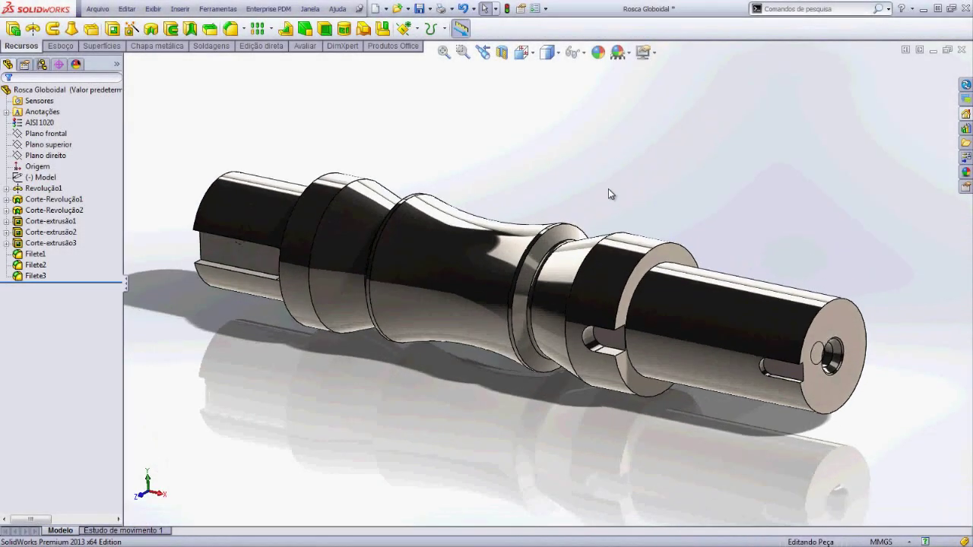
# Knit the waisted globoid face into its own surface, Superfície-Costurar2.
pyautogui.scroll(-2, 393, 41)
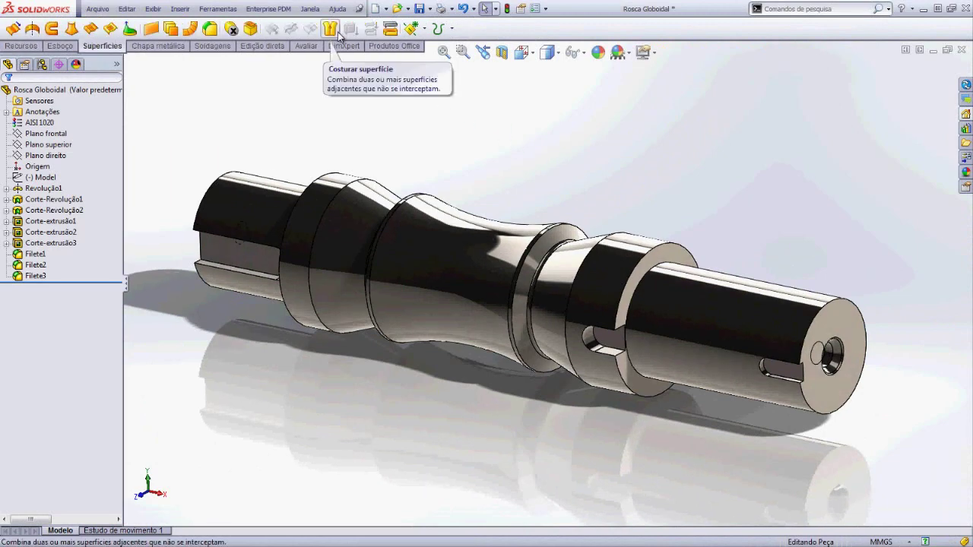
pyautogui.click(335, 28)
pyautogui.click(481, 265)
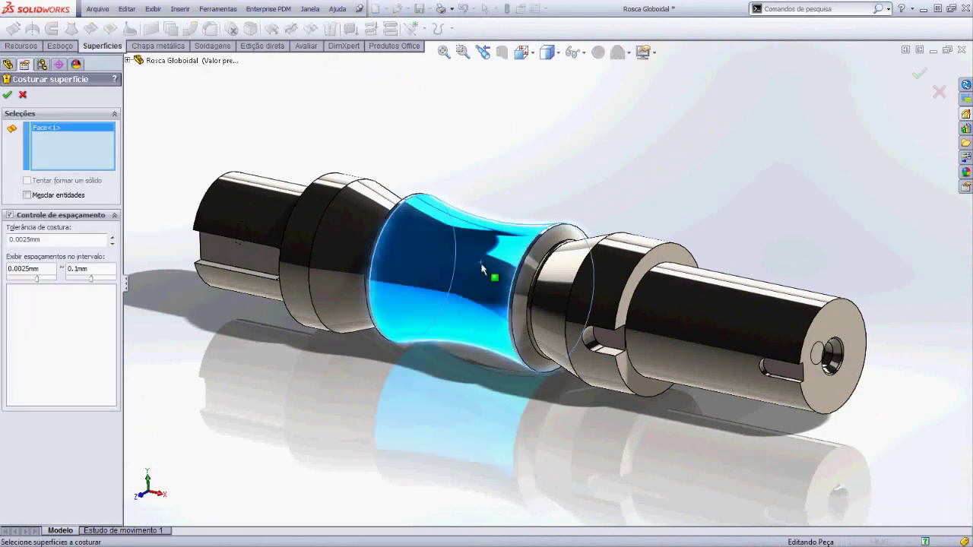
pyautogui.click(918, 76)
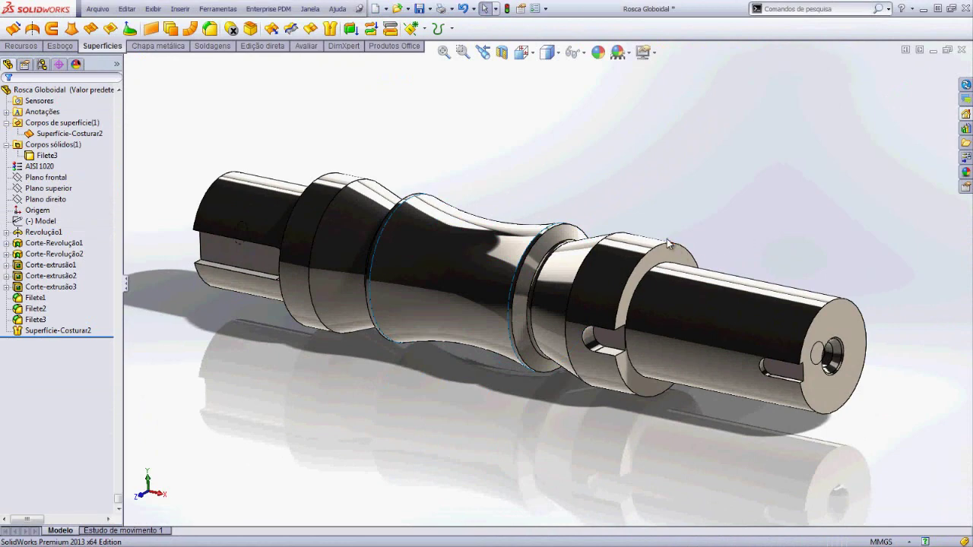
# Hide the solid shaft body so only the globoid surface remains visible.
pyautogui.rightClick(644, 231)
pyautogui.click(669, 215)
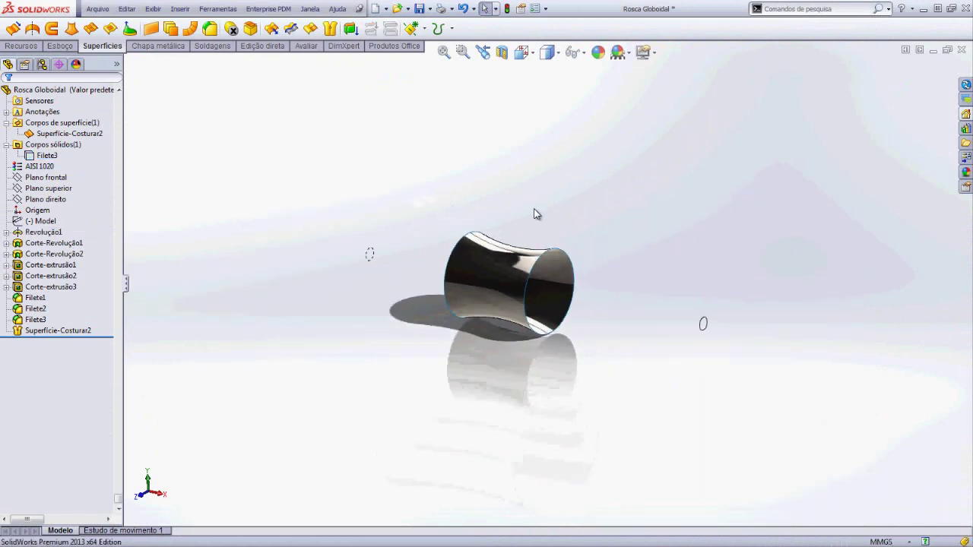
pyautogui.scroll(-2, 535, 213)
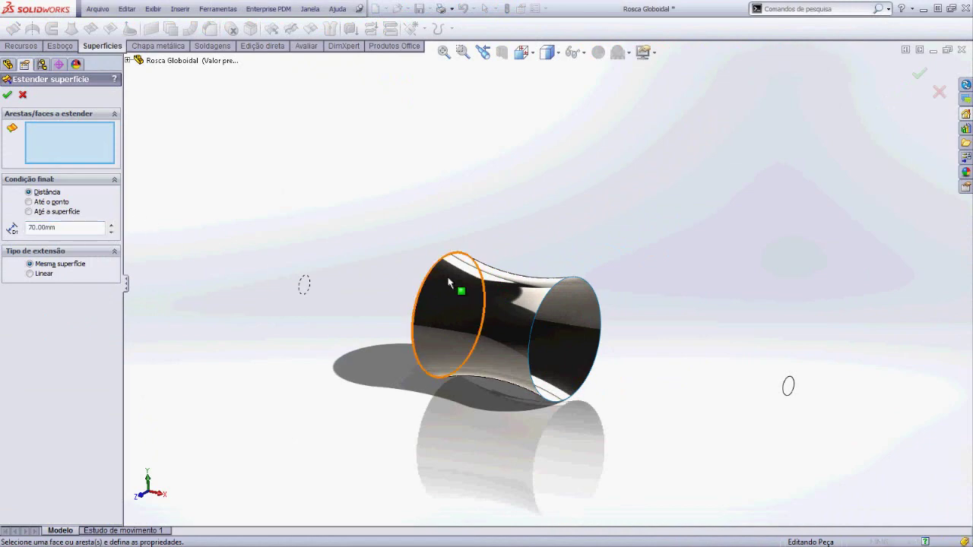
# Extend the globoid surface's edge so it flares outward at both ends.
pyautogui.click(541, 287)
pyautogui.click(917, 74)
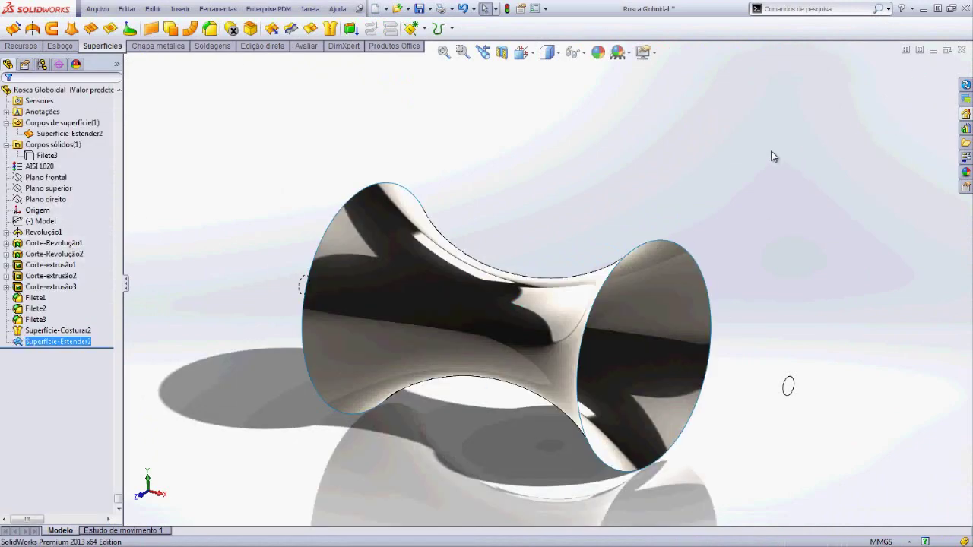
pyautogui.moveTo(479, 280)
pyautogui.mouseDown(button='middle')
pyautogui.moveTo(539, 256)
pyautogui.moveTo(278, 223)
pyautogui.mouseUp(button='middle')
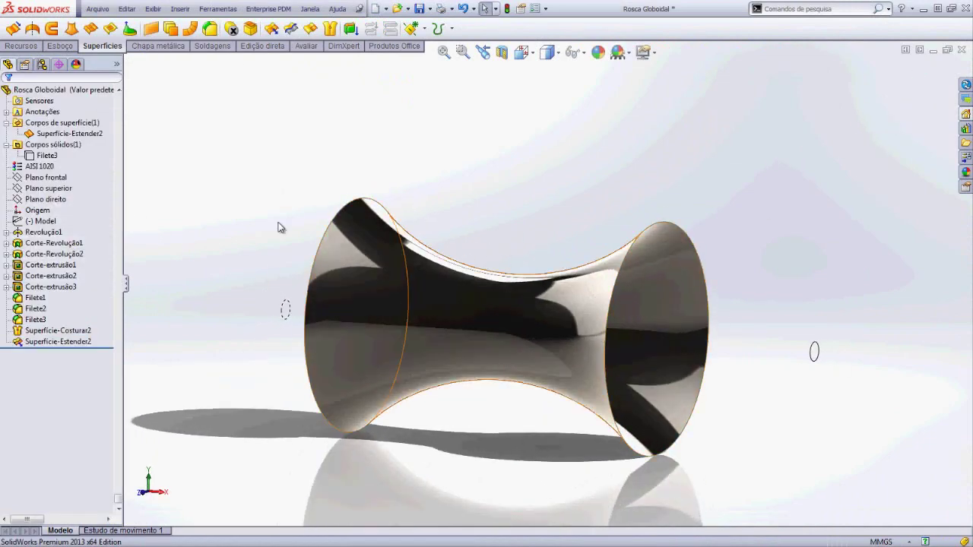
# Show the Filete3 solid body again.
pyautogui.rightClick(46, 155)
pyautogui.click(44, 136)
pyautogui.moveTo(419, 171)
pyautogui.mouseDown(button='middle')
pyautogui.moveTo(449, 225)
pyautogui.moveTo(542, 247)
pyautogui.moveTo(494, 219)
pyautogui.moveTo(438, 220)
pyautogui.mouseUp(button='middle')
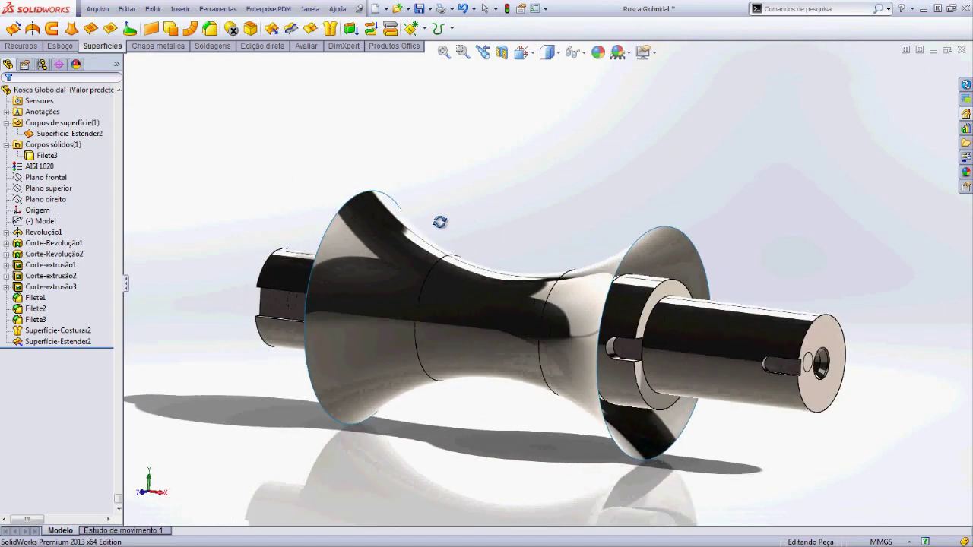
# Select the extended surface Superfície-Estender2 on the model and bring up its options.
pyautogui.click(422, 240)
pyautogui.click(68, 342)
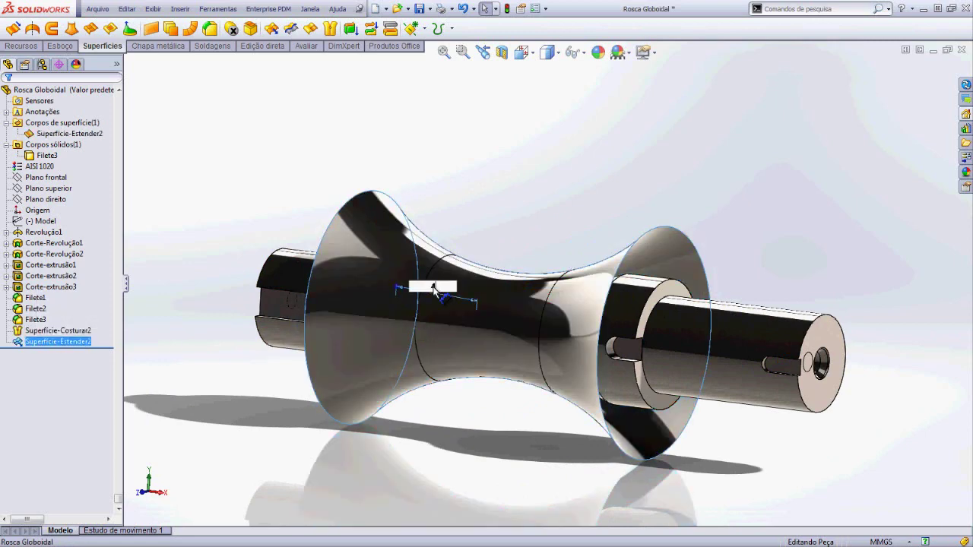
pyautogui.moveTo(482, 217)
pyautogui.mouseDown(button='middle')
pyautogui.moveTo(543, 223)
pyautogui.moveTo(499, 210)
pyautogui.moveTo(520, 212)
pyautogui.mouseUp(button='middle')
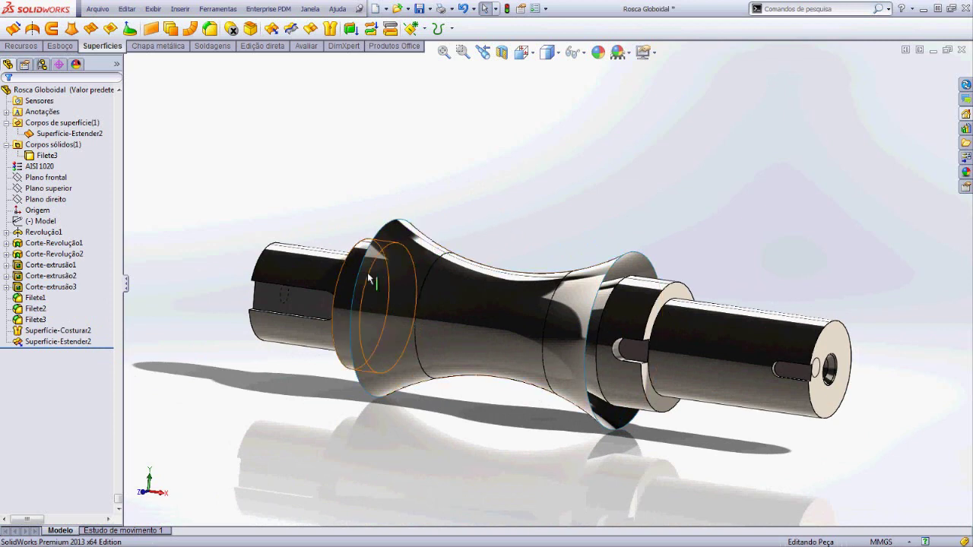
pyautogui.click(399, 280)
pyautogui.click(71, 342)
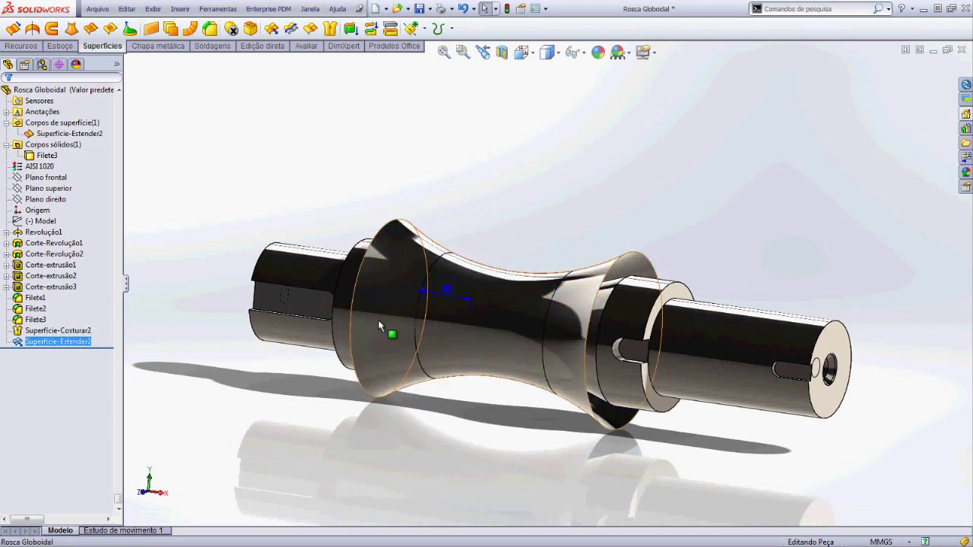
pyautogui.click(450, 291)
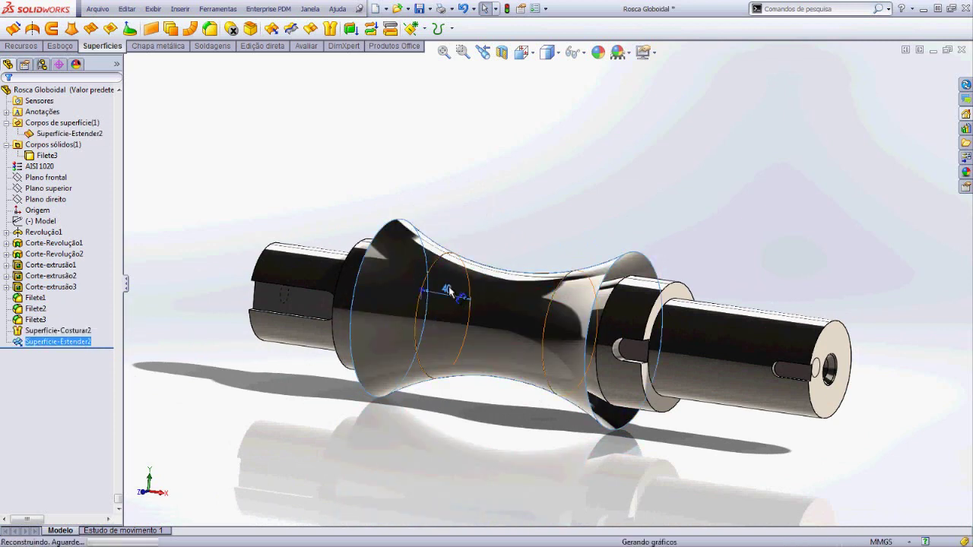
pyautogui.moveTo(440, 239)
pyautogui.mouseDown(button='middle')
pyautogui.moveTo(523, 287)
pyautogui.moveTo(503, 258)
pyautogui.moveTo(474, 244)
pyautogui.mouseUp(button='middle')
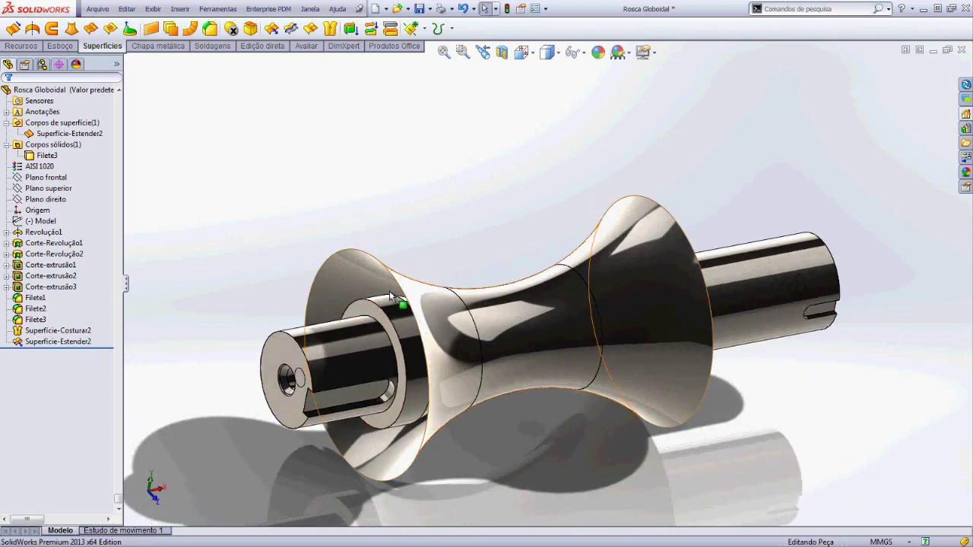
pyautogui.moveTo(390, 297); pyautogui.dragTo(426, 224, button='middle')
pyautogui.rightClick(425, 222)
# Hide the extended surface and measure the end face to the shoulder face (60.80 mm).
pyautogui.click(437, 229)
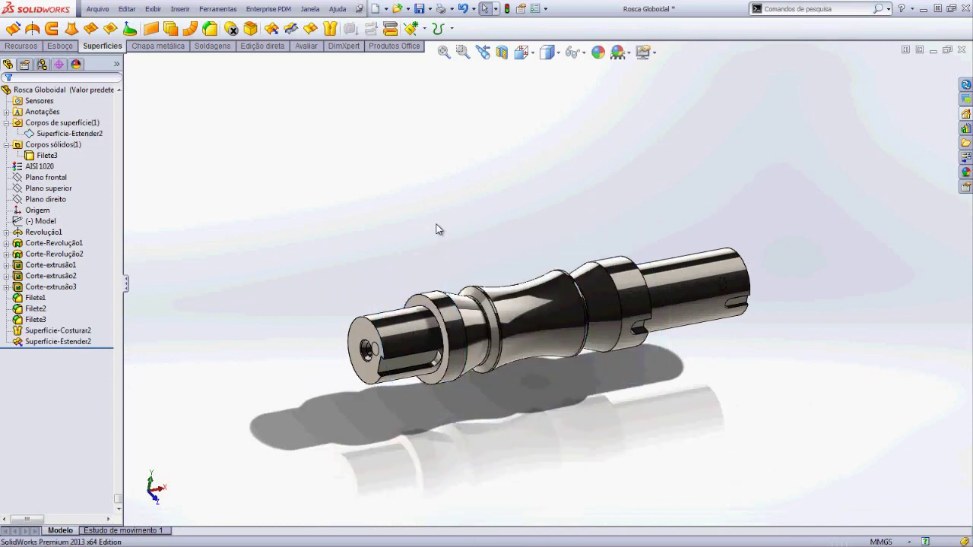
pyautogui.scroll(-5, 458, 309)
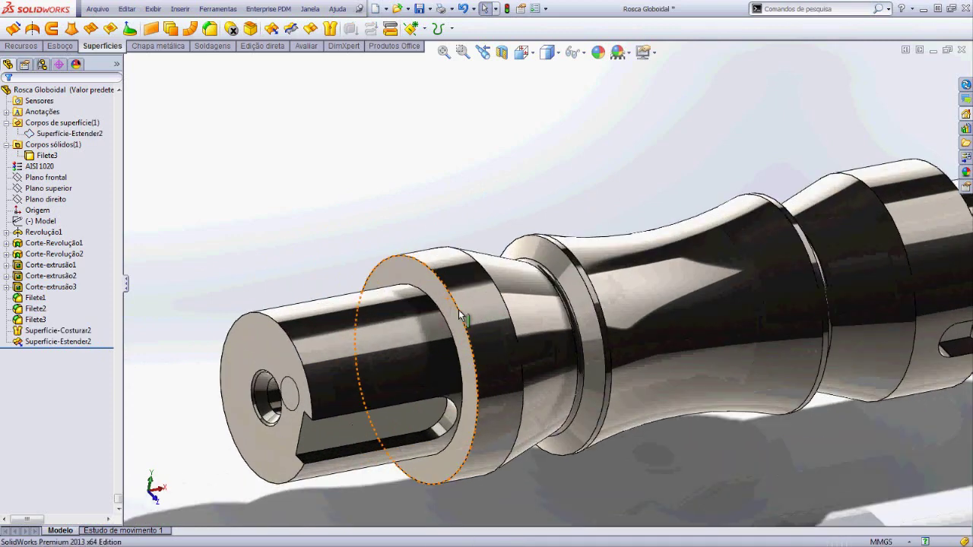
pyautogui.click(264, 336)
pyautogui.click(407, 266)
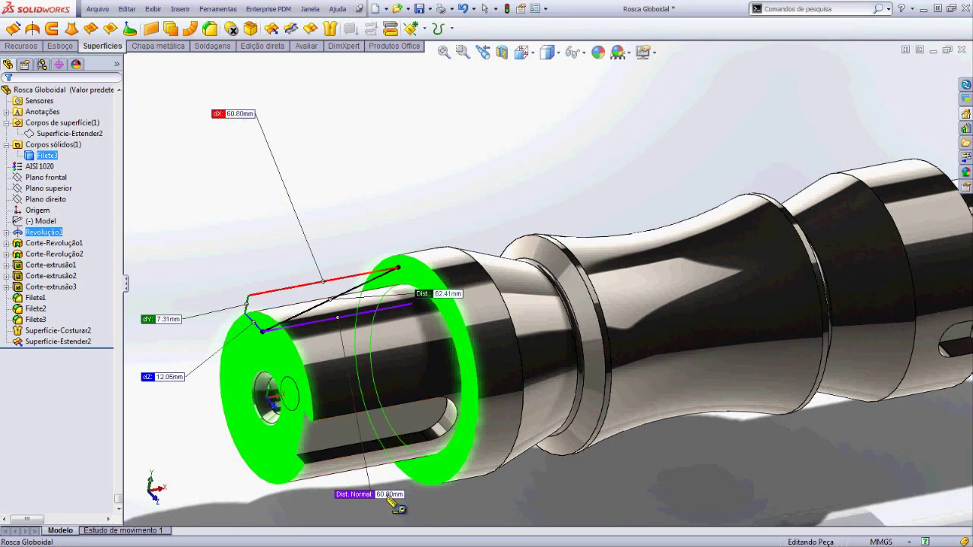
pyautogui.press('Escape')
# Create Plano2 offset 60.80 mm from Plano direito.
pyautogui.scroll(3, 411, 209)
pyautogui.scroll(3, 422, 277)
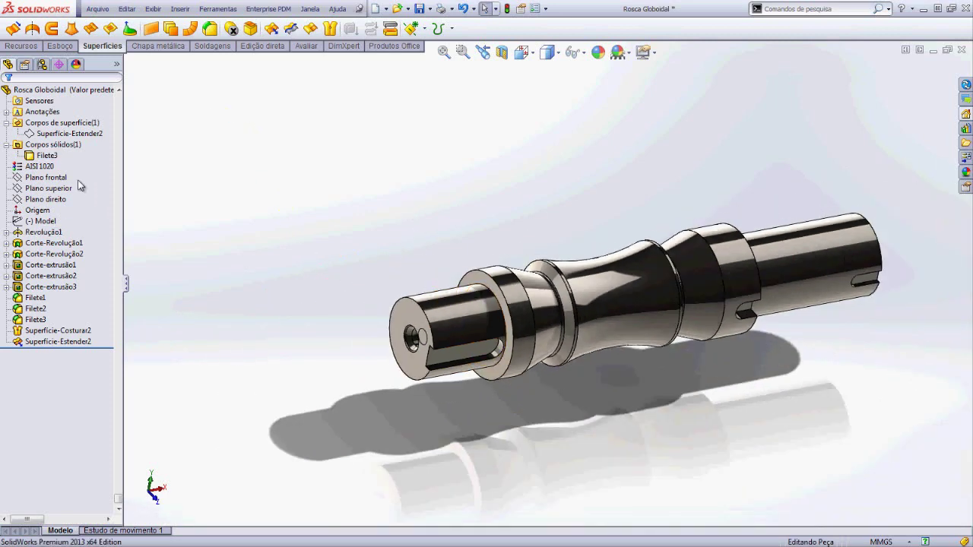
pyautogui.click(47, 199)
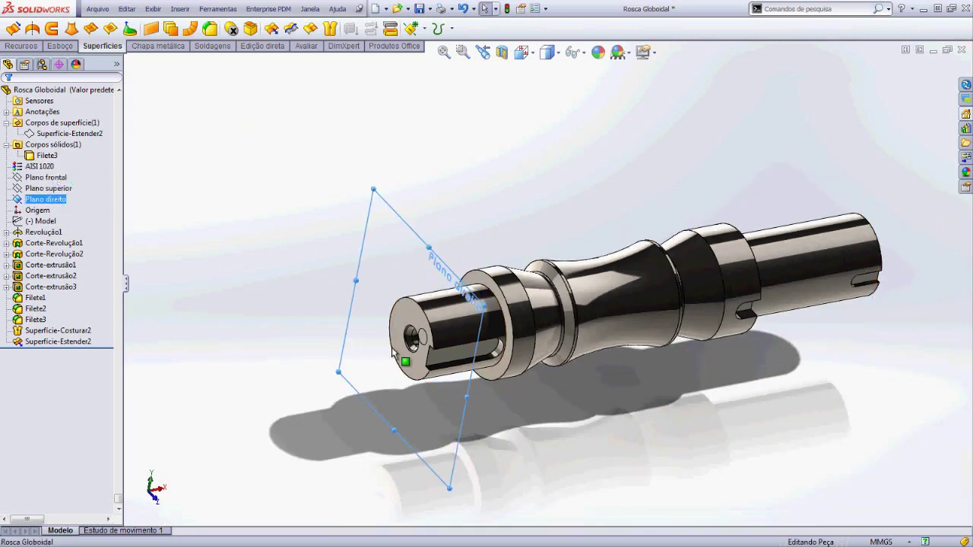
pyautogui.keyDown('ctrl'); pyautogui.moveTo(451, 489); pyautogui.dragTo(428, 462); pyautogui.keyUp('ctrl')
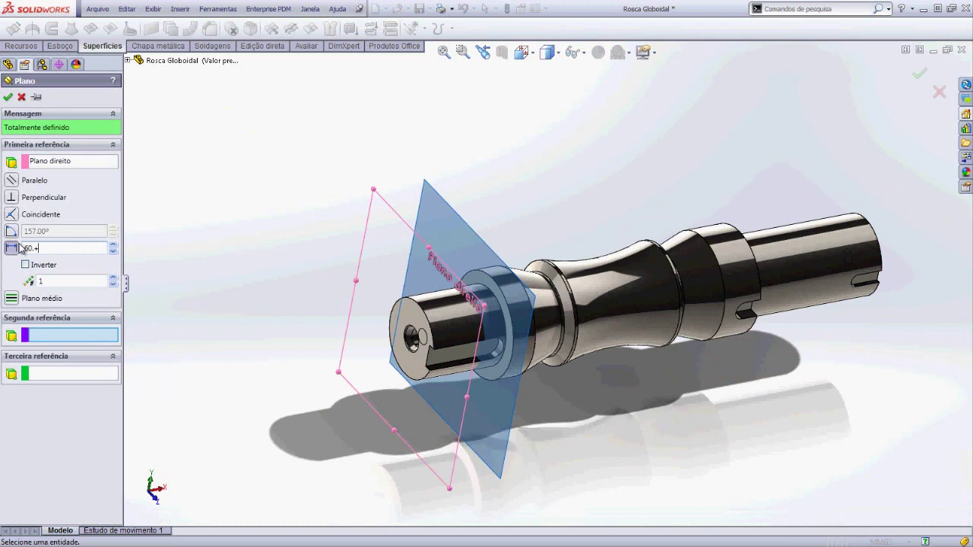
pyautogui.press('Return')
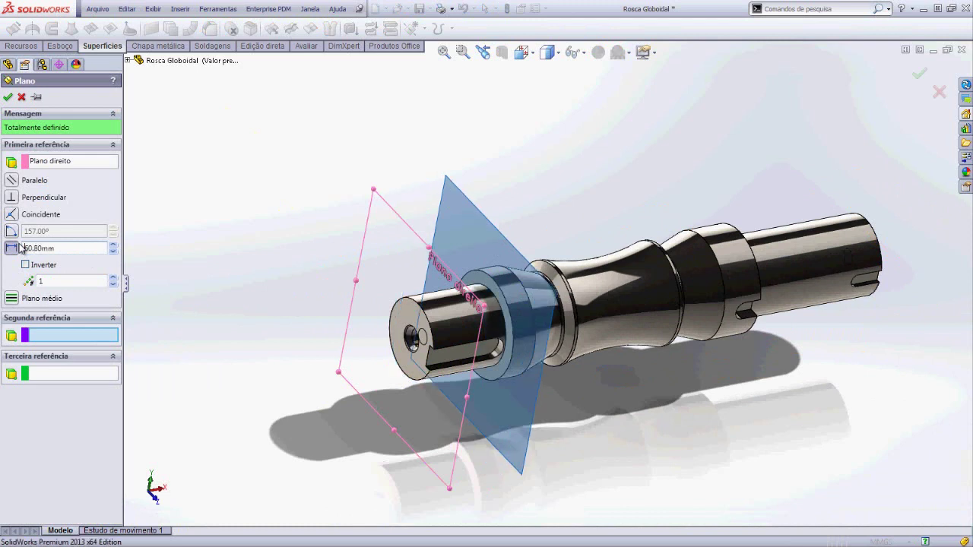
pyautogui.click(7, 97)
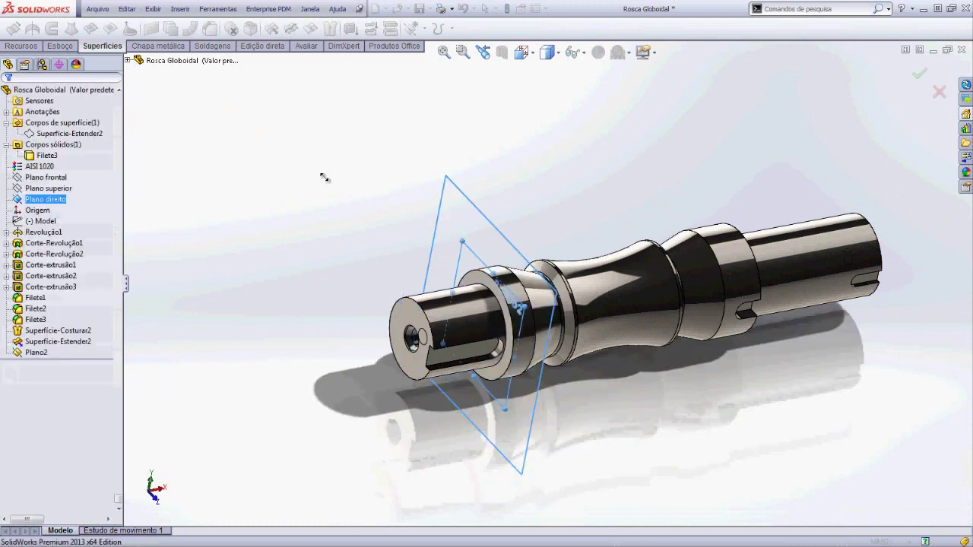
# Sketch a circle on Plano2 and dimension it to 80 mm diameter.
pyautogui.rightClick(468, 243)
pyautogui.click(492, 232)
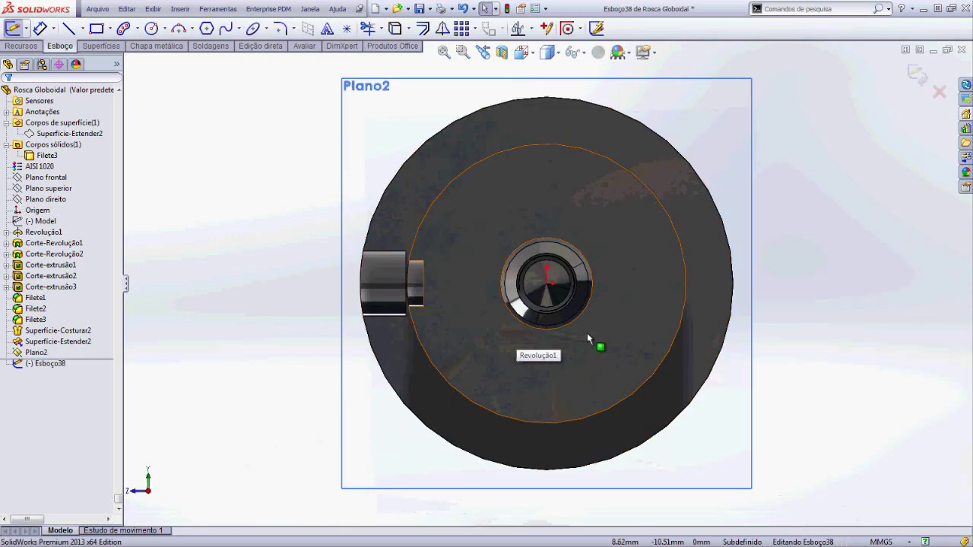
pyautogui.press('s')
pyautogui.click(606, 410)
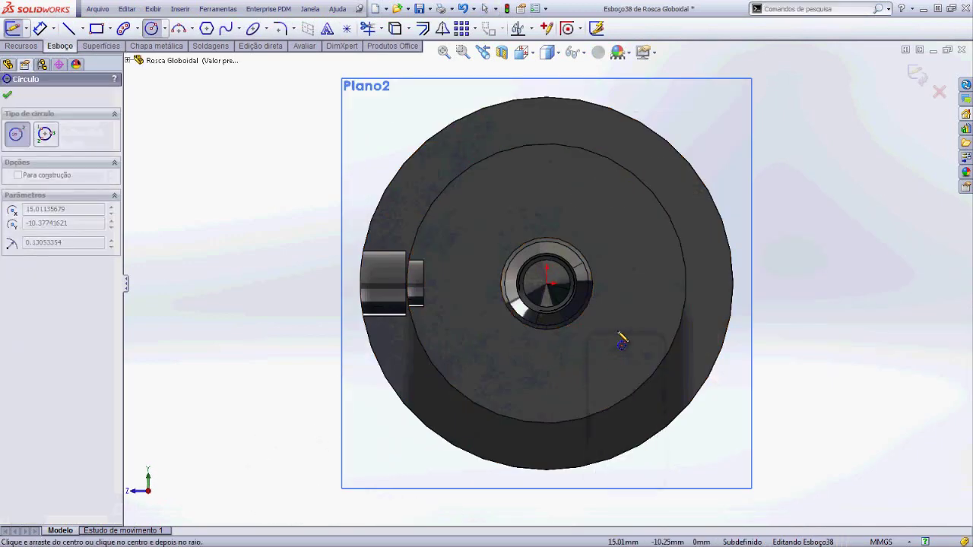
pyautogui.click(629, 243)
pyautogui.press('z')
pyautogui.press('d')
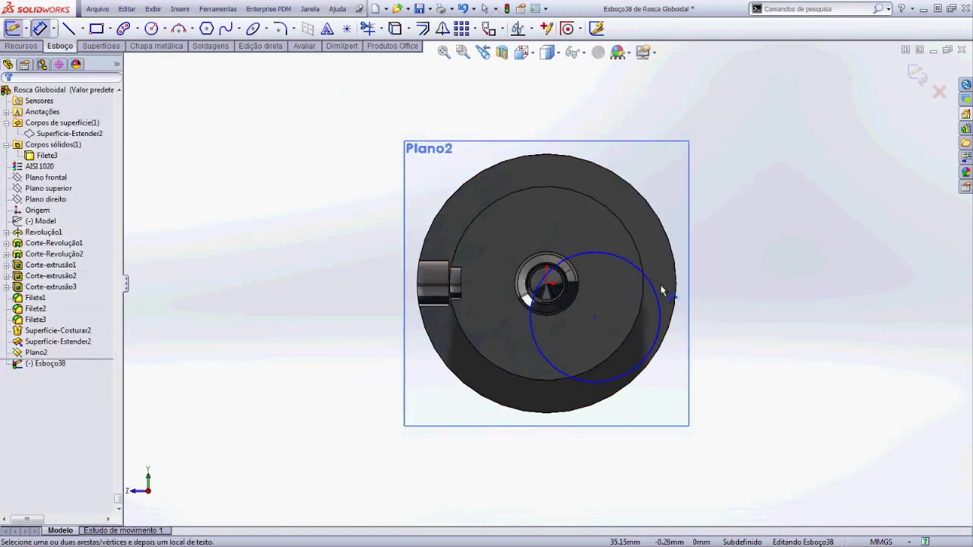
pyautogui.click(658, 293)
pyautogui.click(722, 247)
pyautogui.write('80')
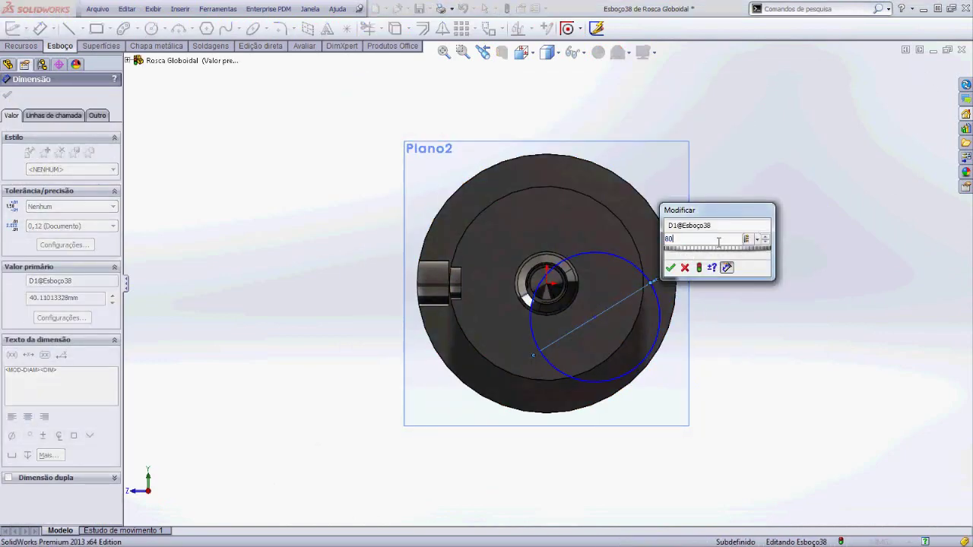
pyautogui.press('Return')
pyautogui.press('Escape')
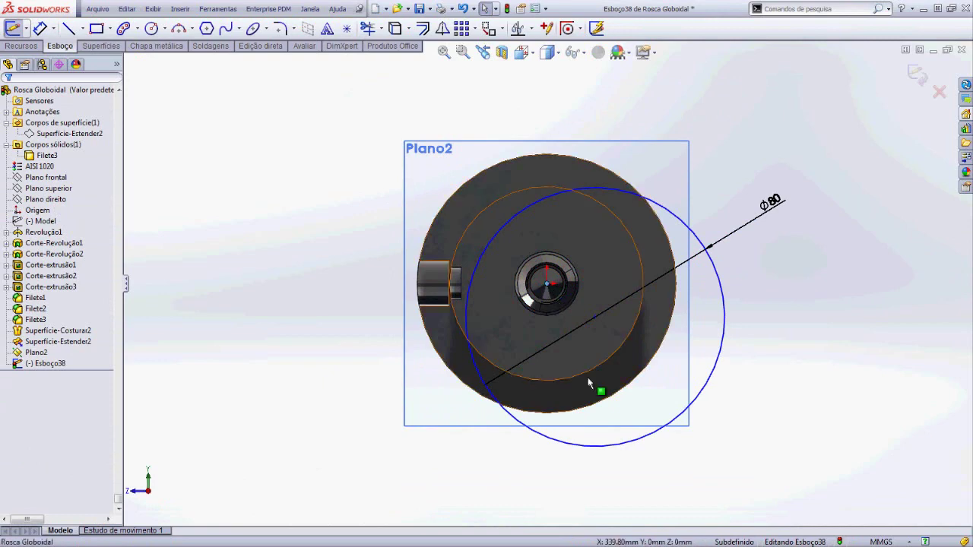
# Make the circle centre coincident with the shaft centre and return to isometric view.
pyautogui.click(595, 316)
pyautogui.keyDown('ctrl'); pyautogui.click(624, 271); pyautogui.keyUp('ctrl')
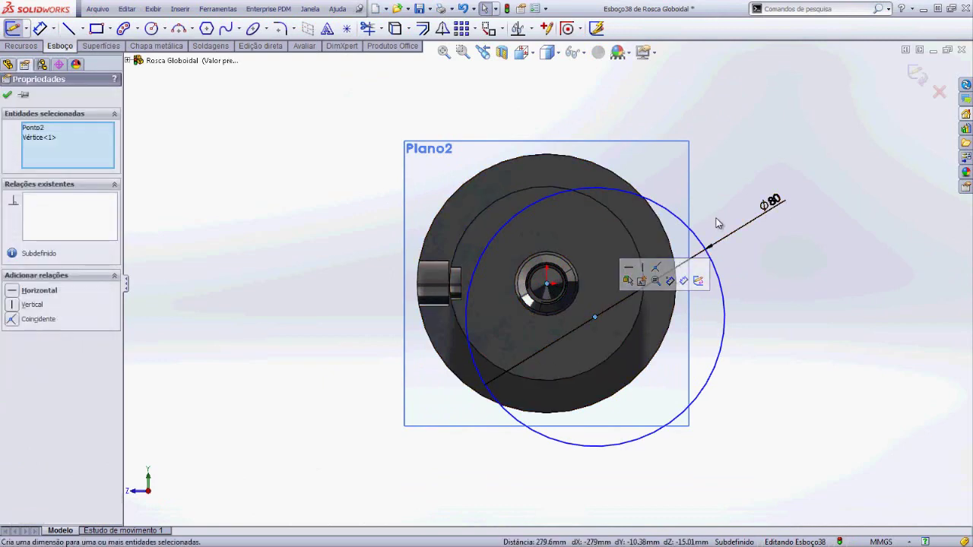
pyautogui.click(656, 268)
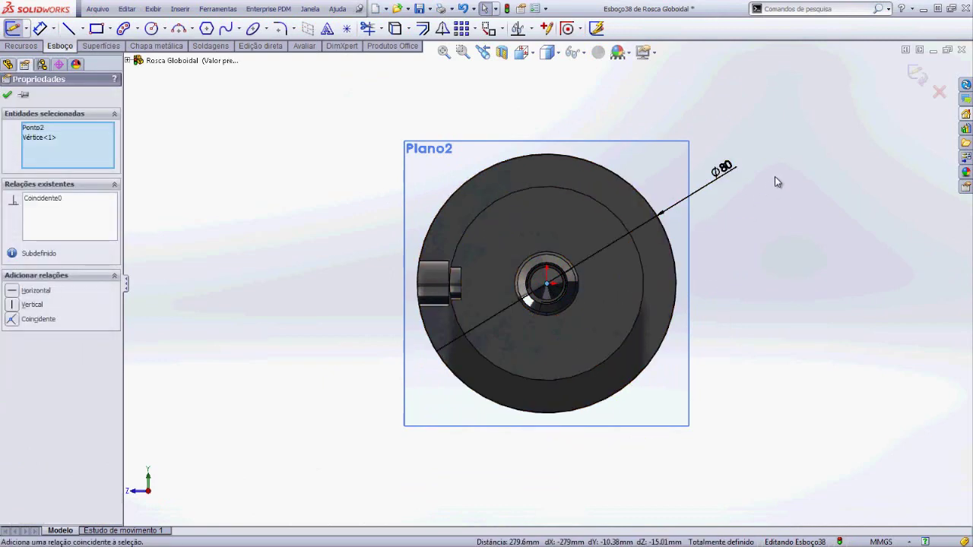
pyautogui.click(799, 243)
pyautogui.hotkey('ctrl', '7')
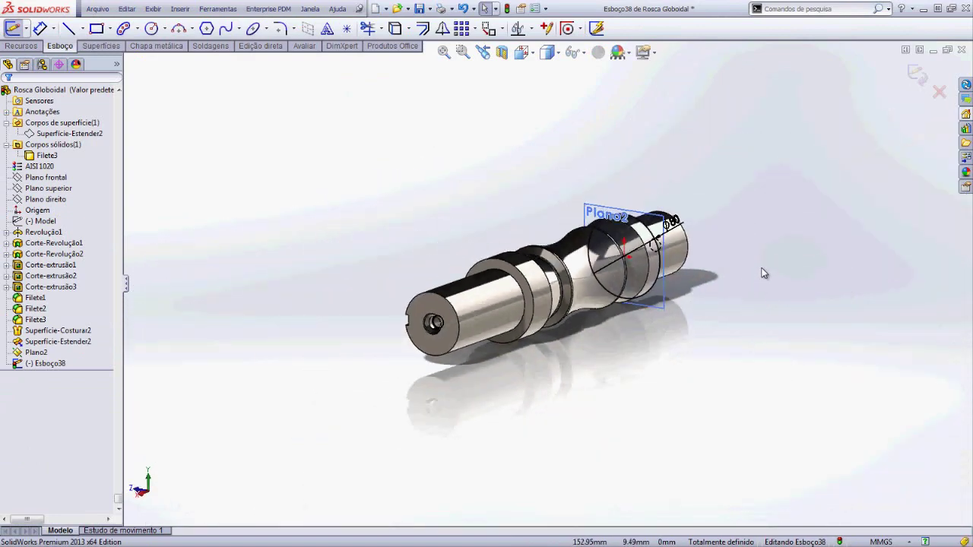
pyautogui.moveTo(760, 274)
pyautogui.mouseDown(button='middle')
pyautogui.moveTo(460, 174)
pyautogui.moveTo(535, 230)
pyautogui.mouseUp(button='middle')
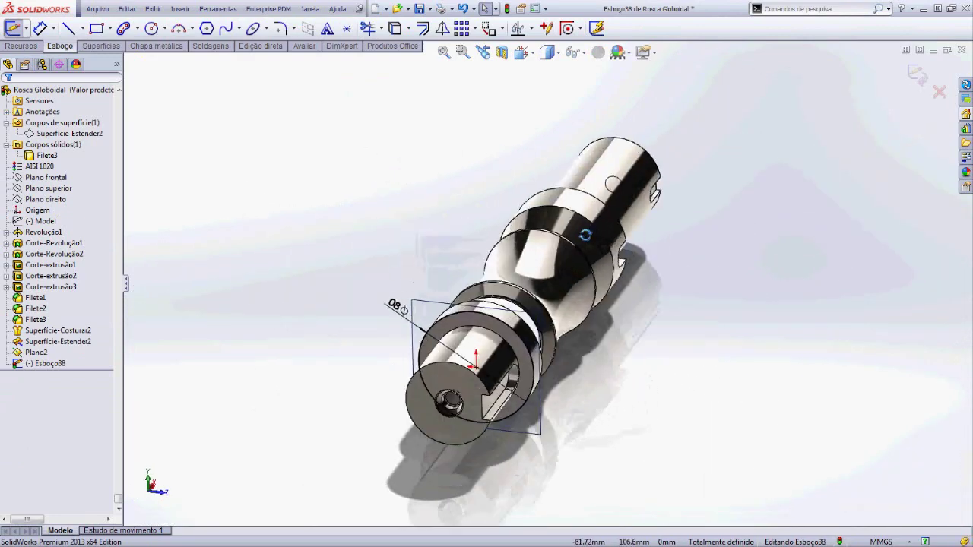
pyautogui.click(597, 29)
# Build a helix on the Ø80 circle: 15 mm pitch, 14 revolutions, 90° start angle.
pyautogui.click(445, 28)
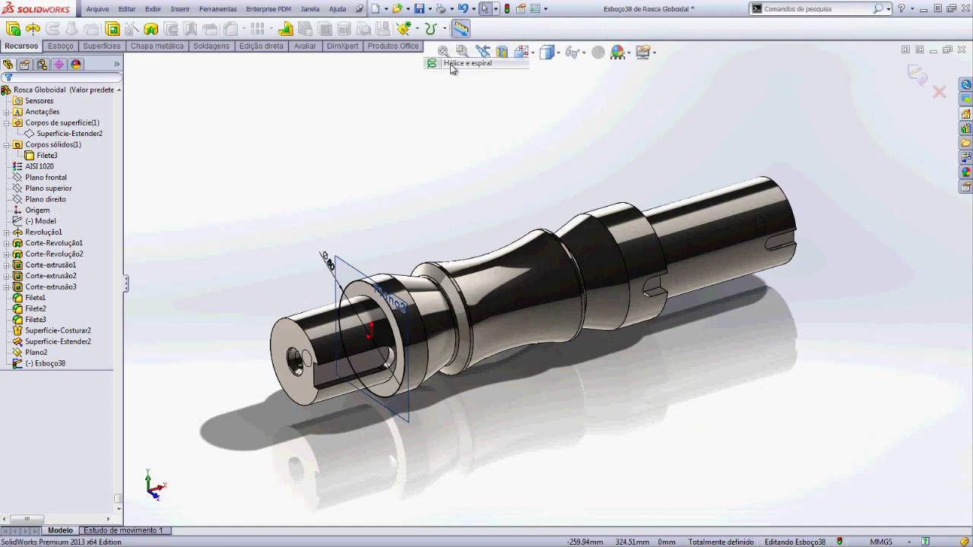
pyautogui.click(456, 63)
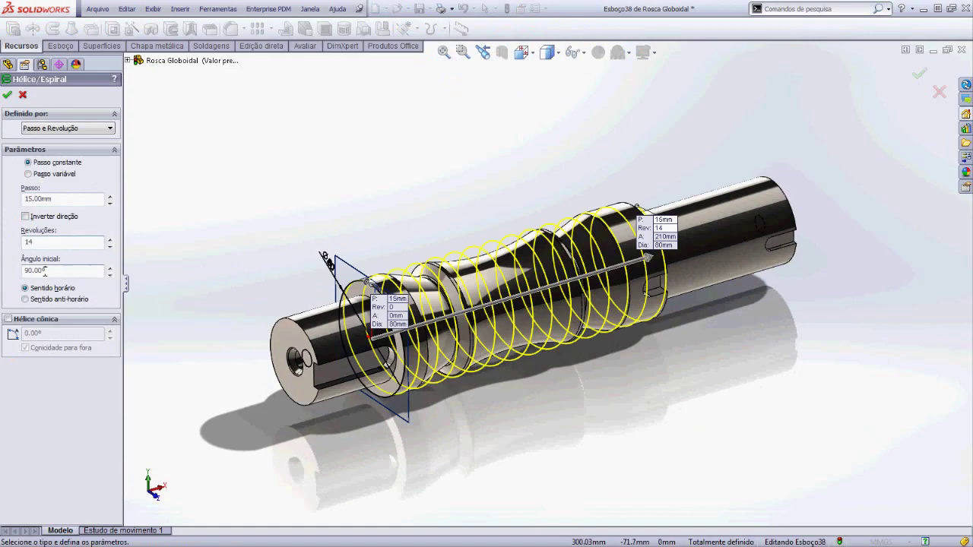
pyautogui.moveTo(446, 232)
pyautogui.mouseDown(button='middle')
pyautogui.moveTo(434, 249)
pyautogui.moveTo(641, 252)
pyautogui.mouseUp(button='middle')
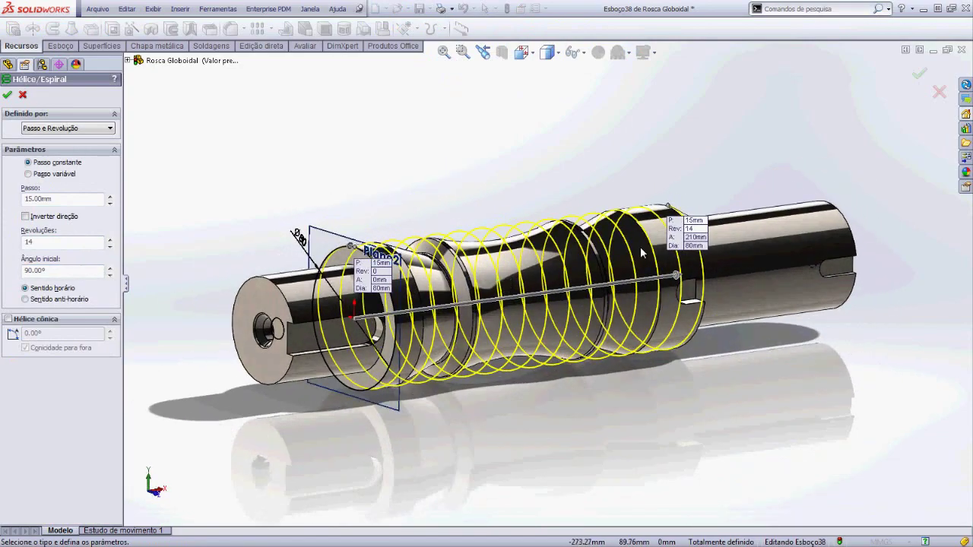
pyautogui.click(920, 74)
pyautogui.moveTo(685, 128)
pyautogui.mouseDown(button='middle')
pyautogui.moveTo(437, 219)
pyautogui.moveTo(396, 187)
pyautogui.mouseUp(button='middle')
pyautogui.rightClick(396, 187)
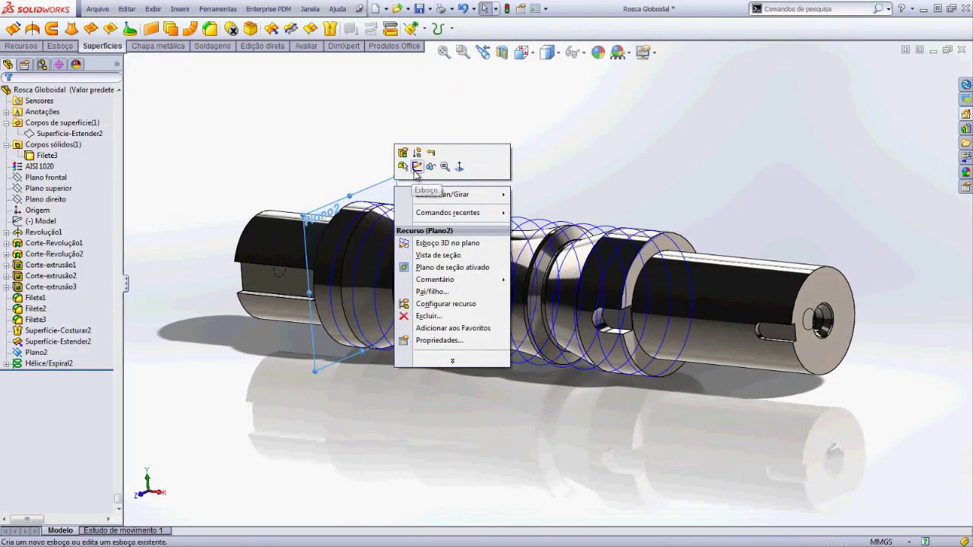
# On a new Plano2 sketch, draw a vertical line above the shaft with a midpoint point.
pyautogui.click(417, 168)
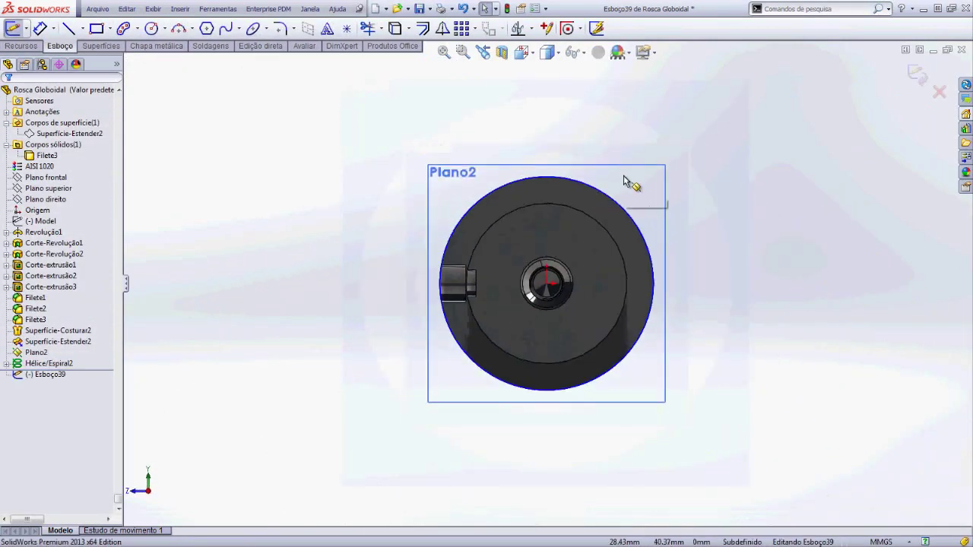
pyautogui.press('s')
pyautogui.click(641, 202)
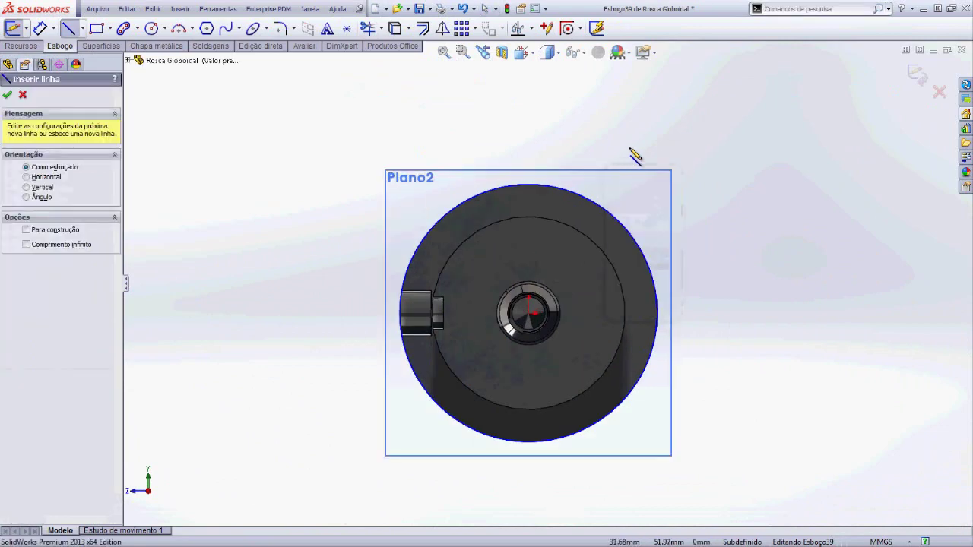
pyautogui.click(687, 130)
pyautogui.click(686, 247)
pyautogui.press('Escape')
pyautogui.press('s')
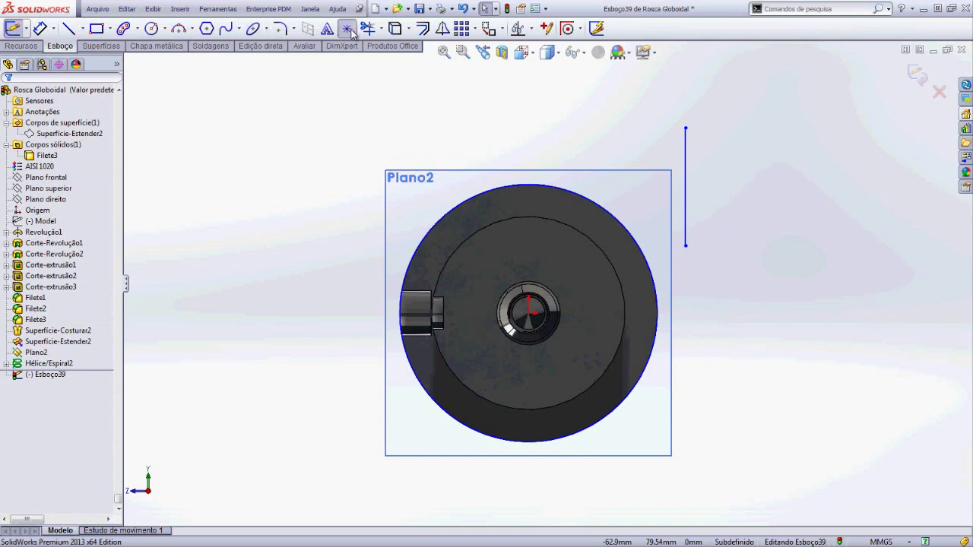
pyautogui.click(686, 187)
pyautogui.press('Escape')
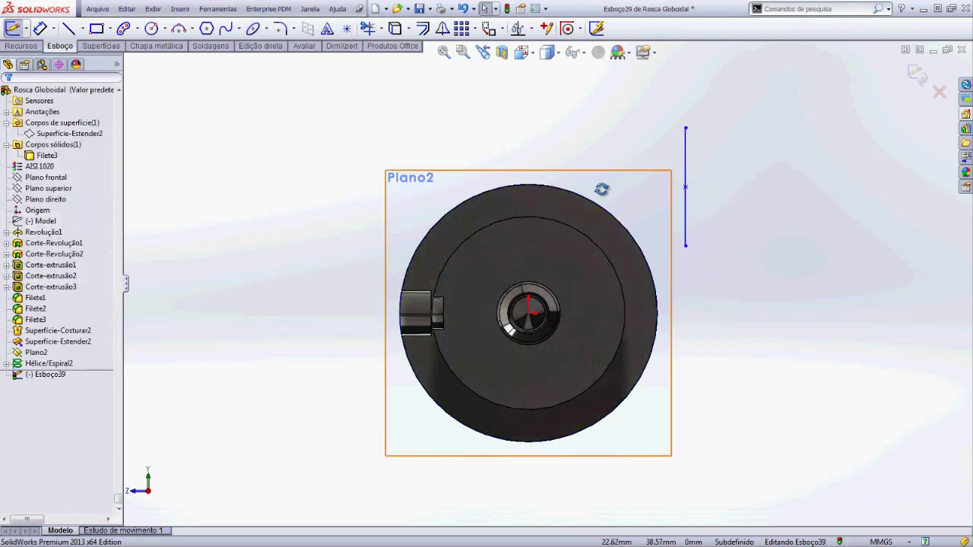
# Dimension the vertical line at 100 mm, then change it to 50 mm.
pyautogui.moveTo(687, 190); pyautogui.dragTo(650, 216, button='middle')
pyautogui.scroll(3, 517, 187)
pyautogui.scroll(-4, 485, 268)
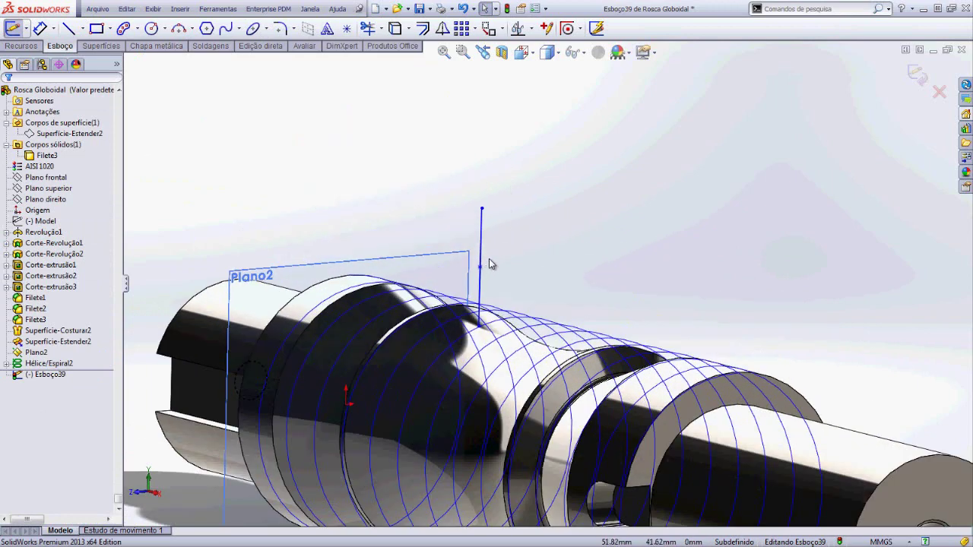
pyautogui.press('d')
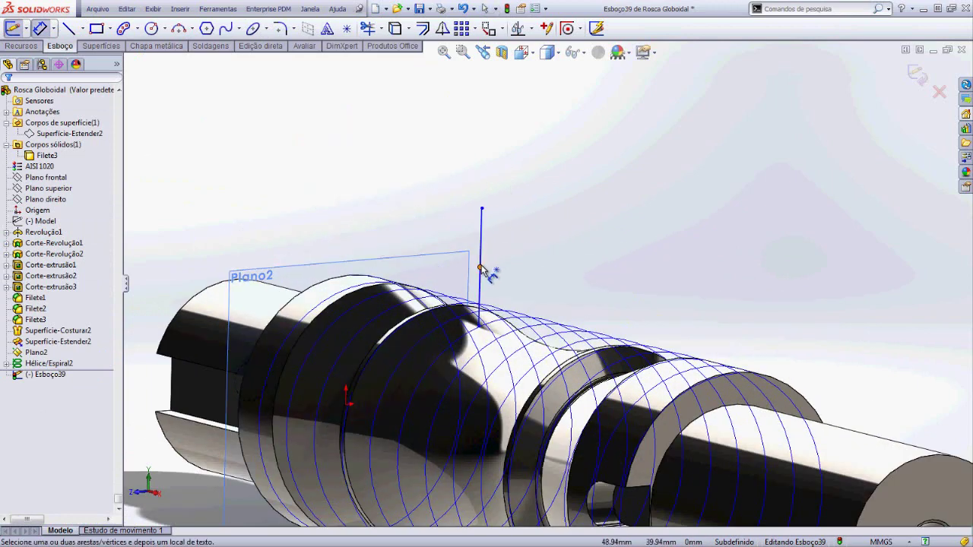
pyautogui.click(482, 264)
pyautogui.click(523, 266)
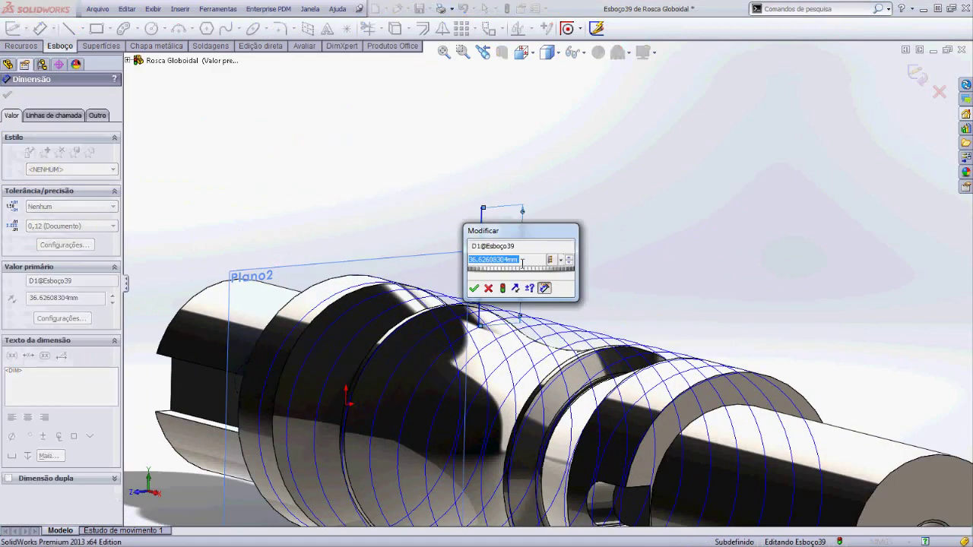
pyautogui.write('100')
pyautogui.press('Return')
pyautogui.scroll(3, 556, 269)
pyautogui.press('Escape')
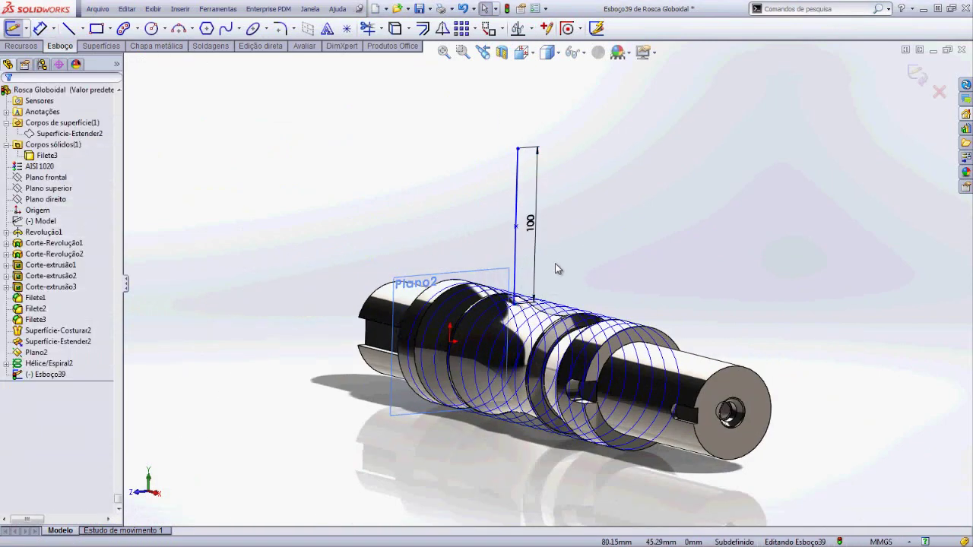
pyautogui.doubleClick(532, 224)
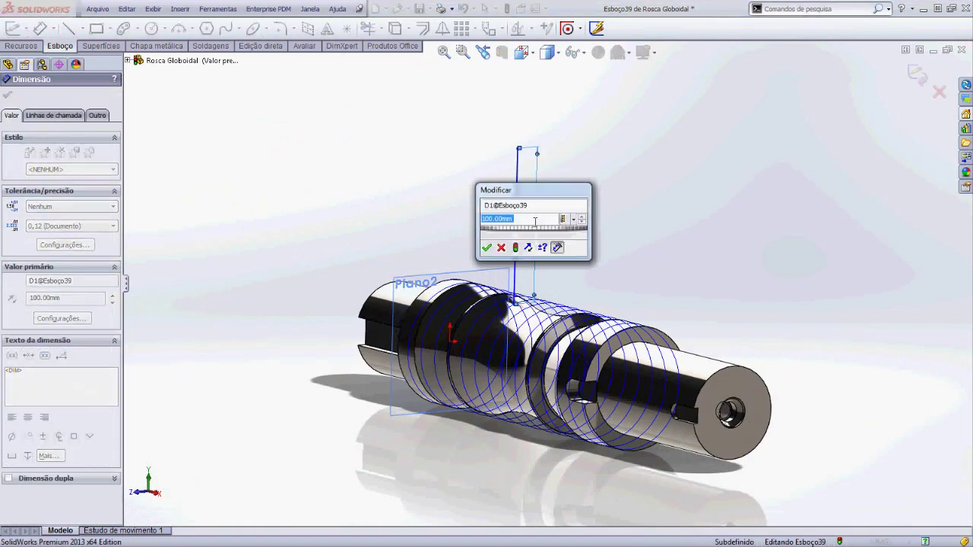
pyautogui.press('Return')
pyautogui.press('Escape')
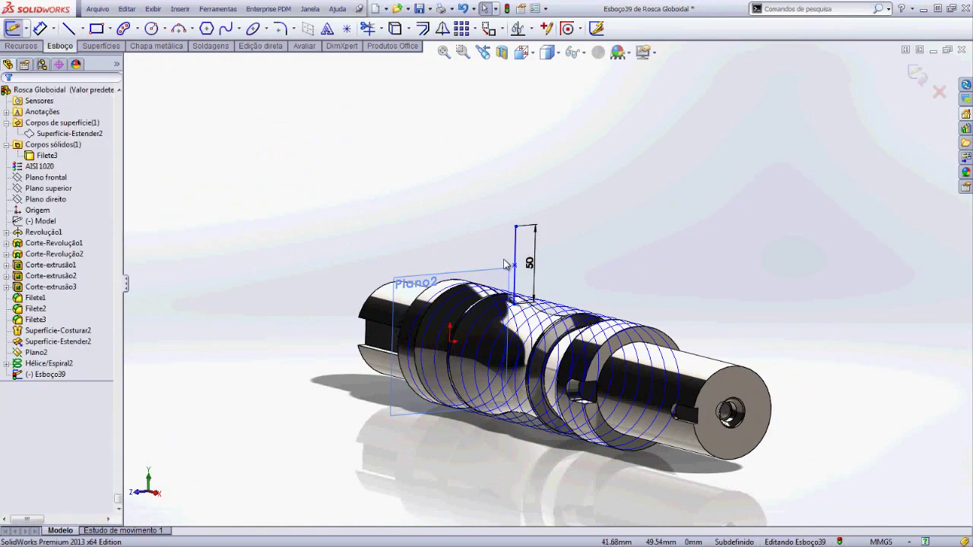
# Add a Pierce relation between the midpoint point and the helix.
pyautogui.scroll(-1, 518, 275)
pyautogui.click(513, 263)
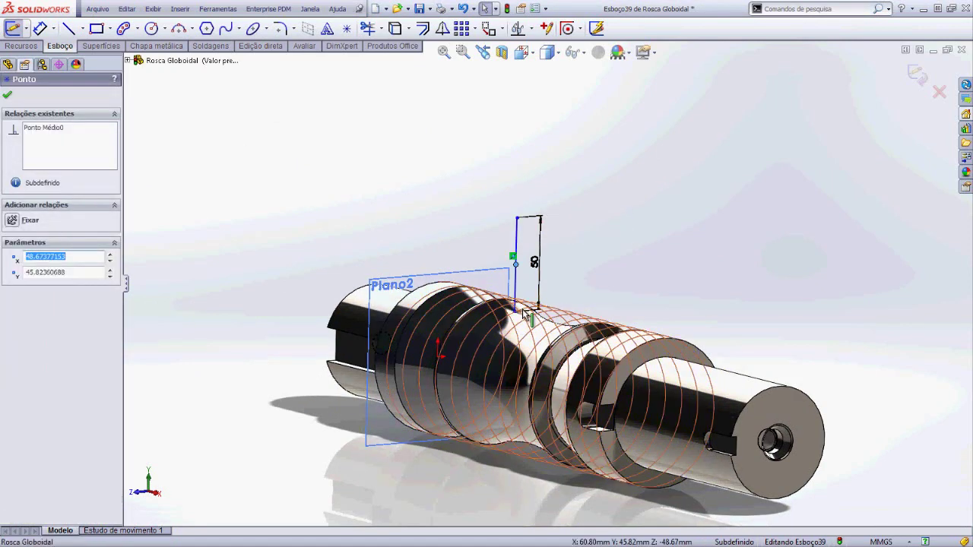
pyautogui.keyDown('ctrl'); pyautogui.click(546, 303); pyautogui.keyUp('ctrl')
pyautogui.click(556, 258)
pyautogui.click(624, 264)
pyautogui.scroll(-2, 623, 263)
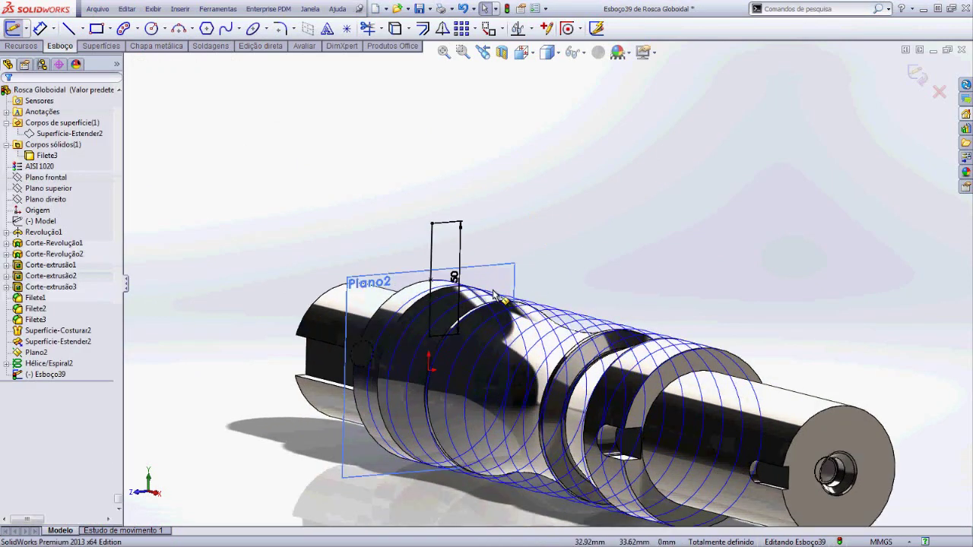
# Show Superfície-Estender2 and look straight onto the sketch plane.
pyautogui.click(40, 136)
pyautogui.click(47, 117)
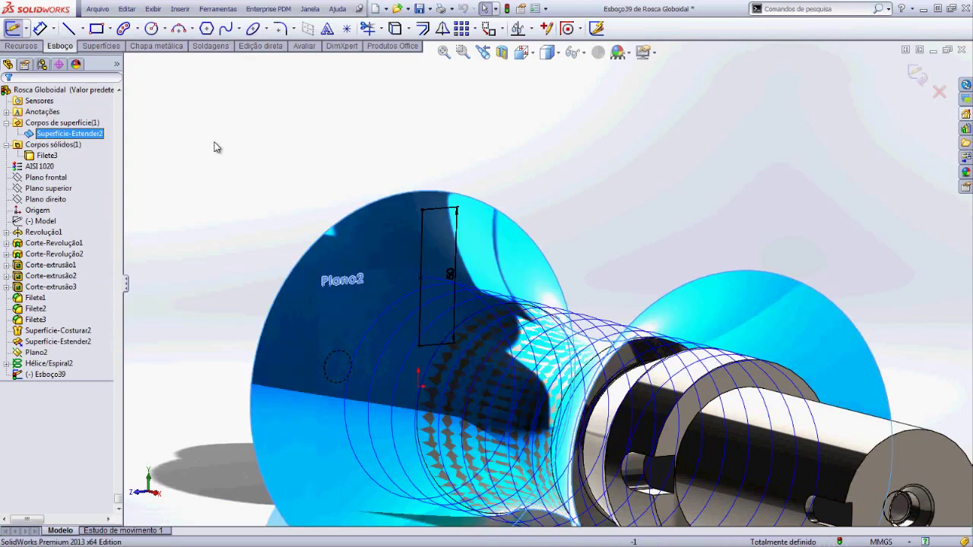
pyautogui.moveTo(417, 220)
pyautogui.mouseDown(button='middle')
pyautogui.moveTo(489, 224)
pyautogui.moveTo(541, 253)
pyautogui.moveTo(473, 226)
pyautogui.moveTo(443, 254)
pyautogui.moveTo(463, 272)
pyautogui.mouseUp(button='middle')
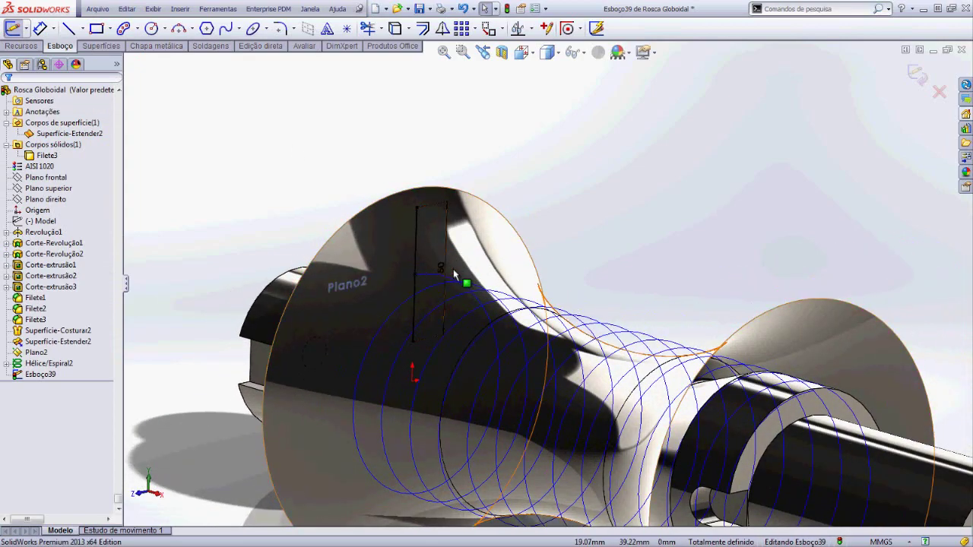
pyautogui.hotkey('ctrl', '8')
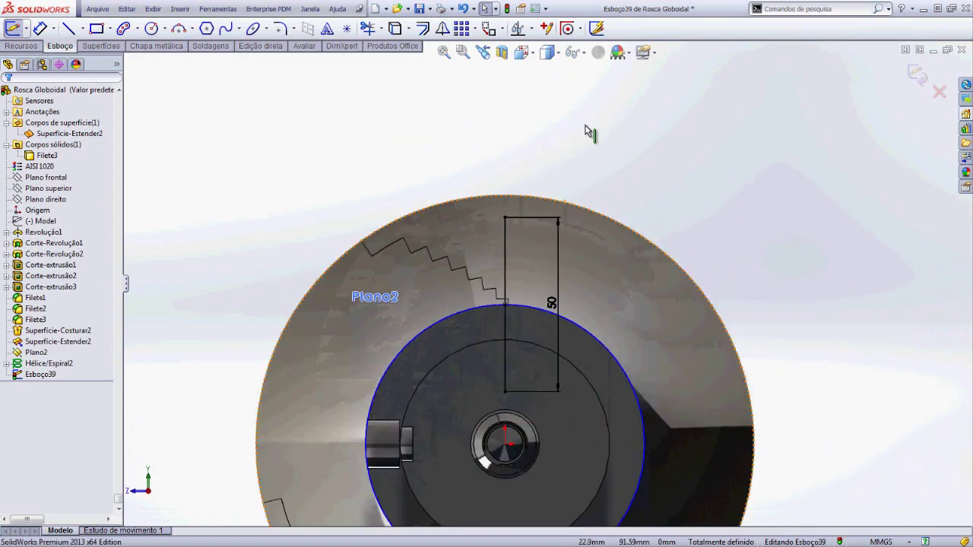
# Change the line length to 55 mm, then finally to 65 mm.
pyautogui.click(552, 307)
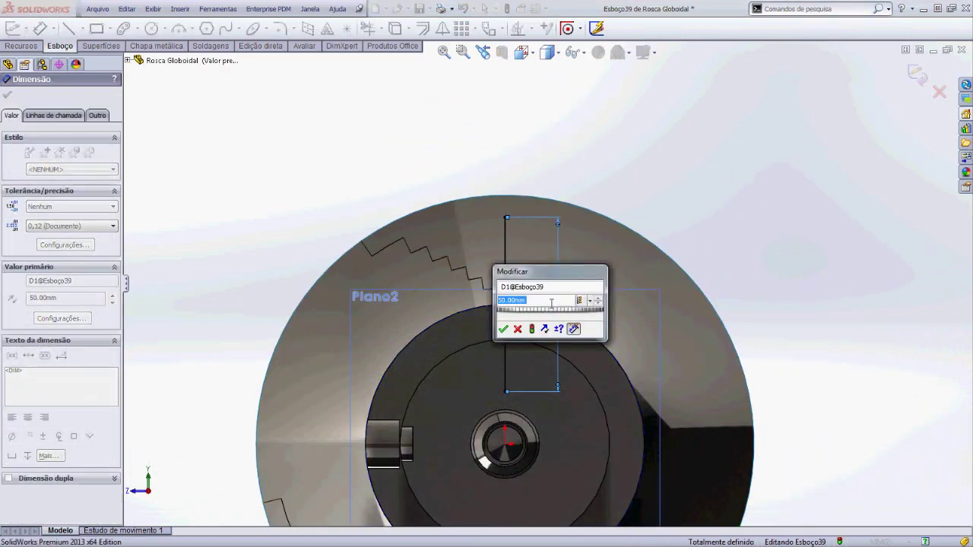
pyautogui.write('55')
pyautogui.press('Return')
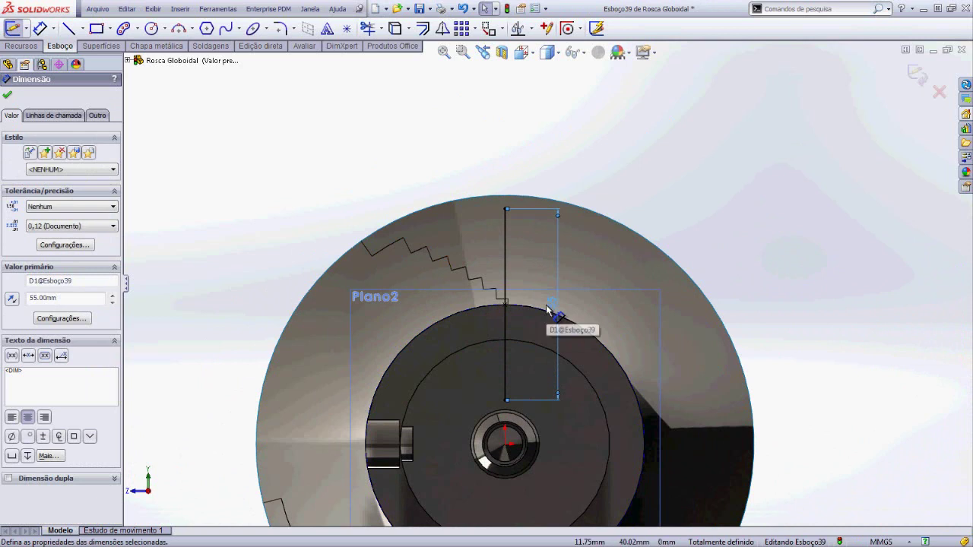
pyautogui.doubleClick(547, 308)
pyautogui.press('Return')
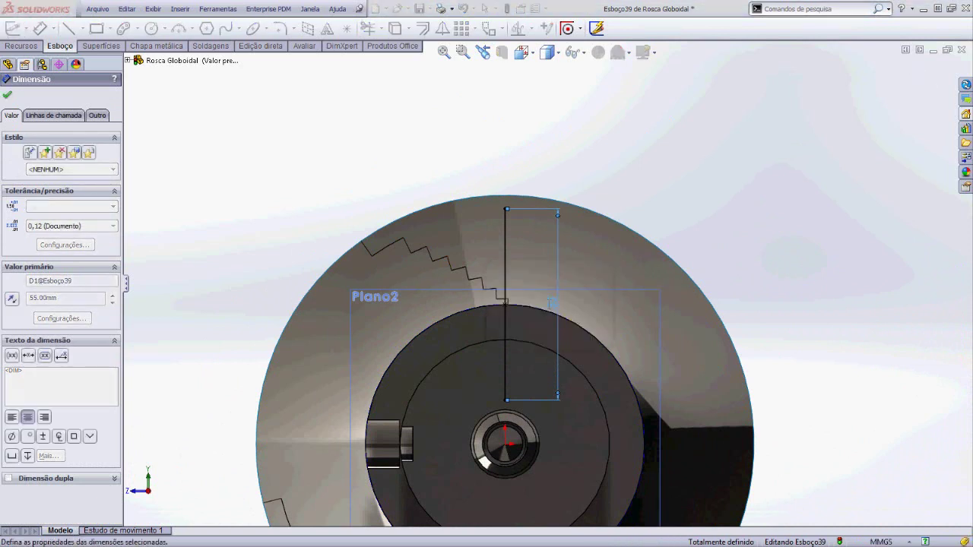
pyautogui.doubleClick(548, 307)
pyautogui.write('65')
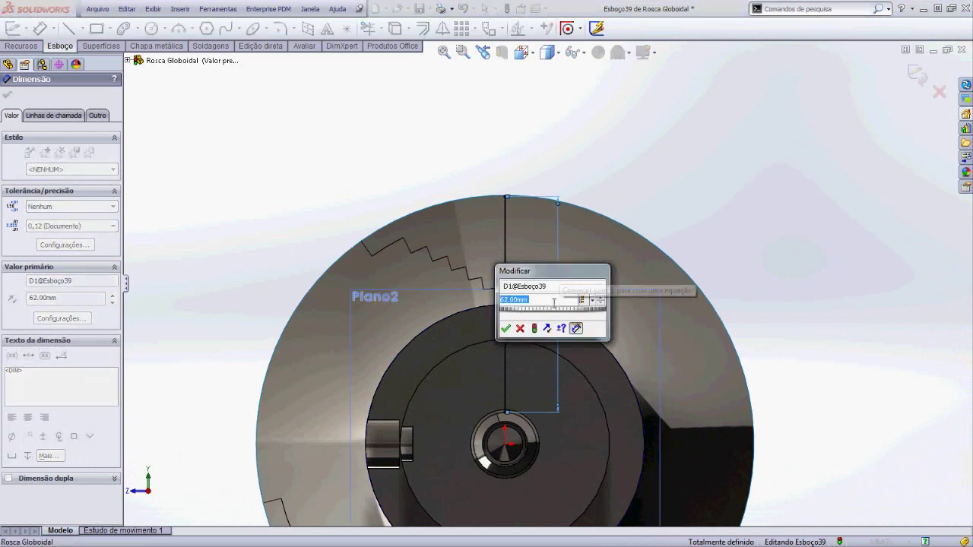
pyautogui.press('Return')
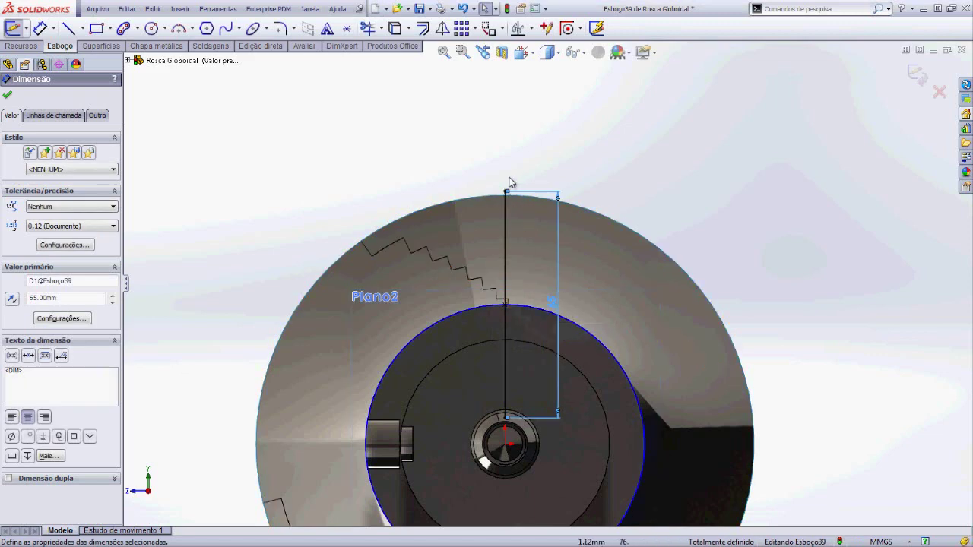
pyautogui.click(510, 185)
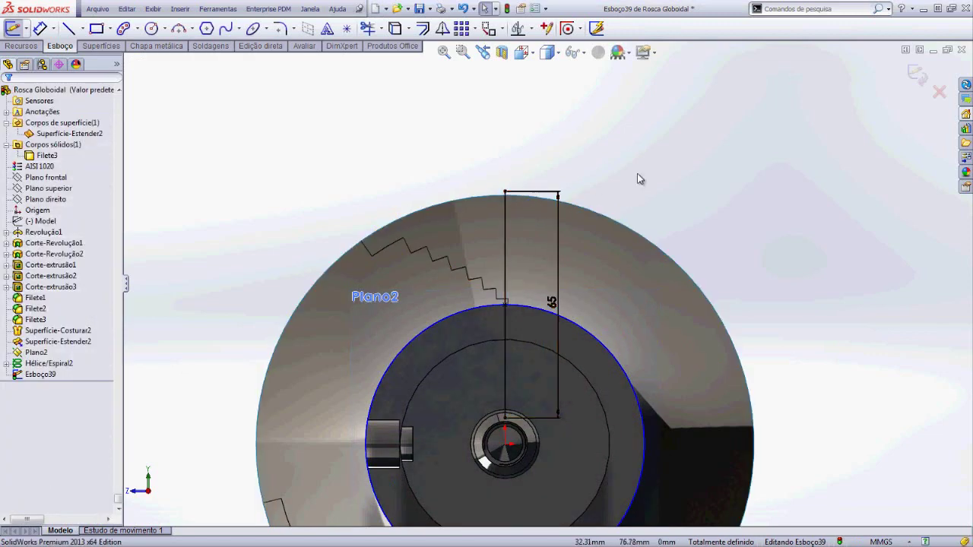
pyautogui.scroll(3, 554, 213)
pyautogui.moveTo(554, 213); pyautogui.dragTo(628, 254, button='middle')
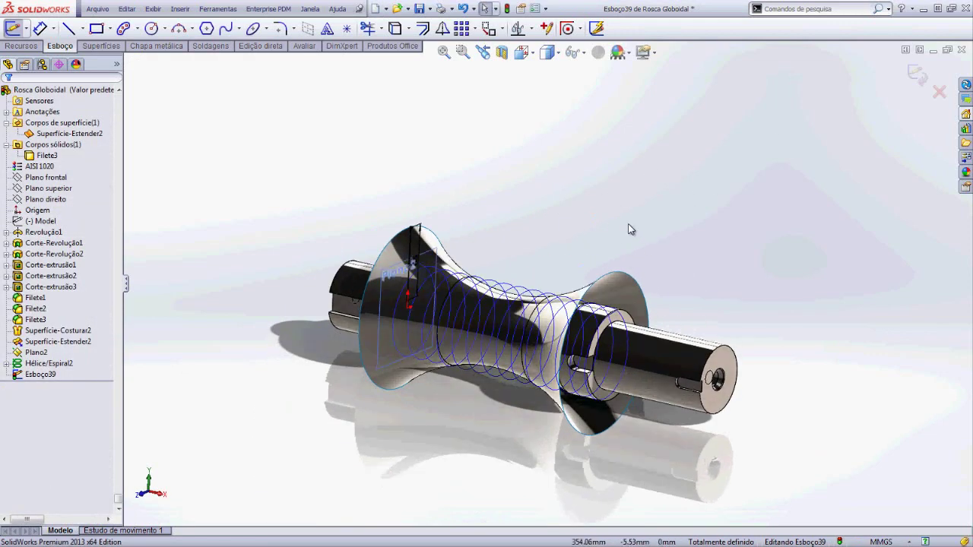
pyautogui.moveTo(474, 255); pyautogui.dragTo(482, 256, button='middle')
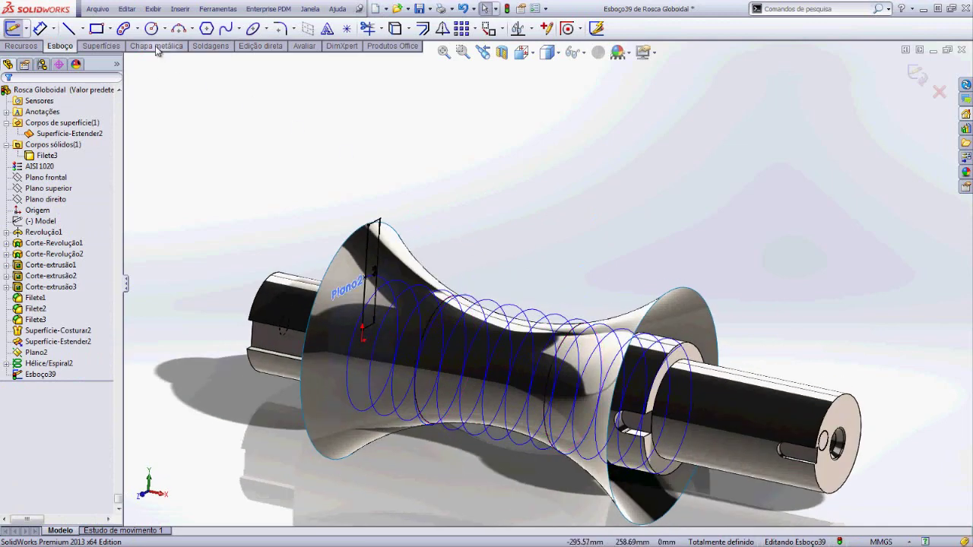
# Sweep the Esboço39 profile along Hélice/Espiral2 into the helical surface Superfície-Varredura3.
pyautogui.click(117, 46)
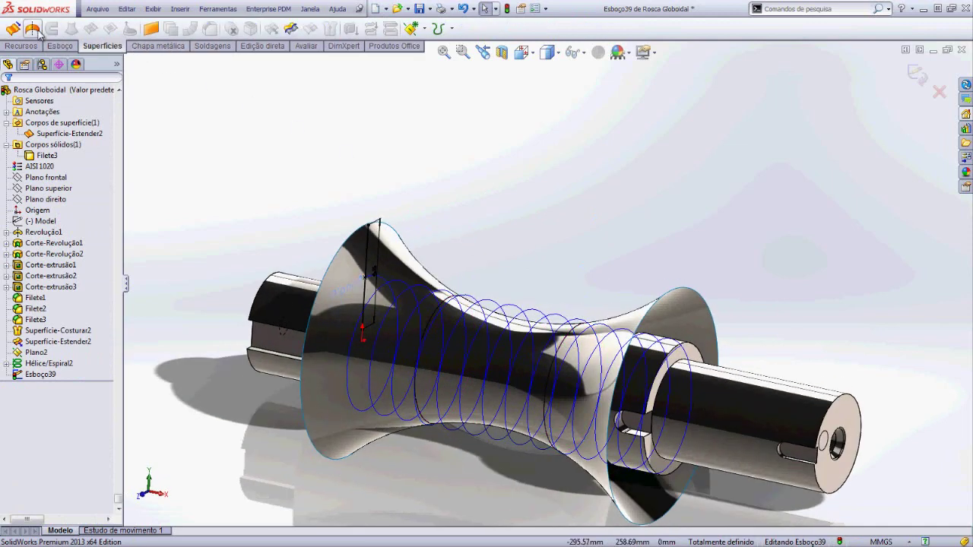
pyautogui.click(918, 75)
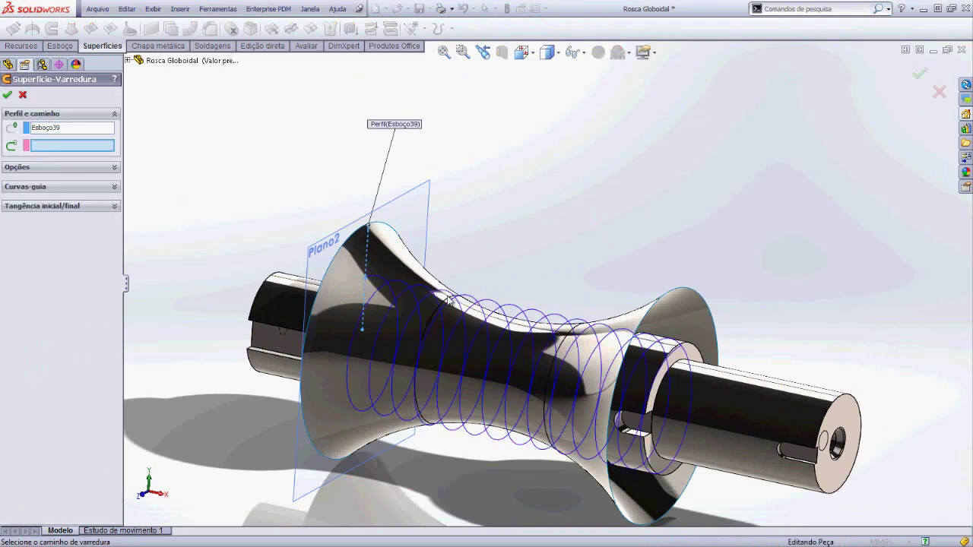
pyautogui.click(477, 303)
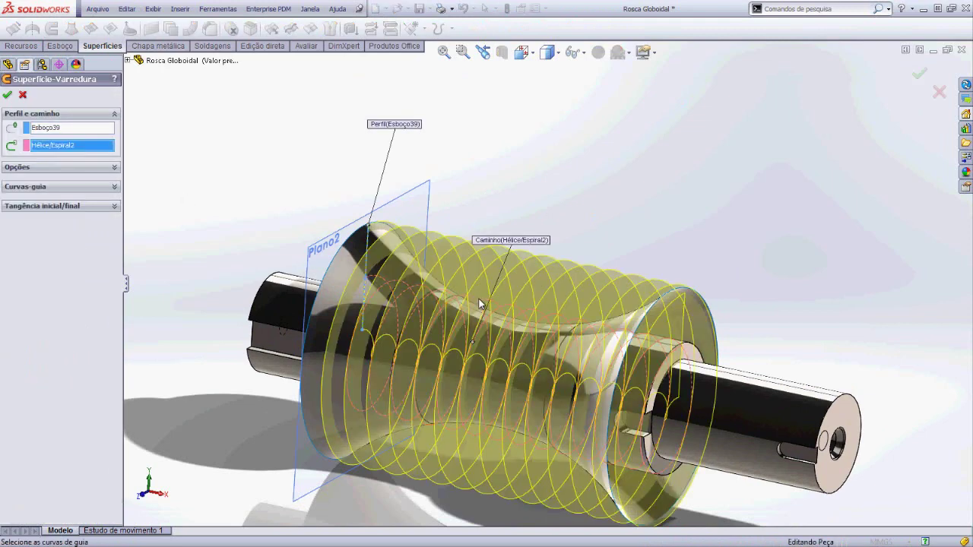
pyautogui.click(918, 73)
pyautogui.moveTo(776, 209); pyautogui.dragTo(602, 218, button='middle')
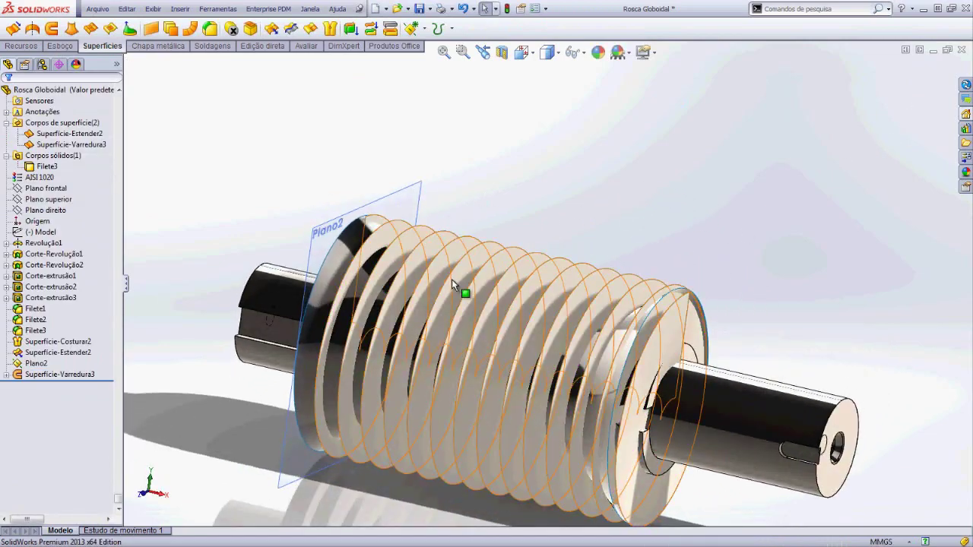
pyautogui.click(218, 8)
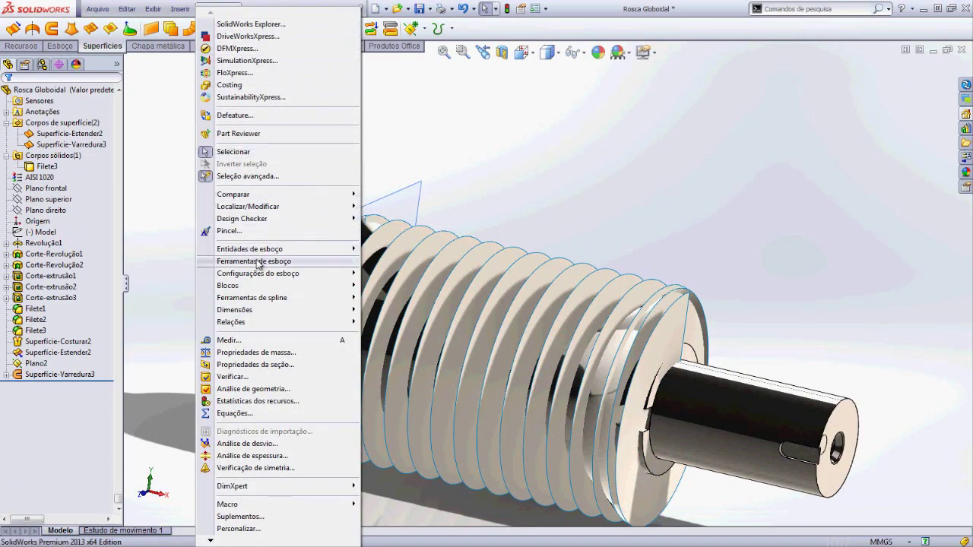
# Create intersection curves where both thread faces meet the worm body.
pyautogui.moveTo(253, 261)
pyautogui.click(422, 139)
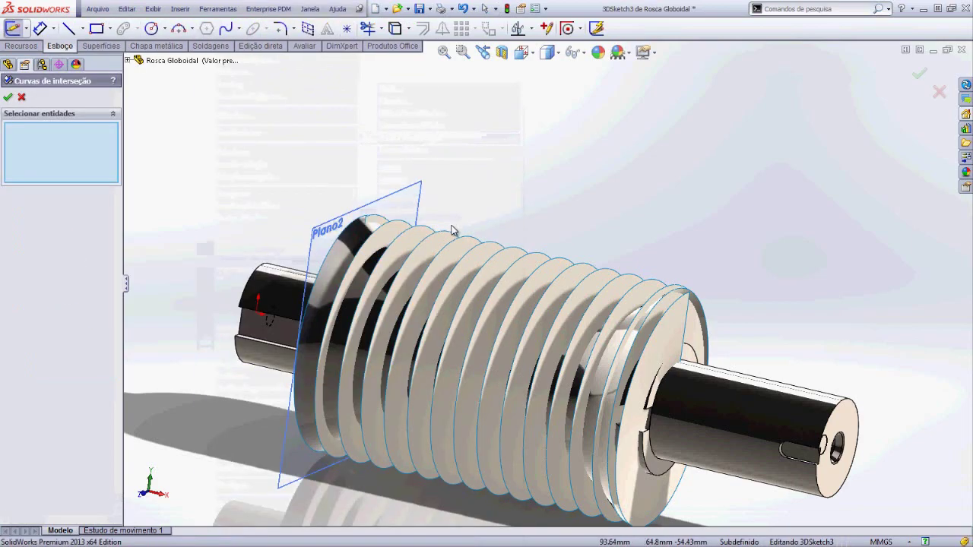
pyautogui.hotkey('ctrl', '1')
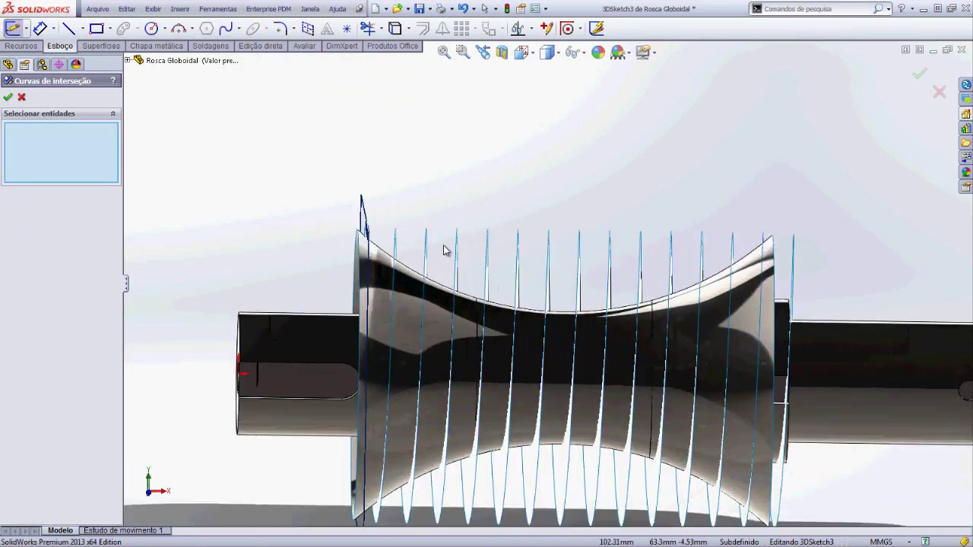
pyautogui.click(412, 281)
pyautogui.click(429, 252)
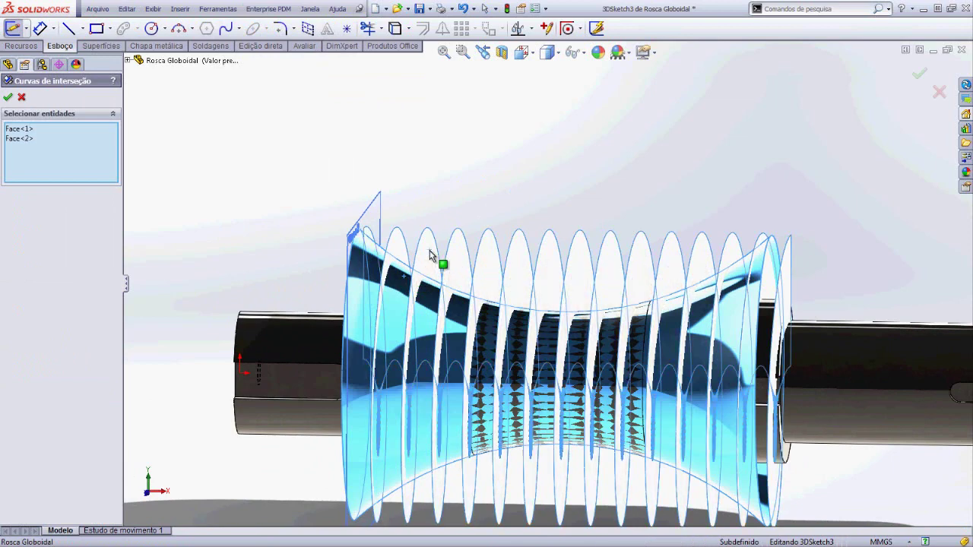
pyautogui.click(9, 97)
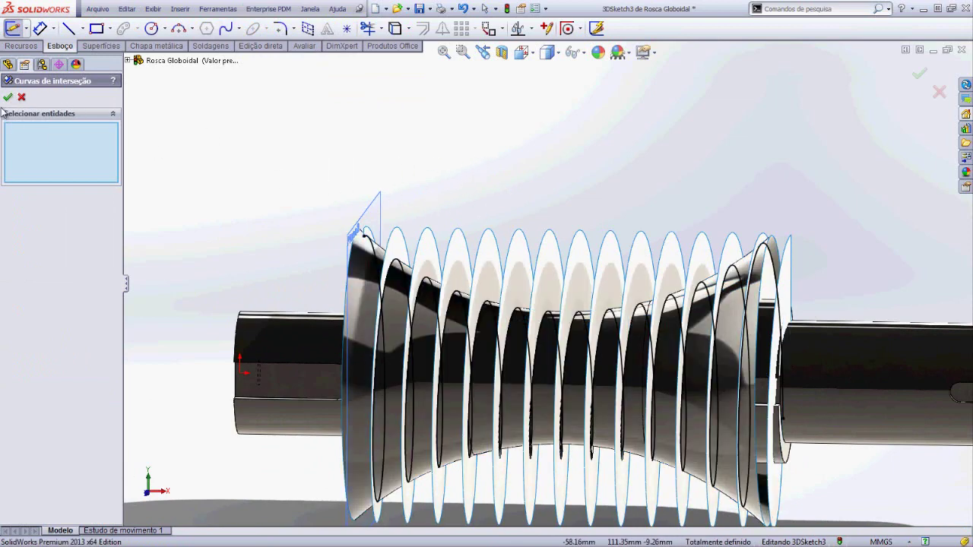
pyautogui.click(7, 98)
pyautogui.hotkey('ctrl', '7')
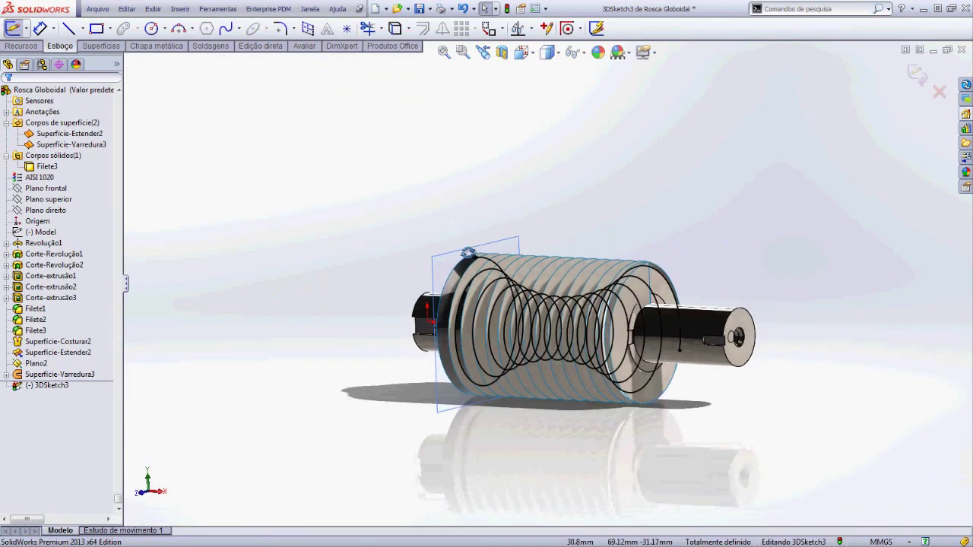
# Hide the Superfície-Estender2 and Superfície-Varredura3 surface bodies.
pyautogui.click(68, 133)
pyautogui.keyDown('ctrl'); pyautogui.click(85, 144); pyautogui.keyUp('ctrl')
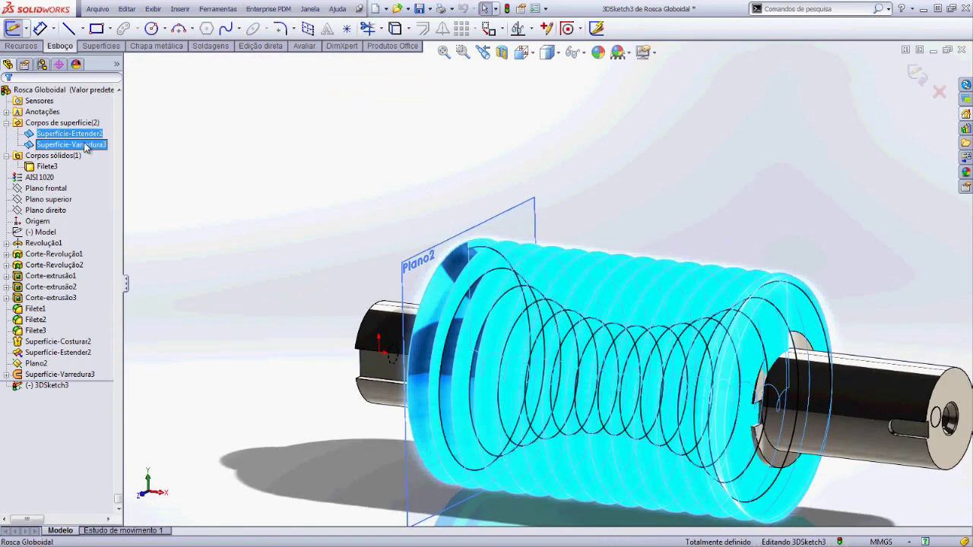
pyautogui.rightClick(85, 143)
pyautogui.click(91, 122)
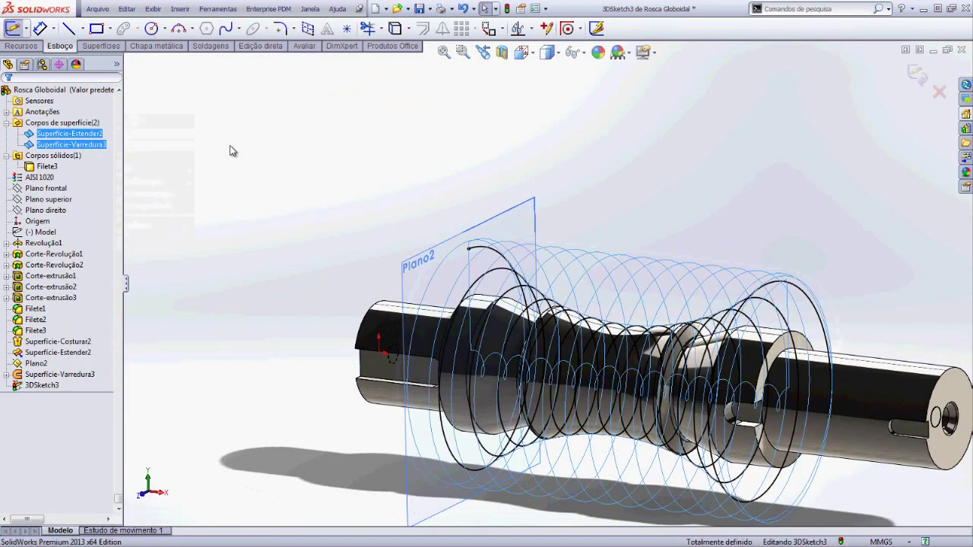
pyautogui.moveTo(233, 149)
pyautogui.mouseDown(button='middle')
pyautogui.moveTo(673, 294)
pyautogui.moveTo(578, 221)
pyautogui.mouseUp(button='middle')
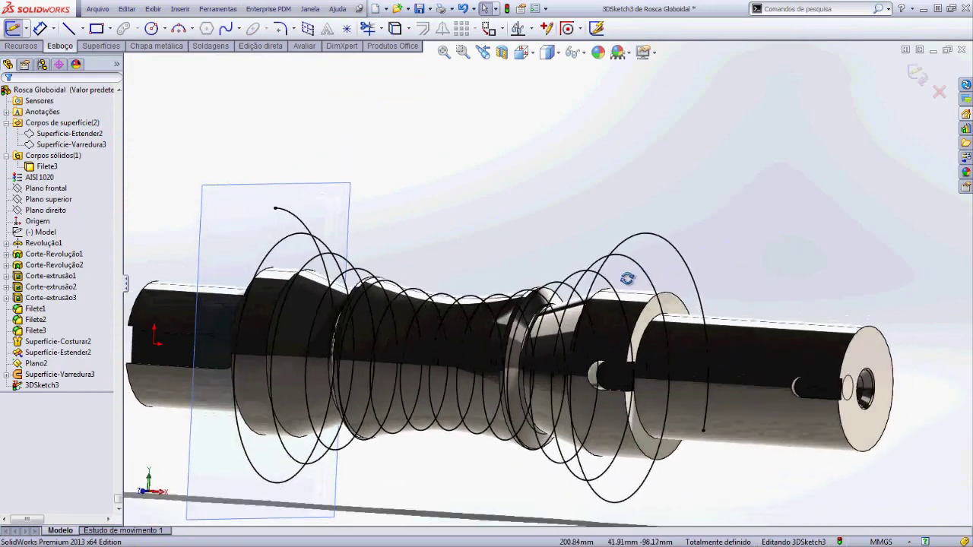
pyautogui.press('f')
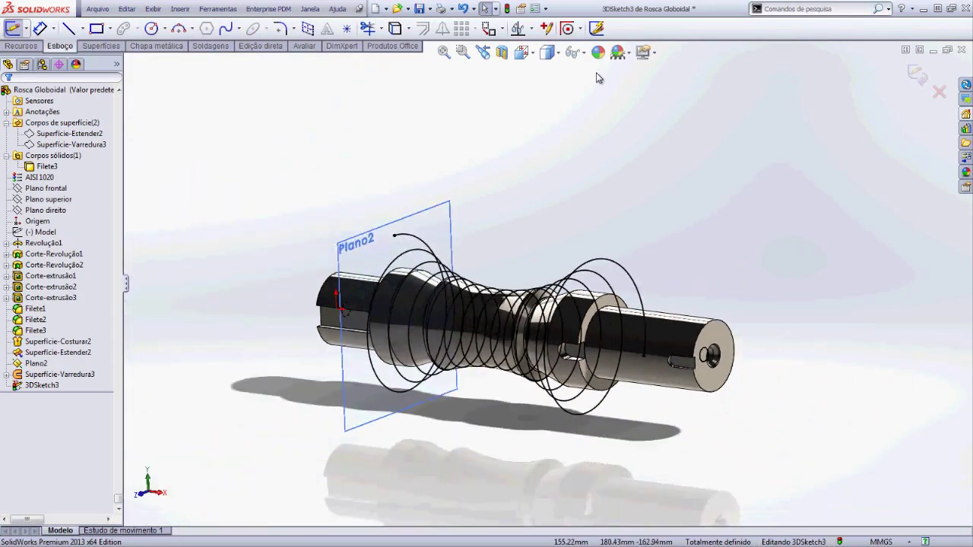
# Join the 3DSketch3 curves into composite curve Curva comp.2 and hide Plano2.
pyautogui.click(433, 28)
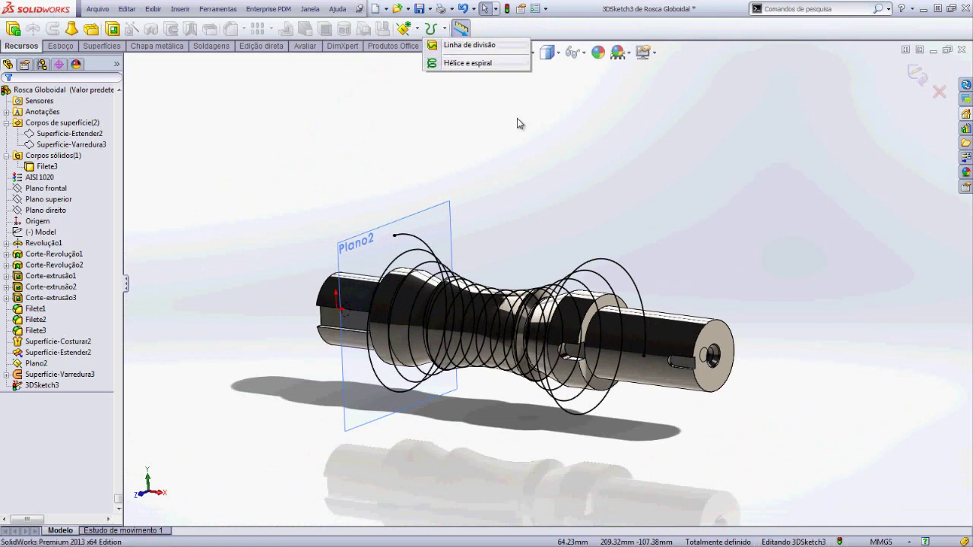
pyautogui.click(453, 33)
pyautogui.click(467, 76)
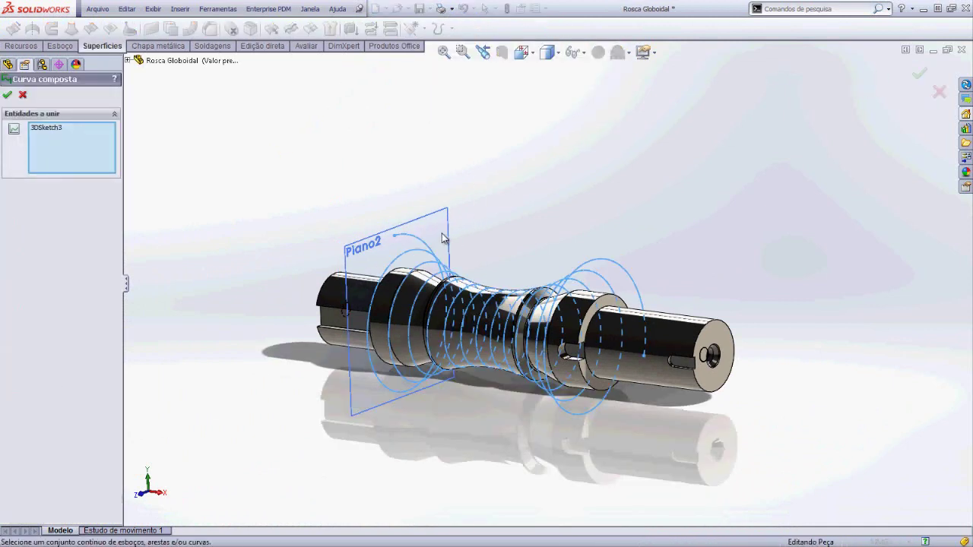
pyautogui.press('Return')
pyautogui.scroll(-2, 441, 210)
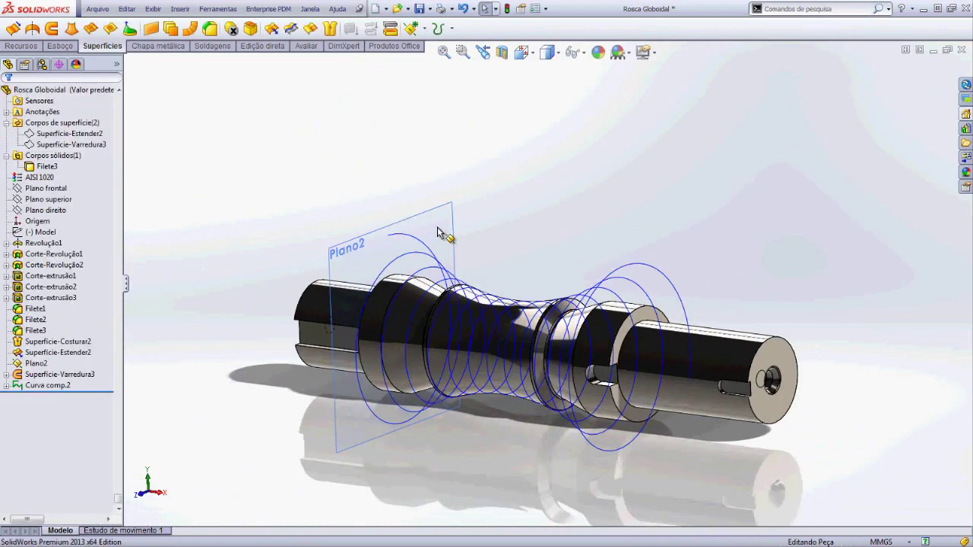
pyautogui.rightClick(452, 204)
pyautogui.click(473, 210)
pyautogui.moveTo(540, 268)
pyautogui.mouseDown(button='middle')
pyautogui.moveTo(600, 239)
pyautogui.moveTo(628, 243)
pyautogui.moveTo(560, 208)
pyautogui.moveTo(534, 238)
pyautogui.moveTo(560, 206)
pyautogui.moveTo(601, 226)
pyautogui.moveTo(559, 212)
pyautogui.mouseUp(button='middle')
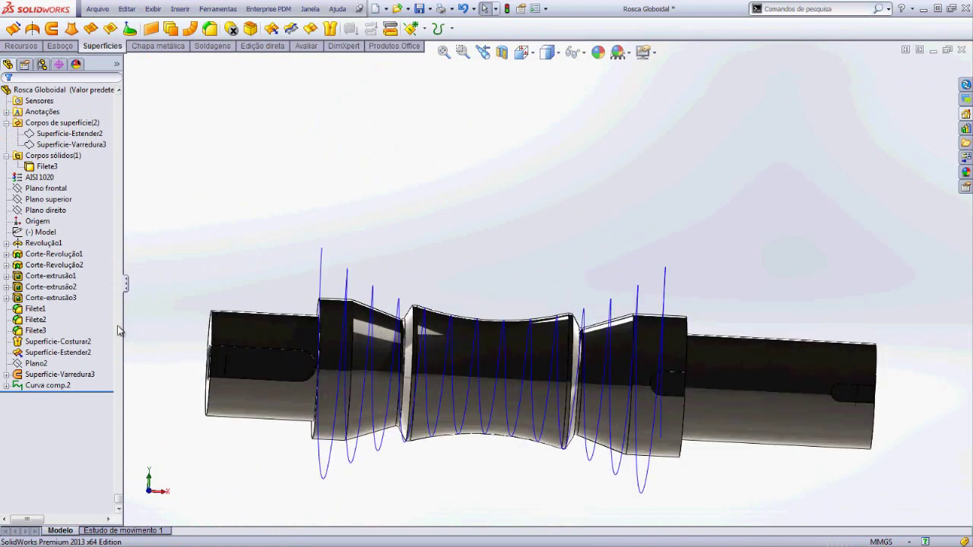
# Start a sketch on Plano frontal and draw a large circle above the worm.
pyautogui.click(67, 187)
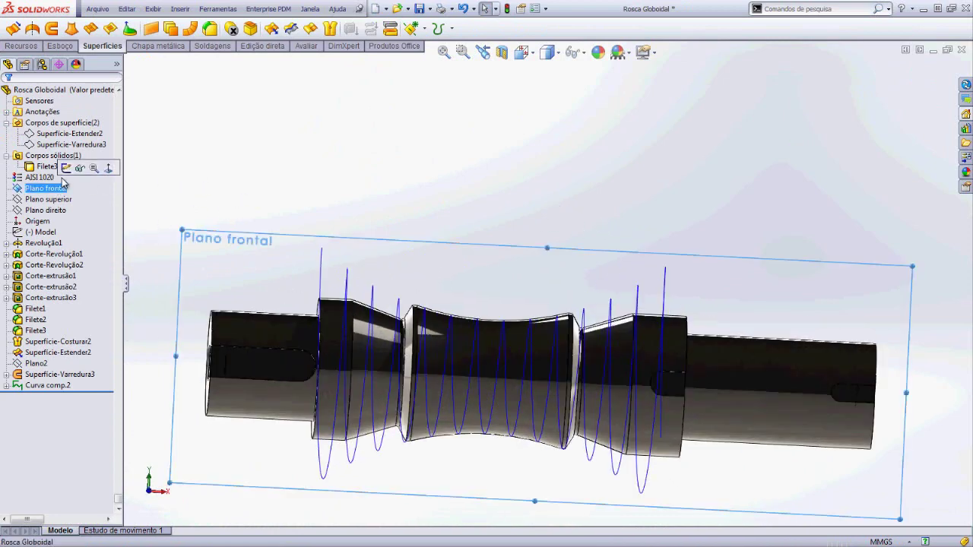
pyautogui.click(79, 167)
pyautogui.hotkey('ctrl', '1')
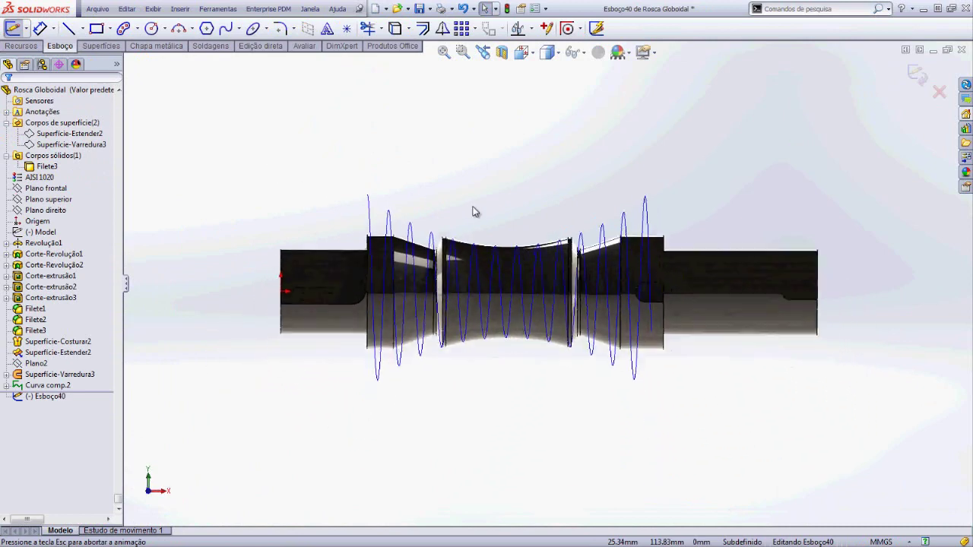
pyautogui.press('s')
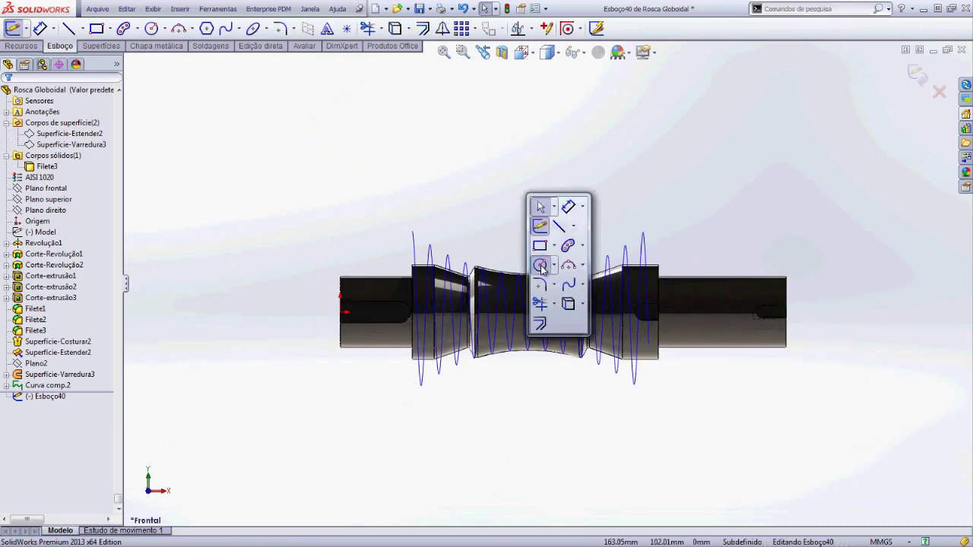
pyautogui.click(540, 265)
pyautogui.click(527, 106)
pyautogui.click(541, 251)
pyautogui.press('Escape')
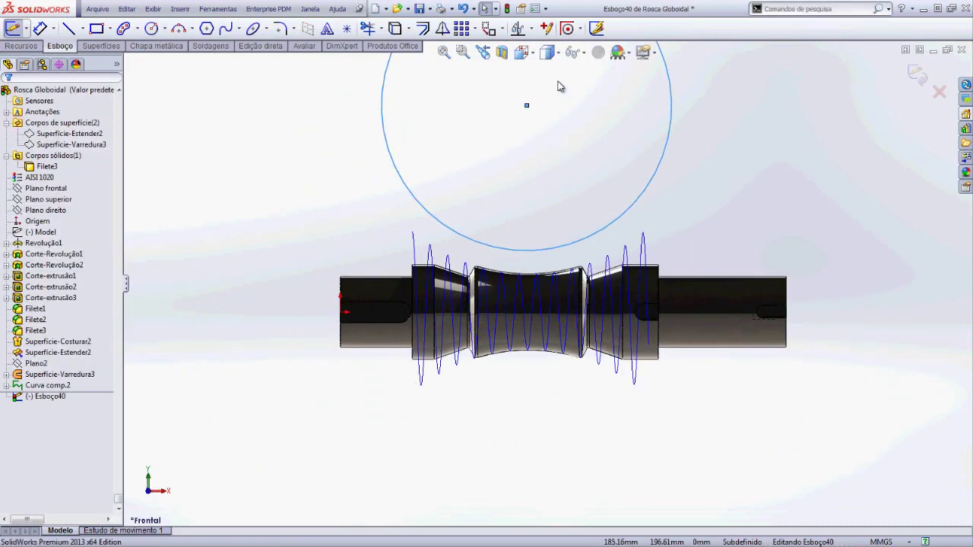
# Switch to hidden-line display and make the upper circle coradial with the worm's upper silhouette arc.
pyautogui.click(555, 58)
pyautogui.click(562, 157)
pyautogui.scroll(-3, 549, 259)
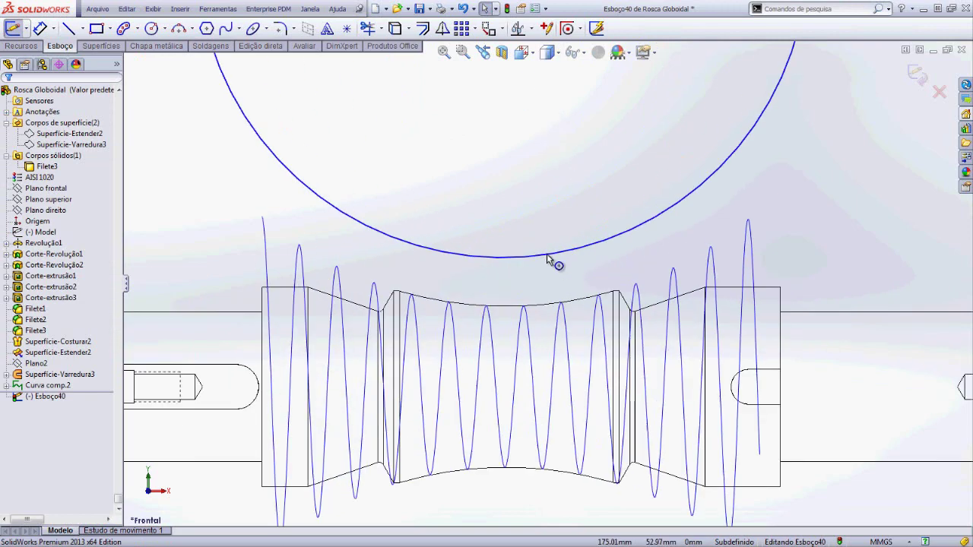
pyautogui.click(549, 256)
pyautogui.keyDown('ctrl'); pyautogui.click(571, 304); pyautogui.keyUp('ctrl')
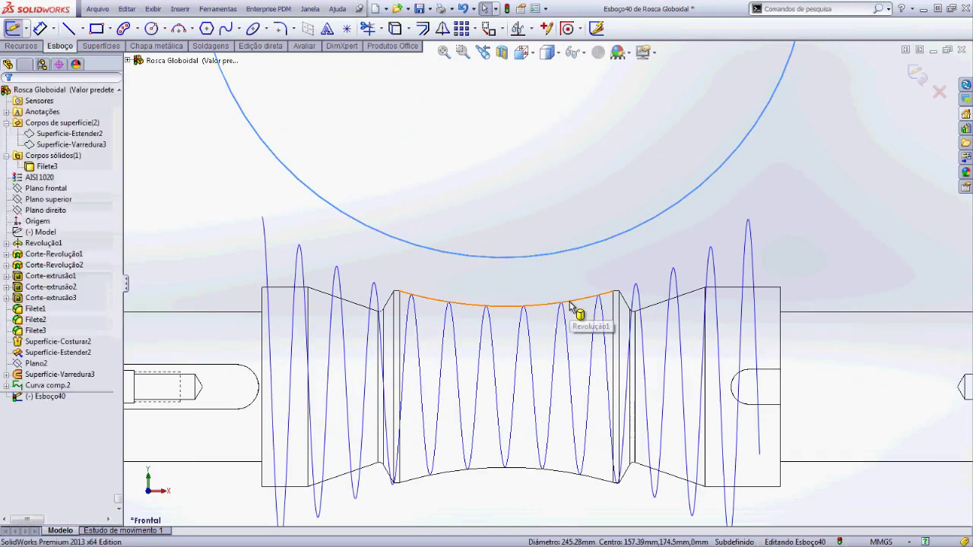
pyautogui.click(612, 249)
pyautogui.scroll(5, 631, 235)
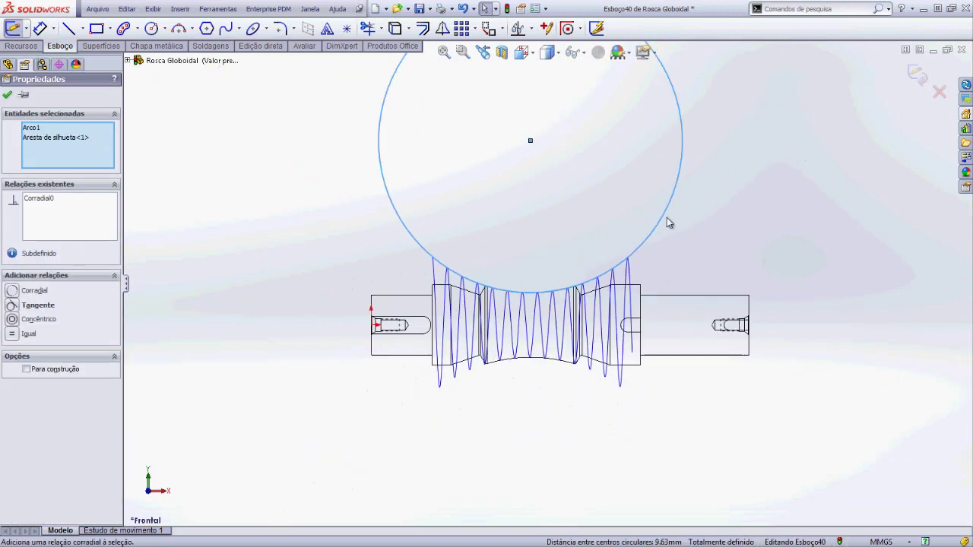
pyautogui.press('Escape')
pyautogui.scroll(3, 722, 198)
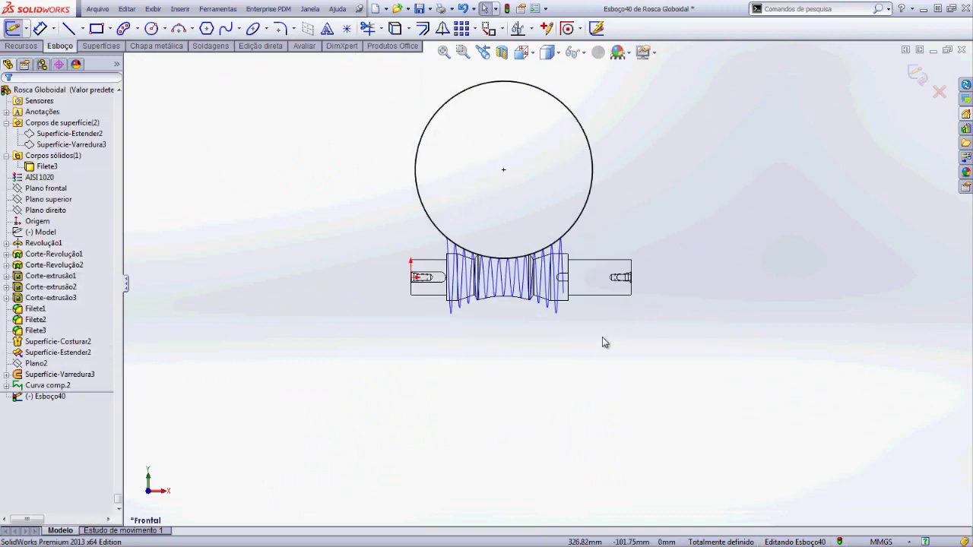
pyautogui.scroll(-3, 532, 371)
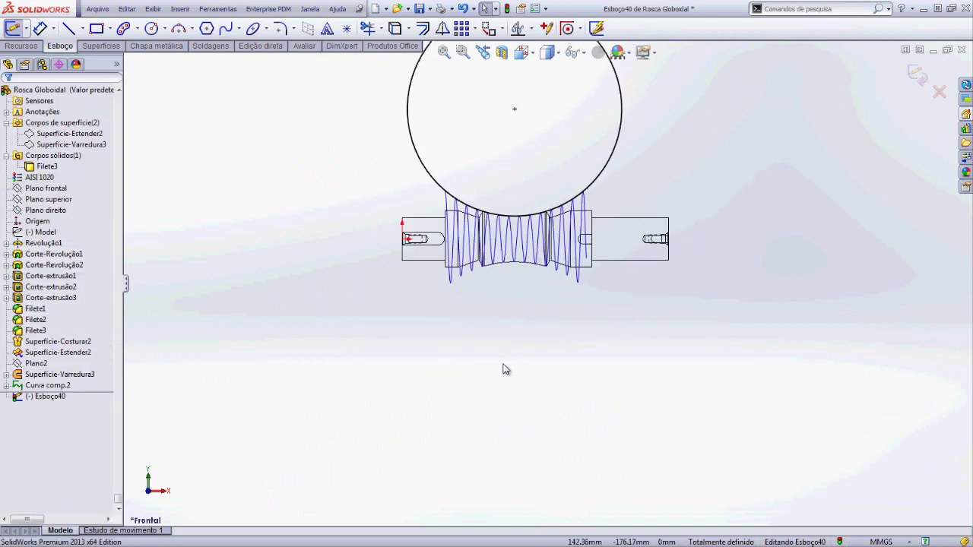
# Draw a second circle below the worm, tangent to its lower silhouette arc.
pyautogui.press('s')
pyautogui.click(519, 437)
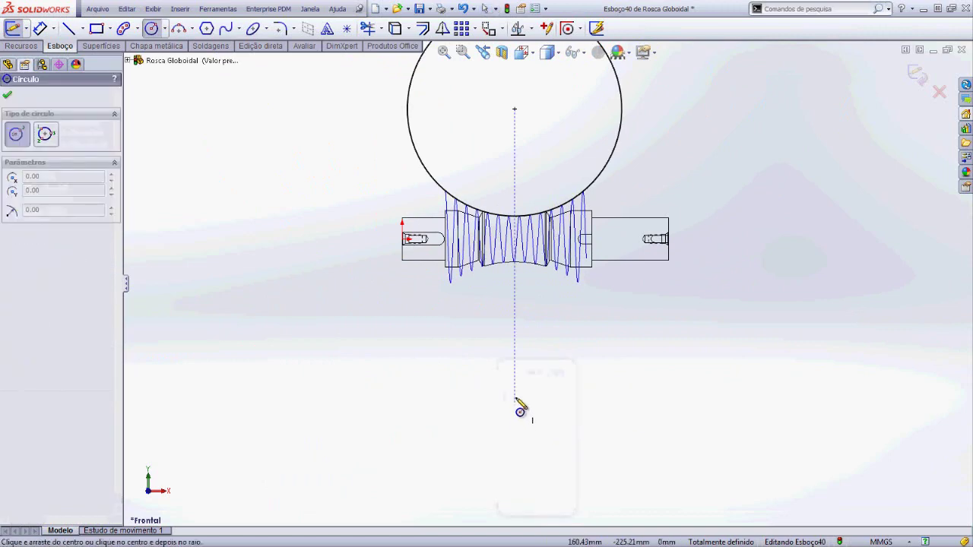
pyautogui.click(515, 395)
pyautogui.click(530, 279)
pyautogui.press('Escape')
pyautogui.scroll(-3, 532, 273)
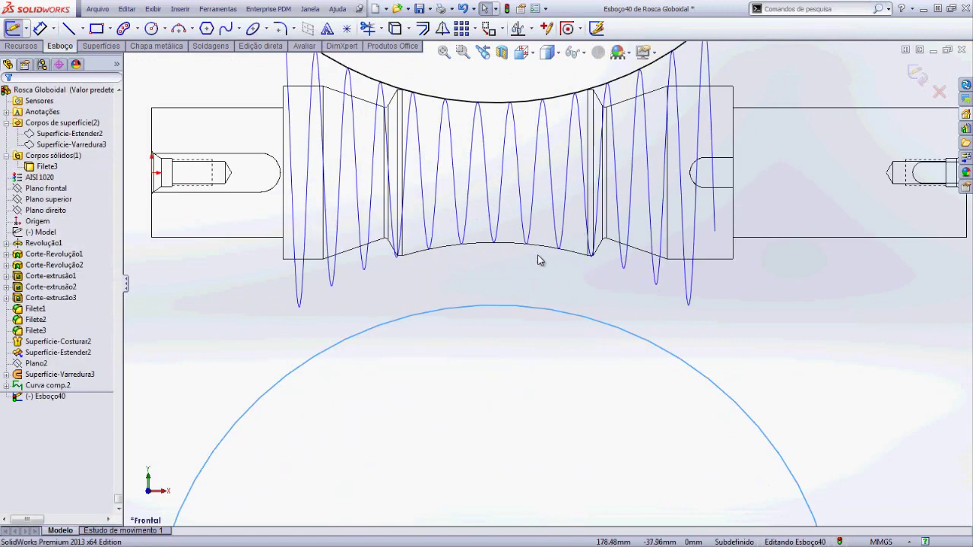
pyautogui.click(544, 254)
pyautogui.keyDown('ctrl'); pyautogui.click(535, 307); pyautogui.keyUp('ctrl')
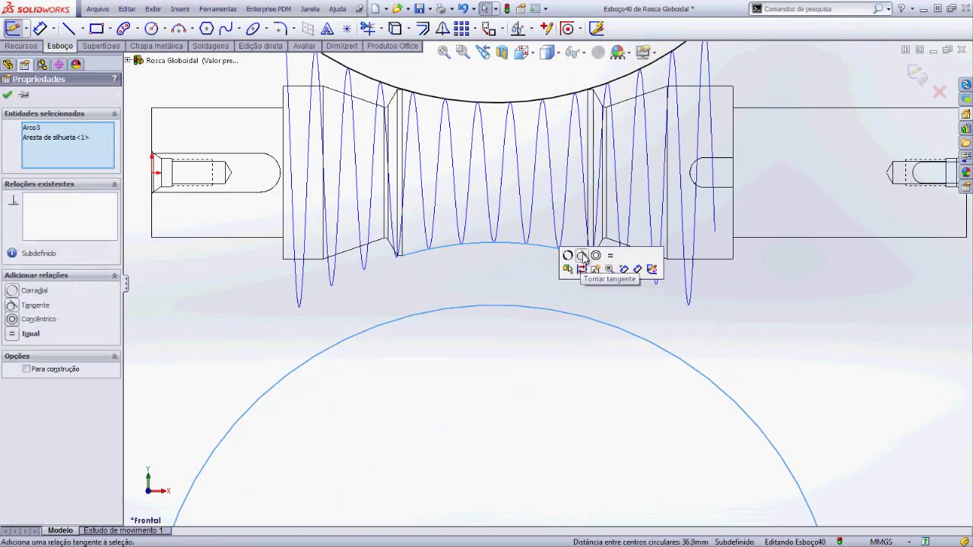
pyautogui.click(581, 256)
pyautogui.scroll(3, 568, 261)
pyautogui.press('Escape')
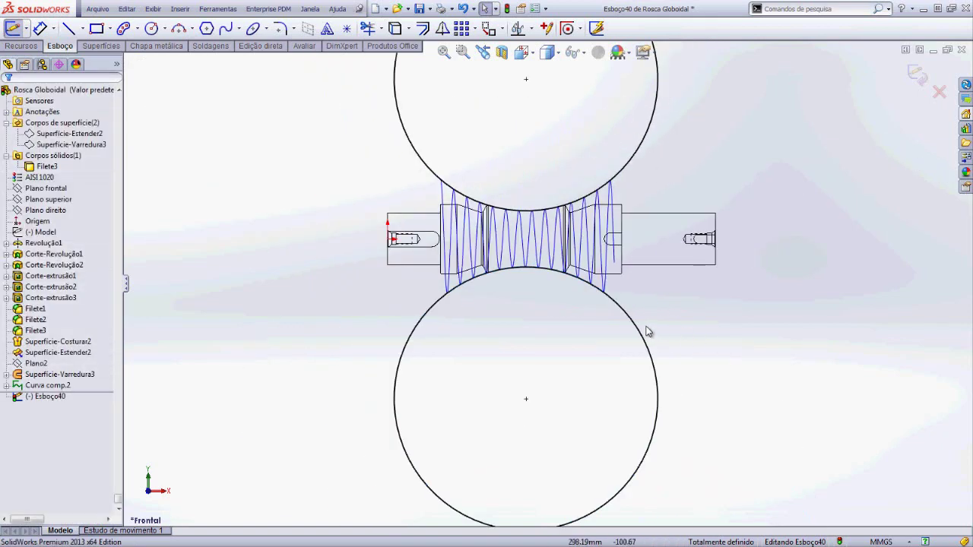
# Convert both circles to construction geometry, restore shaded display and close the sketch.
pyautogui.click(638, 333)
pyautogui.keyDown('ctrl'); pyautogui.click(624, 179); pyautogui.keyUp('ctrl')
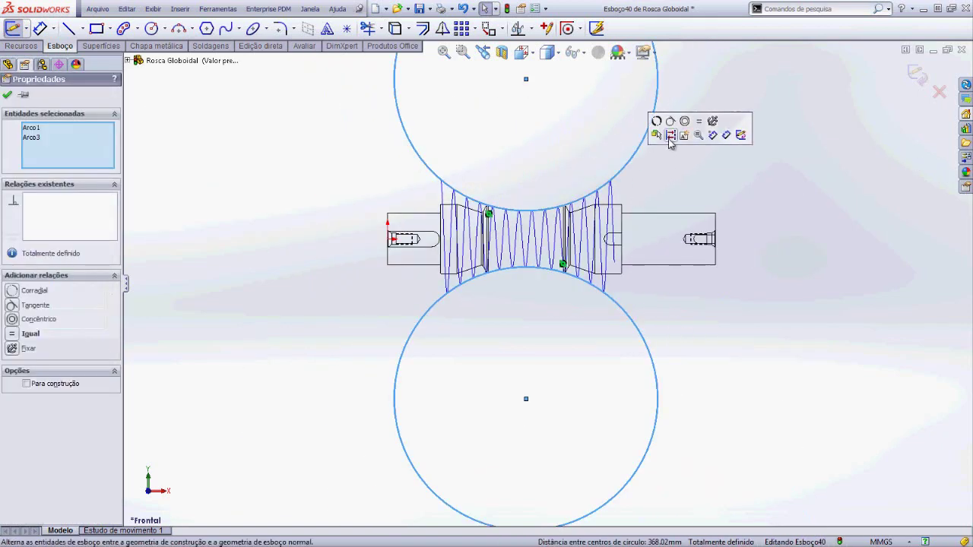
pyautogui.click(673, 141)
pyautogui.press('Escape')
pyautogui.press('f')
pyautogui.scroll(-2, 553, 181)
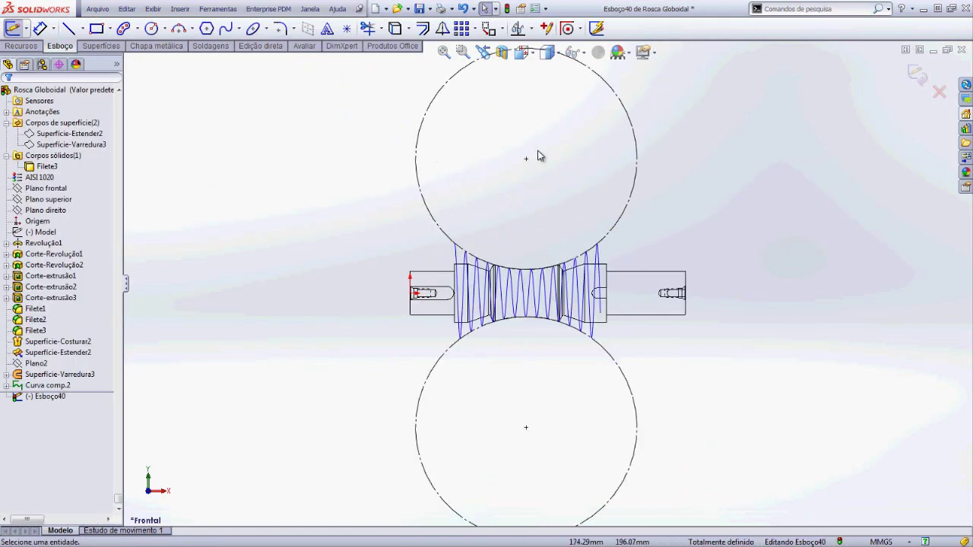
pyautogui.click(548, 51)
pyautogui.click(557, 76)
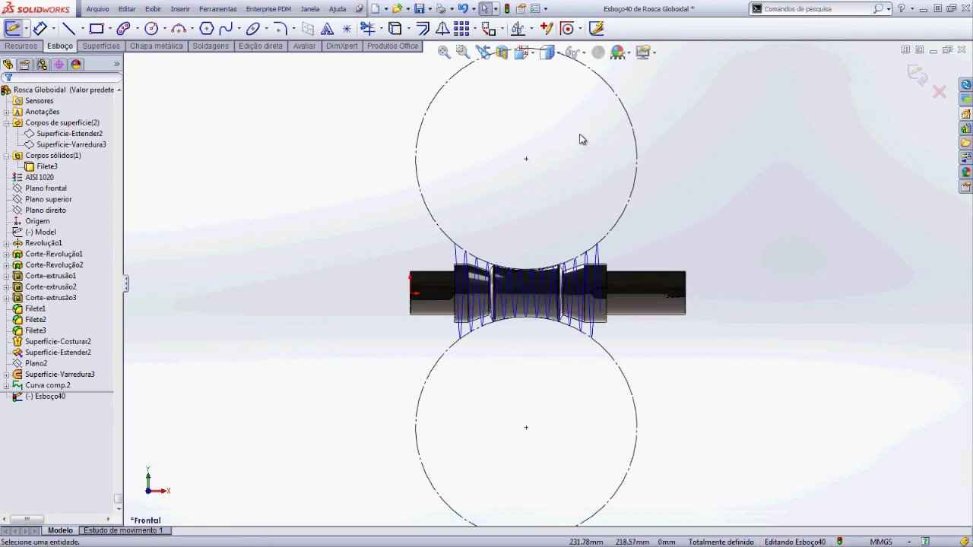
pyautogui.moveTo(582, 139)
pyautogui.mouseDown(button='middle')
pyautogui.moveTo(554, 256)
pyautogui.moveTo(747, 221)
pyautogui.mouseUp(button='middle')
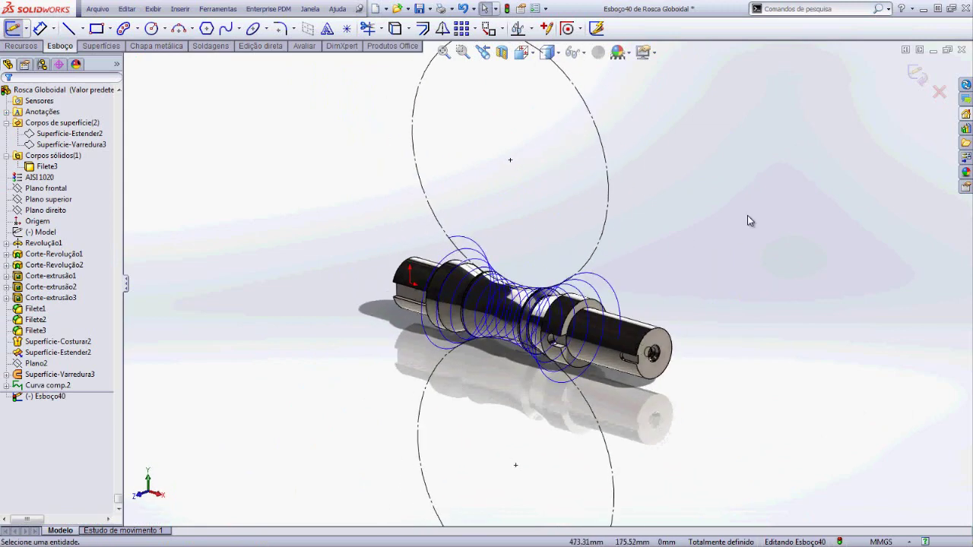
pyautogui.click(917, 74)
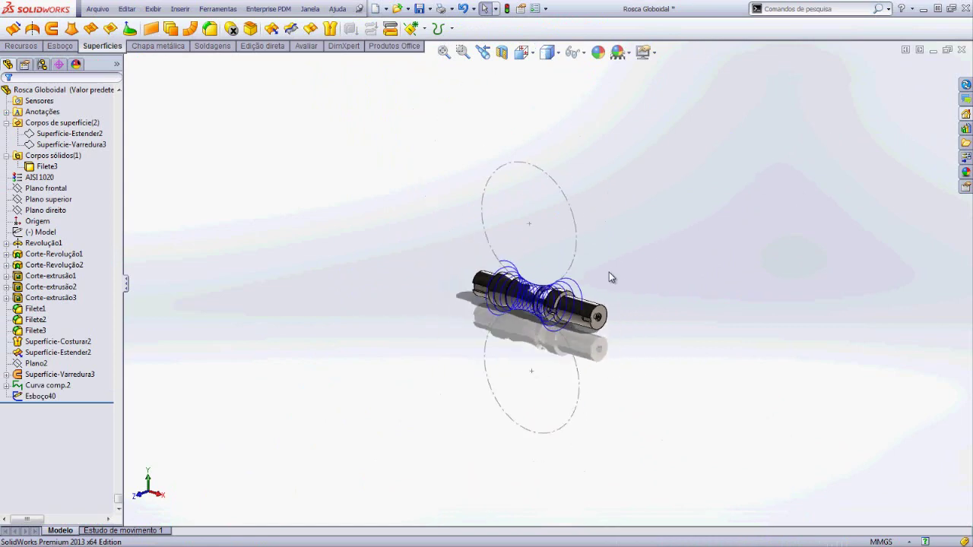
# Start a new sketch on Plano frontal, viewed toward the front.
pyautogui.moveTo(609, 272)
pyautogui.mouseDown(button='middle')
pyautogui.moveTo(641, 248)
pyautogui.moveTo(652, 273)
pyautogui.mouseUp(button='middle')
pyautogui.scroll(-2, 583, 274)
pyautogui.scroll(-3, 491, 267)
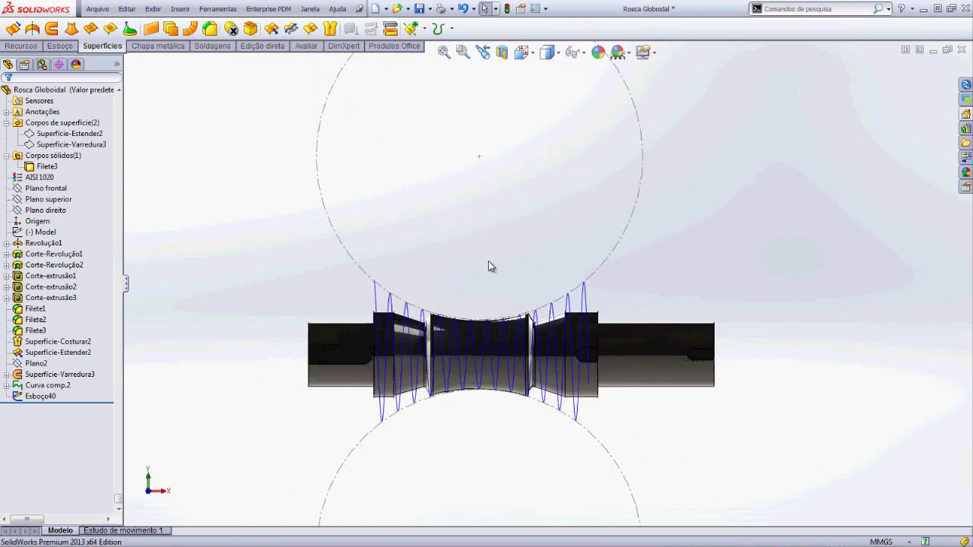
pyautogui.click(63, 202)
pyautogui.click(74, 175)
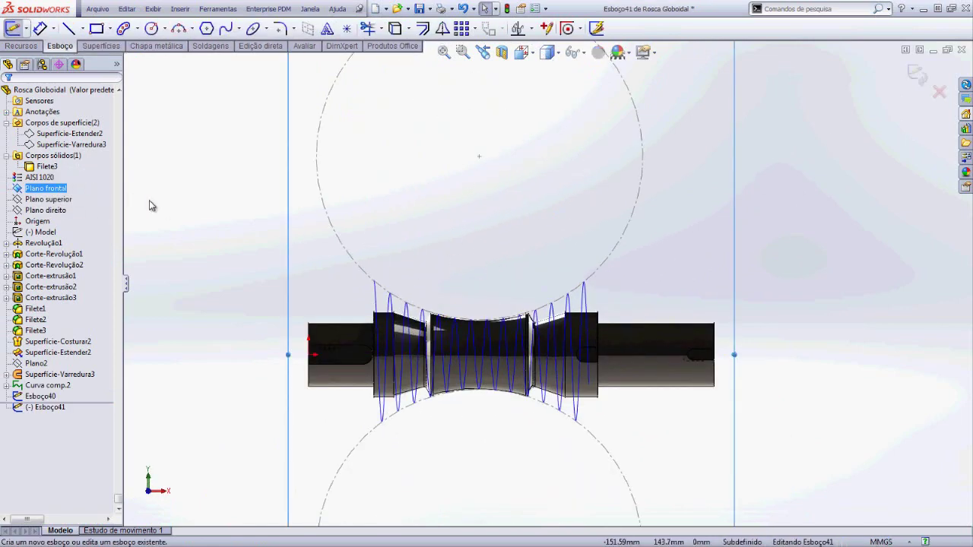
pyautogui.scroll(-1, 502, 232)
pyautogui.scroll(-1, 506, 295)
pyautogui.scroll(-2, 505, 293)
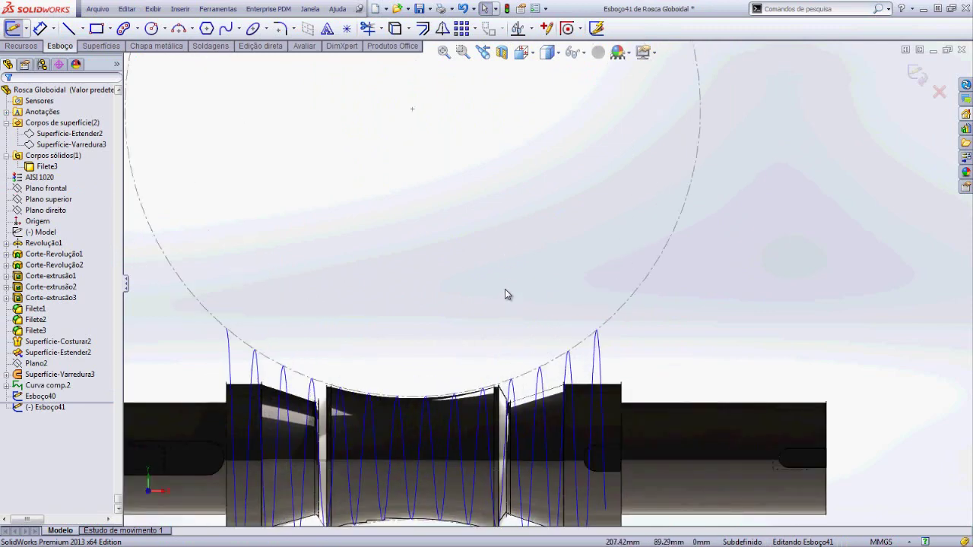
# Draw a closed six-sided line profile above the worm.
pyautogui.press('s')
pyautogui.click(539, 320)
pyautogui.click(464, 230)
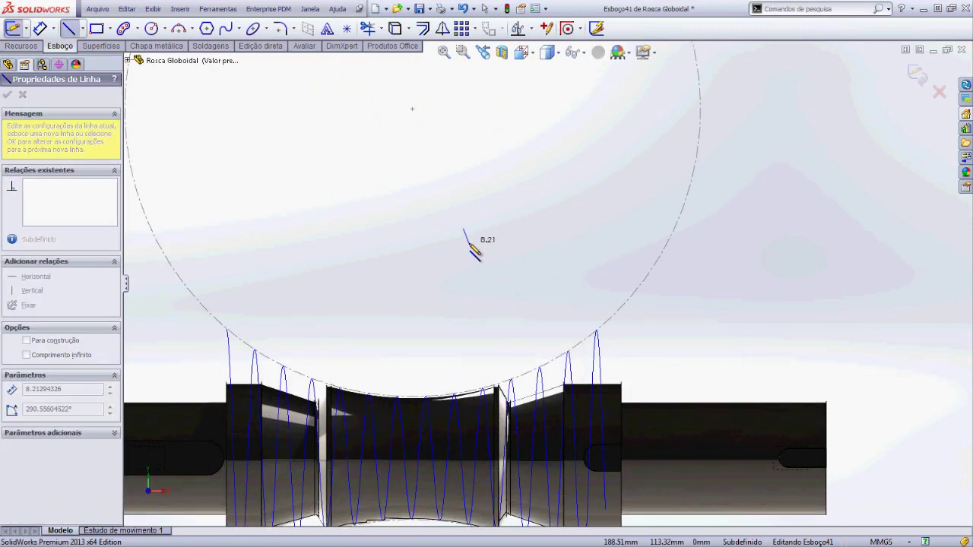
pyautogui.click(468, 240)
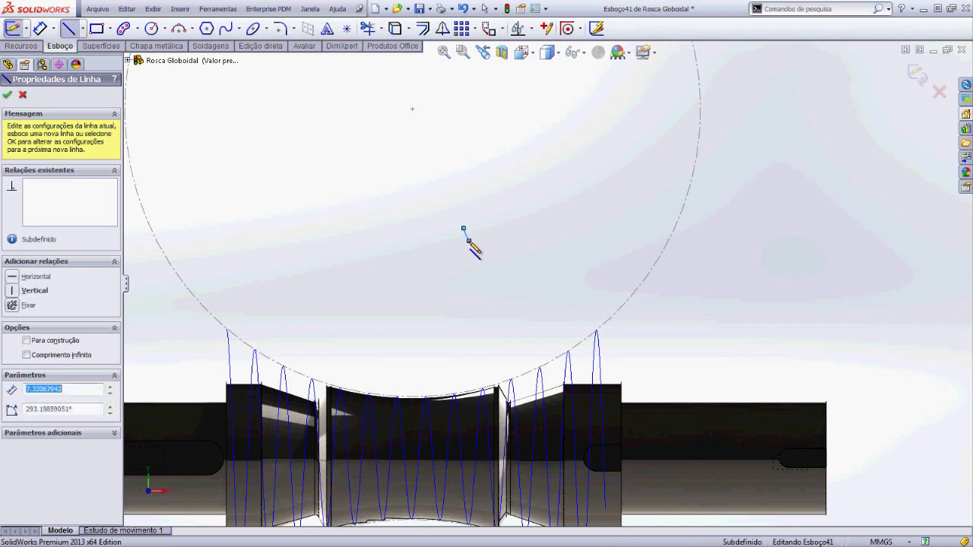
pyautogui.click(503, 266)
pyautogui.click(519, 261)
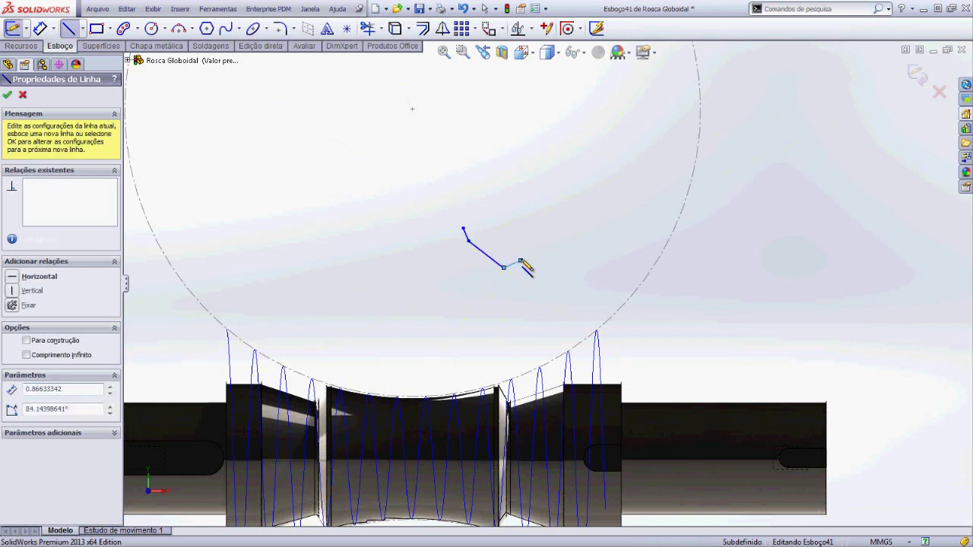
pyautogui.click(520, 222)
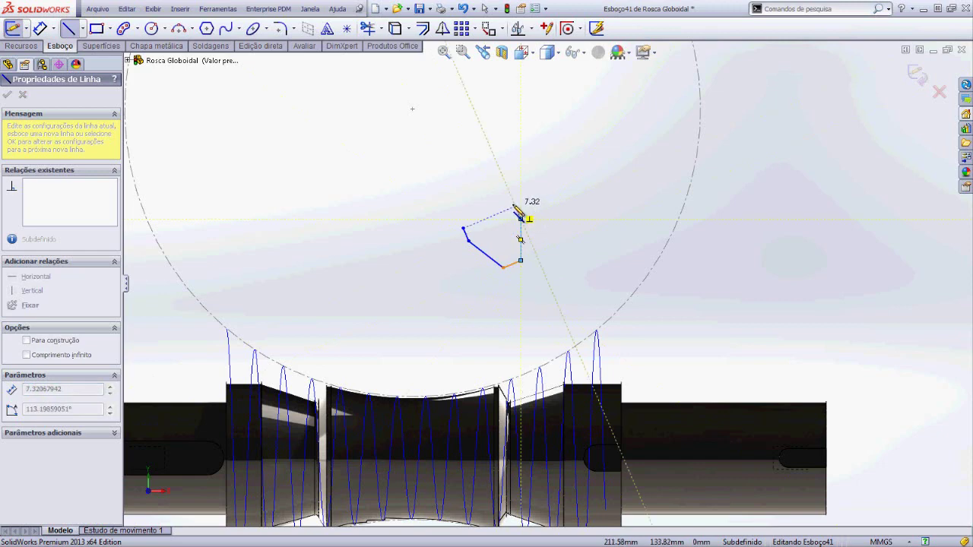
pyautogui.click(517, 210)
pyautogui.click(463, 228)
# Make the profile's lower-left edge equal in length to its vertical edge.
pyautogui.press('Escape')
pyautogui.scroll(-2, 509, 216)
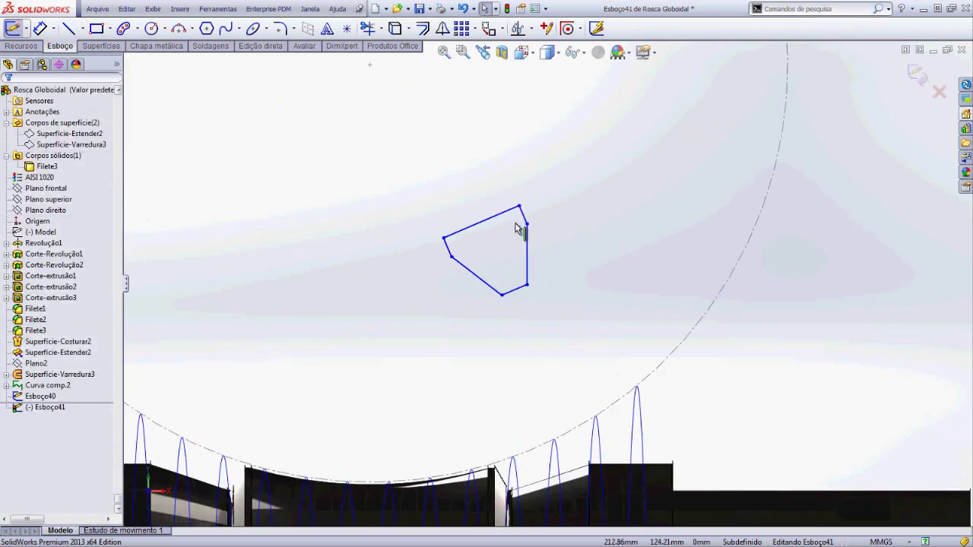
pyautogui.scroll(-1, 516, 228)
pyautogui.click(435, 256)
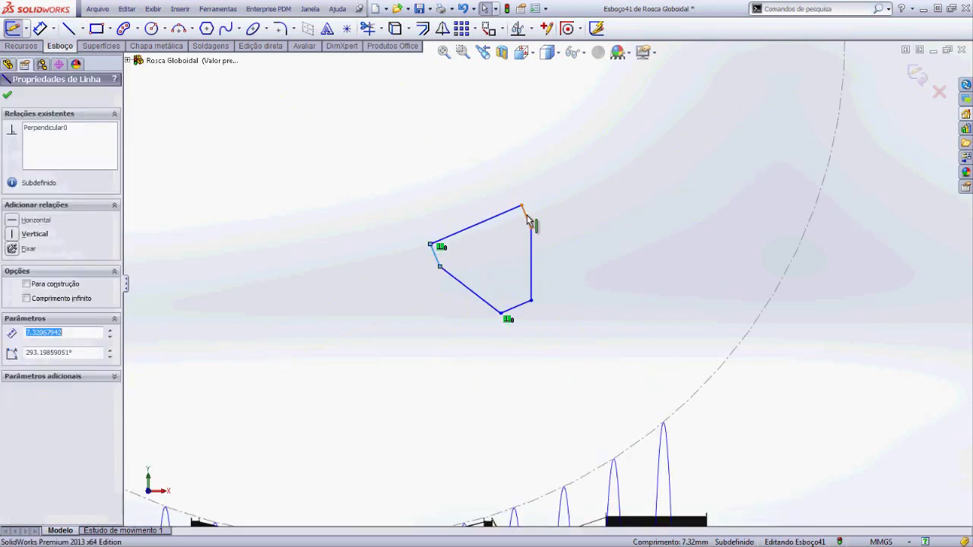
pyautogui.keyDown('ctrl'); pyautogui.click(528, 219); pyautogui.keyUp('ctrl')
pyautogui.click(620, 169)
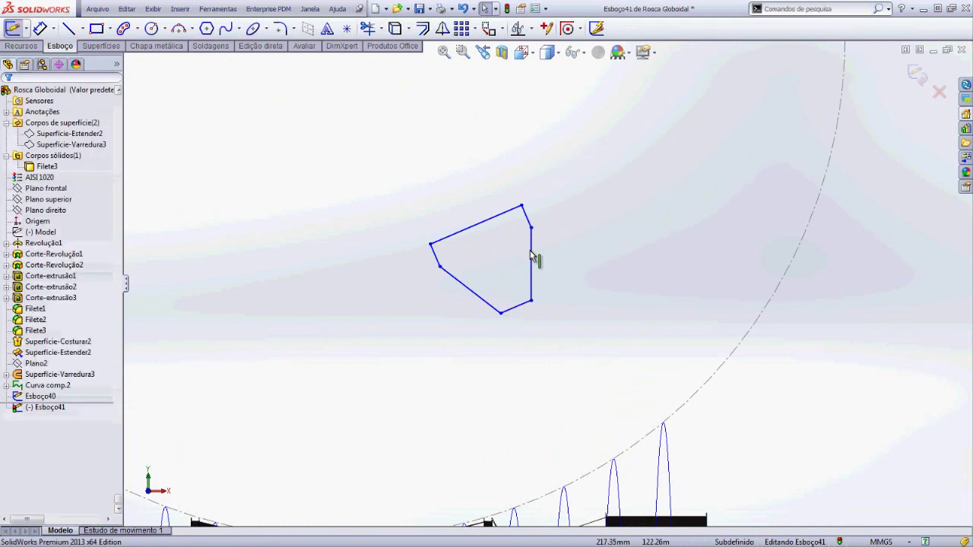
pyautogui.click(530, 224)
pyautogui.click(531, 243)
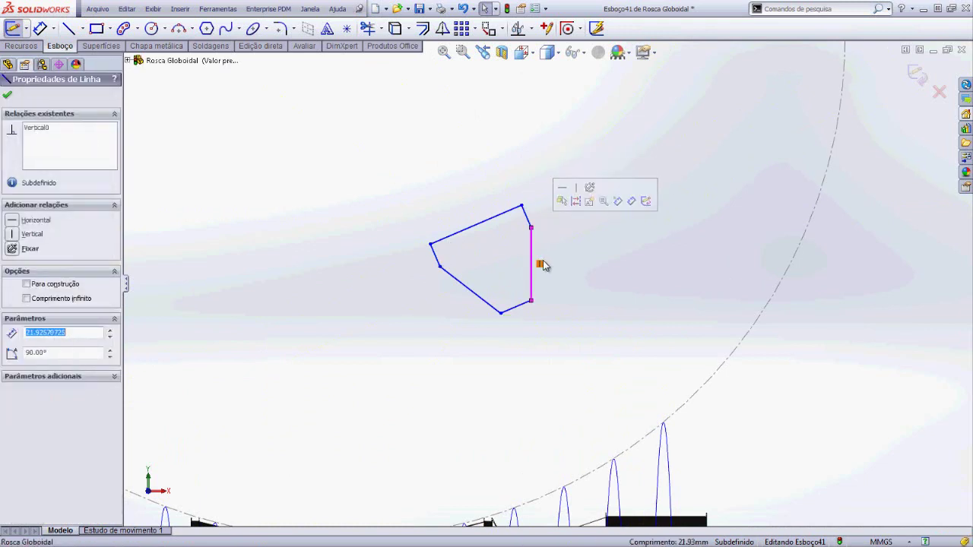
pyautogui.click(549, 267)
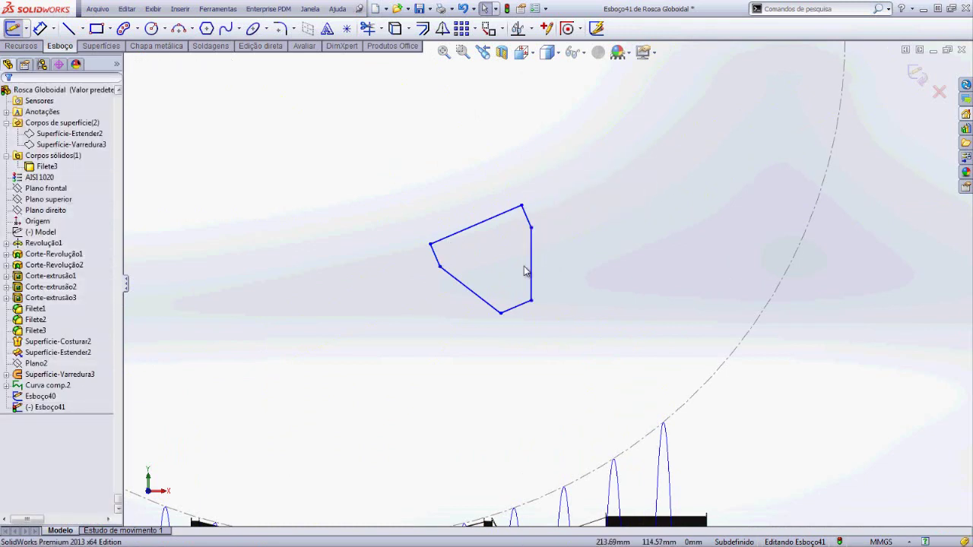
pyautogui.scroll(2, 563, 270)
pyautogui.click(534, 275)
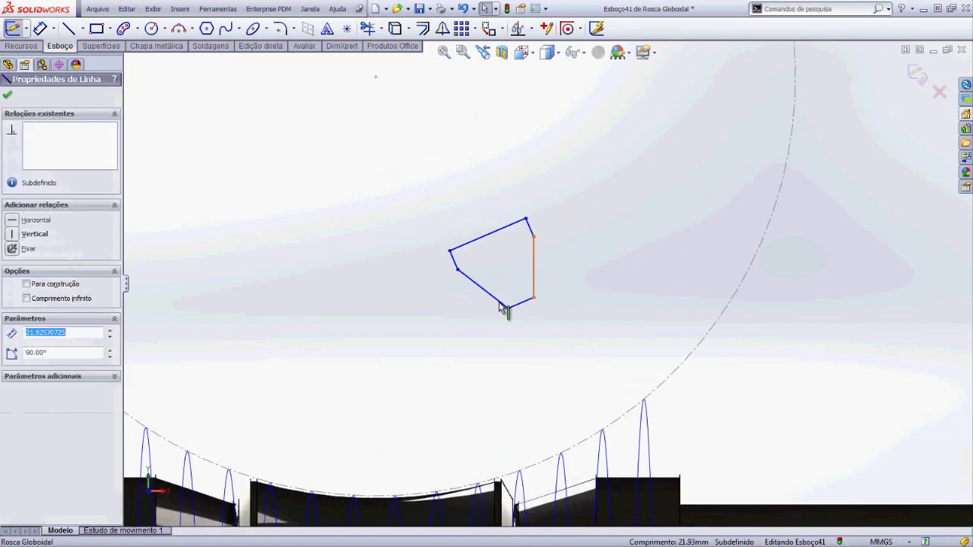
pyautogui.keyDown('ctrl'); pyautogui.click(503, 303); pyautogui.keyUp('ctrl')
pyautogui.click(602, 250)
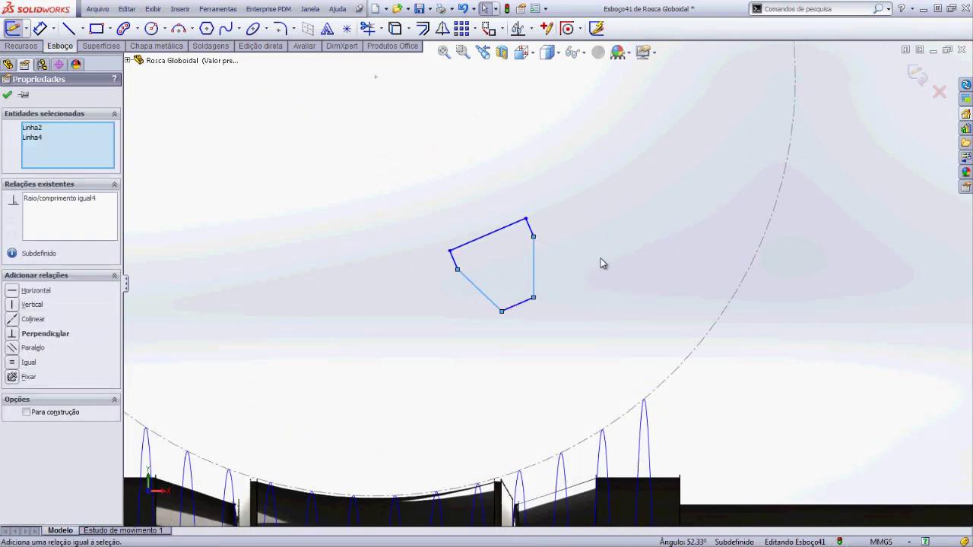
pyautogui.click(601, 263)
# Make the short bottom edge parallel to the top edge.
pyautogui.click(532, 304)
pyautogui.keyDown('ctrl'); pyautogui.click(515, 225); pyautogui.keyUp('ctrl')
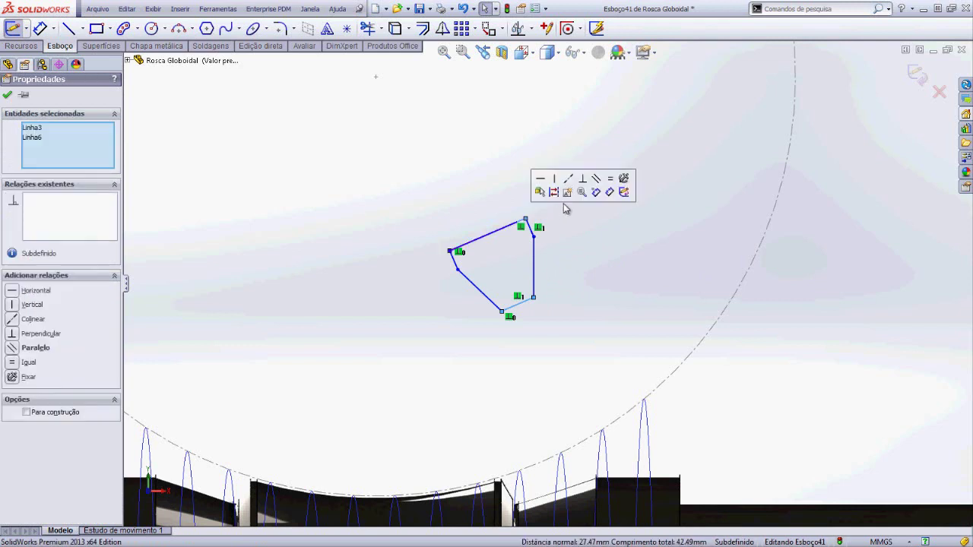
pyautogui.click(599, 180)
pyautogui.click(600, 206)
pyautogui.scroll(-2, 526, 276)
pyautogui.scroll(-2, 535, 304)
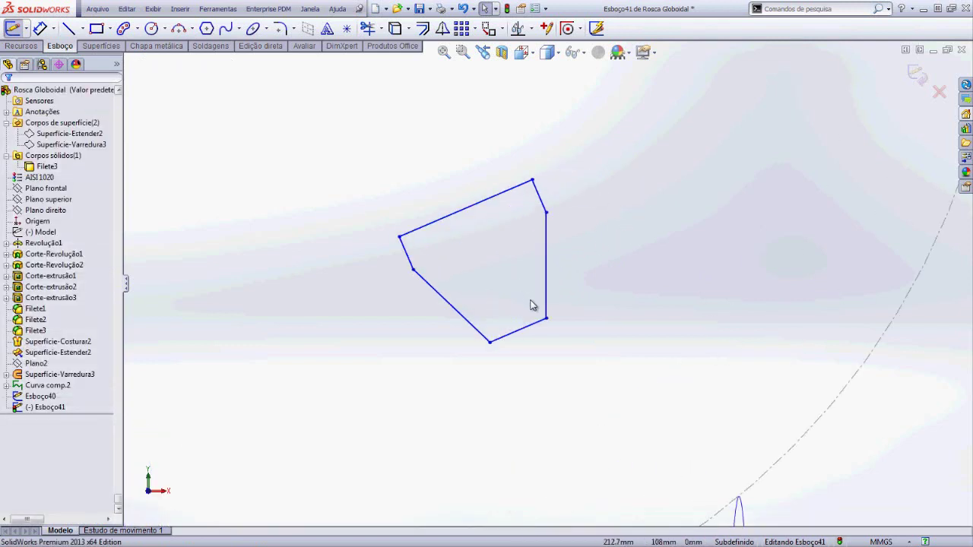
pyautogui.click(534, 328)
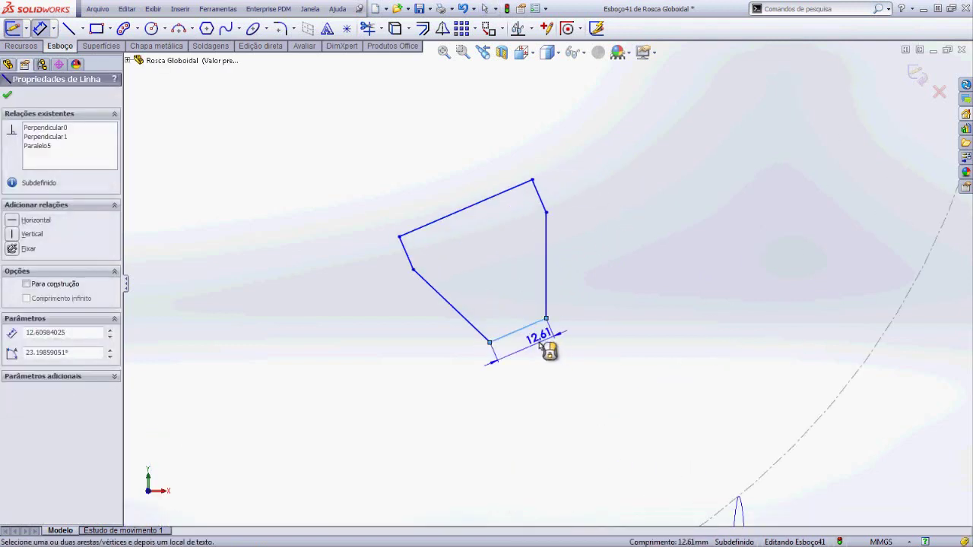
# Dimension the bottom edge to 3.39 and the top edge to 9.62.
pyautogui.click(530, 343)
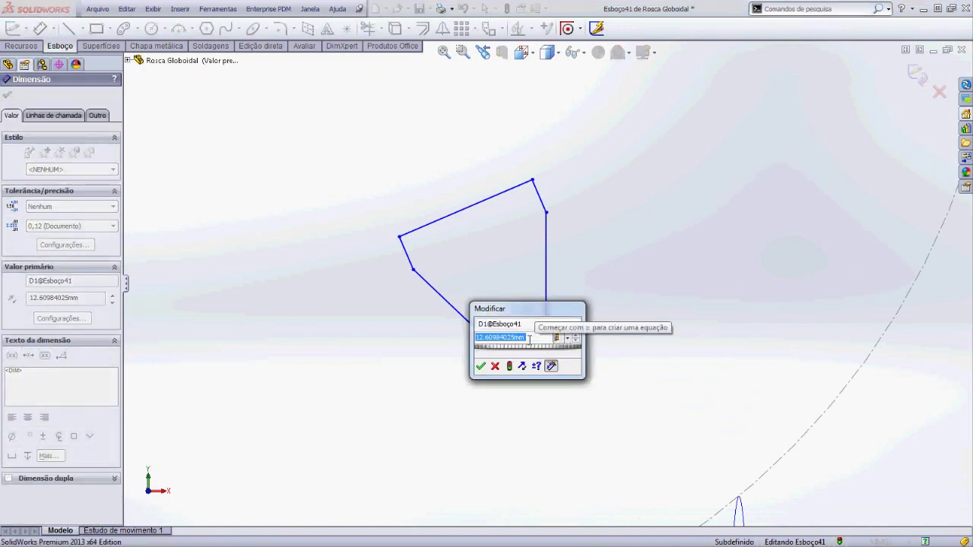
pyautogui.write('3.39')
pyautogui.press('Return')
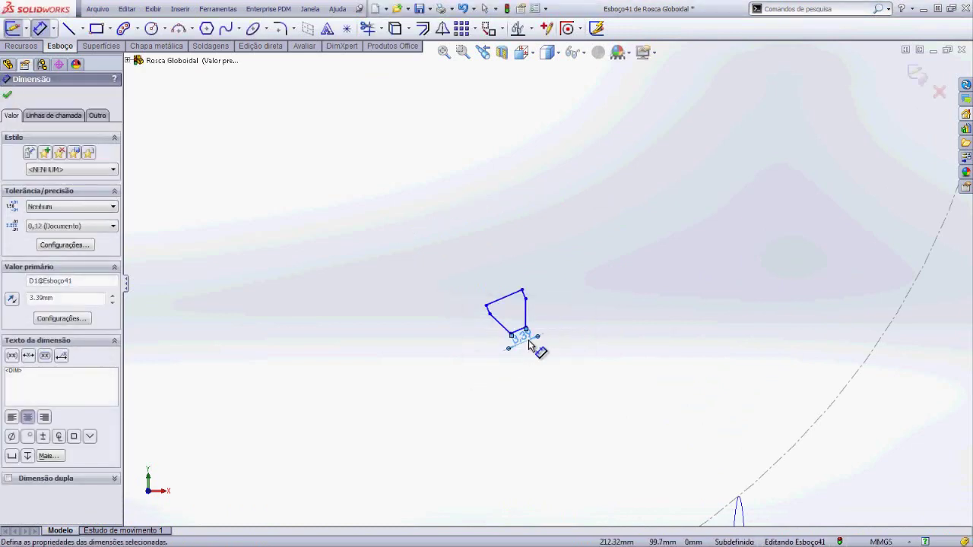
pyautogui.scroll(-5, 549, 320)
pyautogui.click(521, 296)
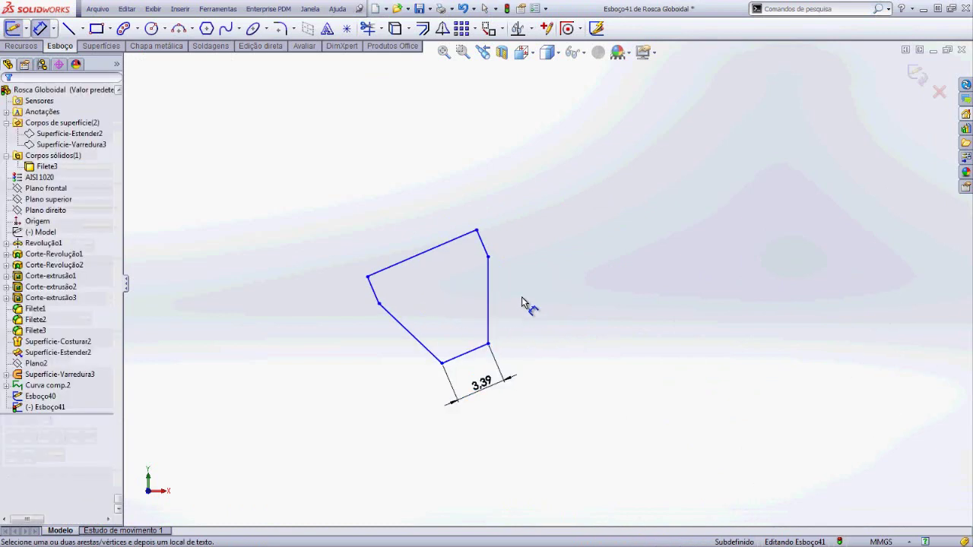
pyautogui.click(434, 249)
pyautogui.click(433, 248)
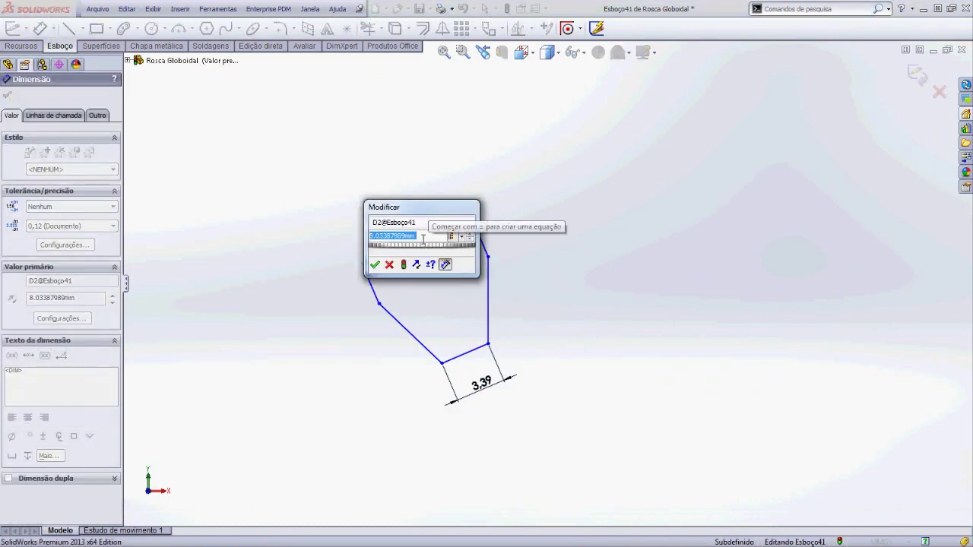
pyautogui.write('9.62')
pyautogui.press('Return')
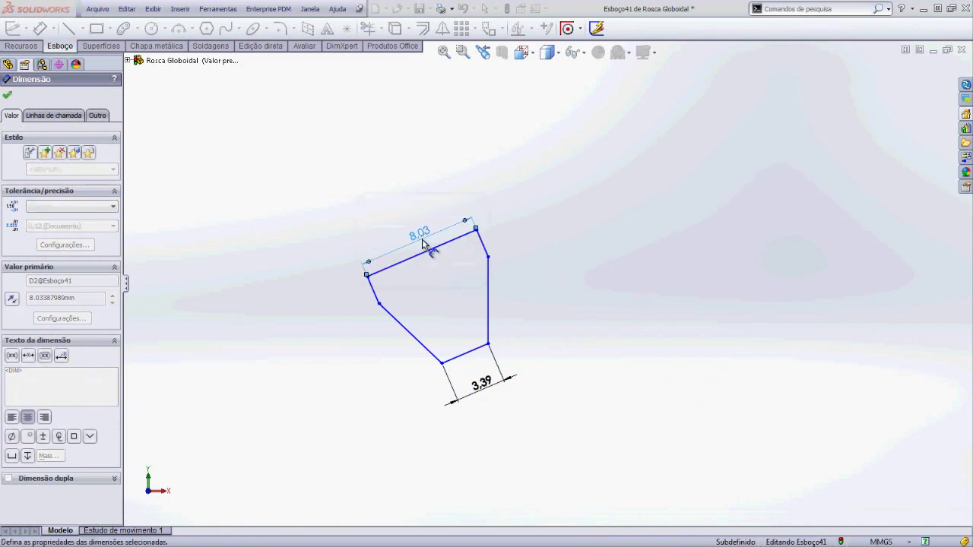
pyautogui.click(428, 289)
# Dimension the short left edge to 2 and the flank angle to 34.38°.
pyautogui.click(374, 296)
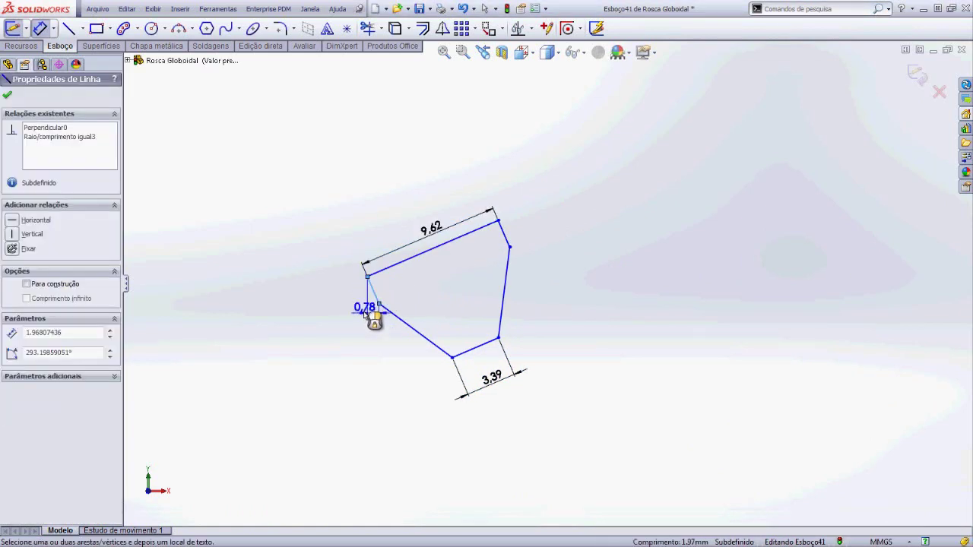
pyautogui.click(364, 310)
pyautogui.write('2')
pyautogui.press('Return')
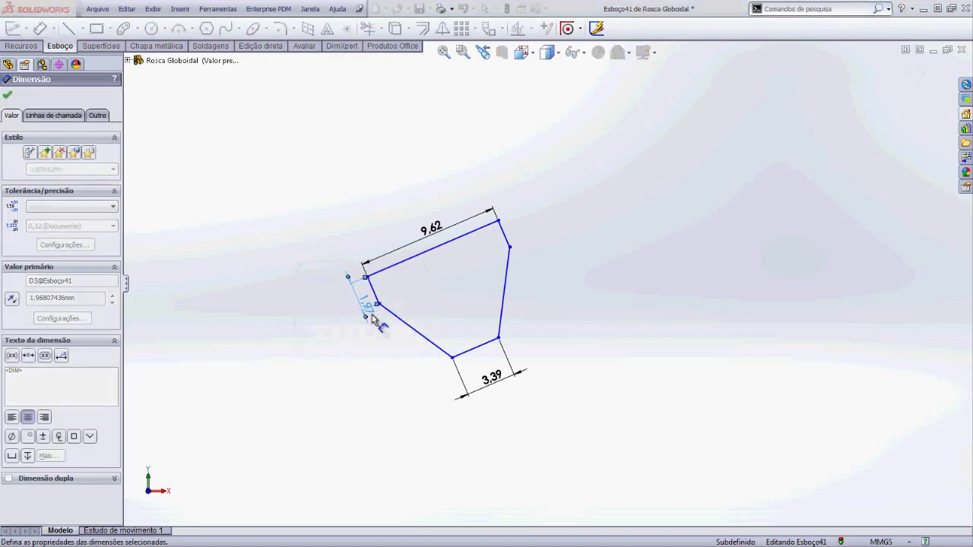
pyautogui.click(440, 319)
pyautogui.click(430, 341)
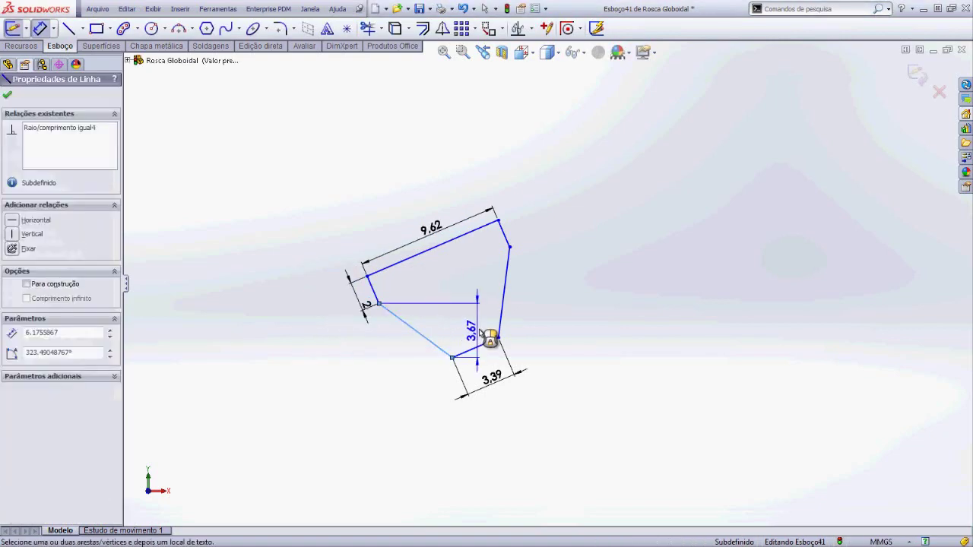
pyautogui.click(502, 326)
pyautogui.click(471, 324)
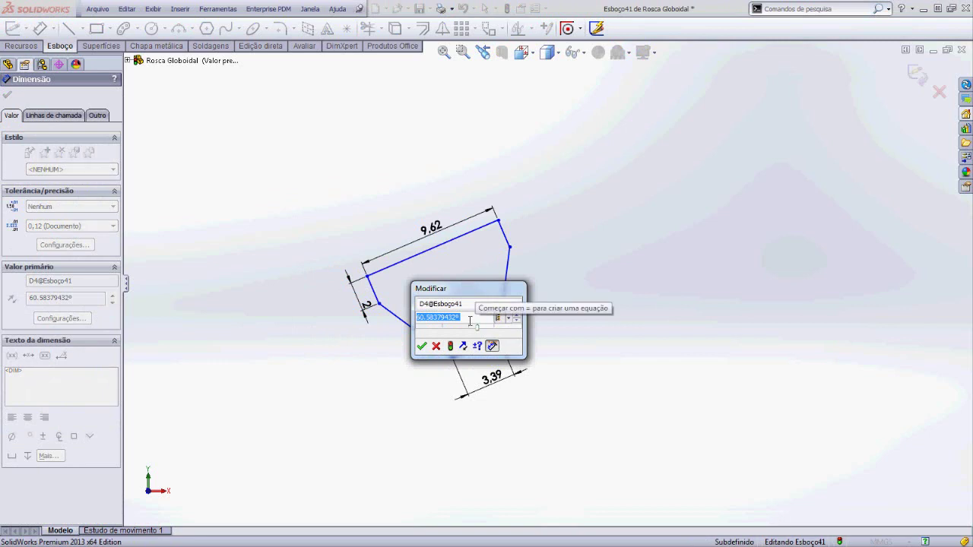
pyautogui.write('34.38')
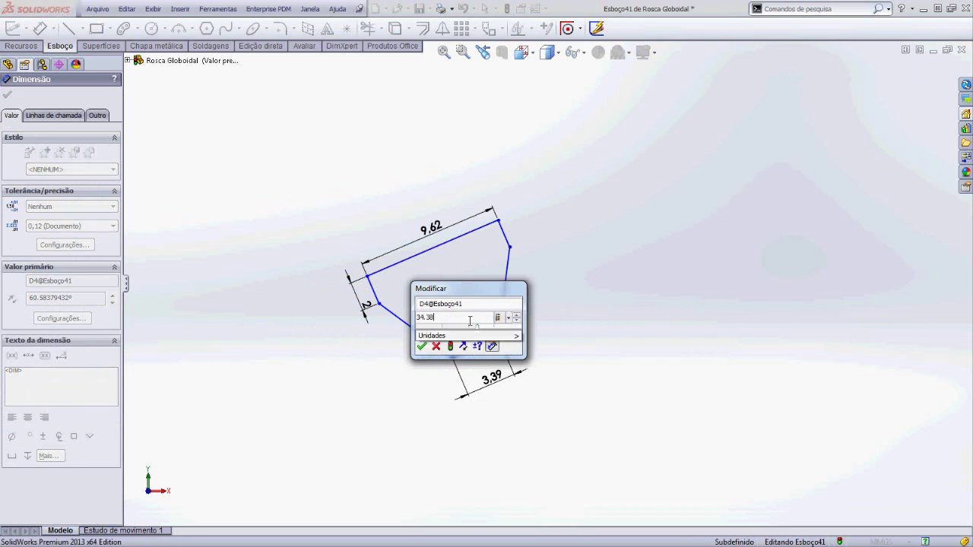
pyautogui.press('Return')
# Draw a line joining the profile's left and right corners.
pyautogui.press('s')
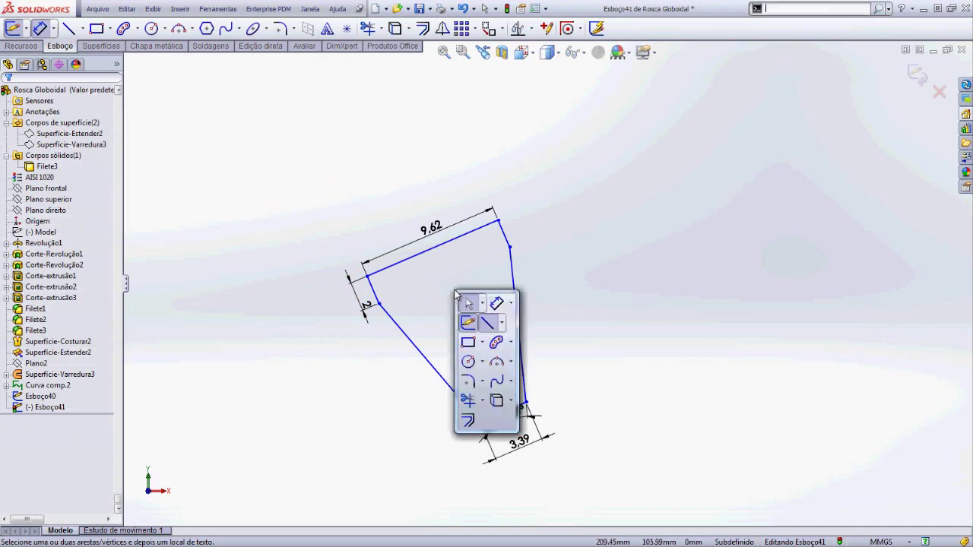
pyautogui.click(487, 323)
pyautogui.click(378, 302)
pyautogui.click(510, 247)
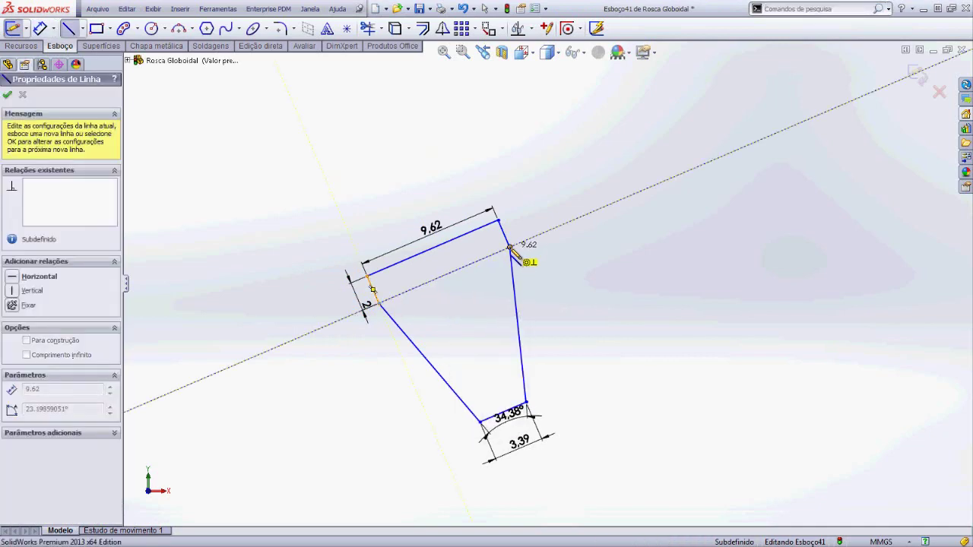
pyautogui.press('Escape')
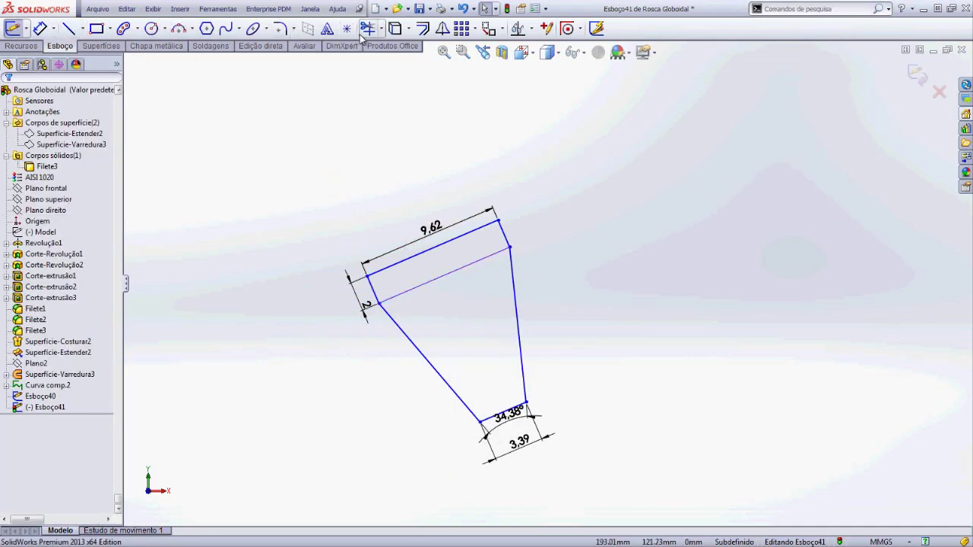
# Turn the trapezoid's midline into construction geometry.
pyautogui.click(444, 275)
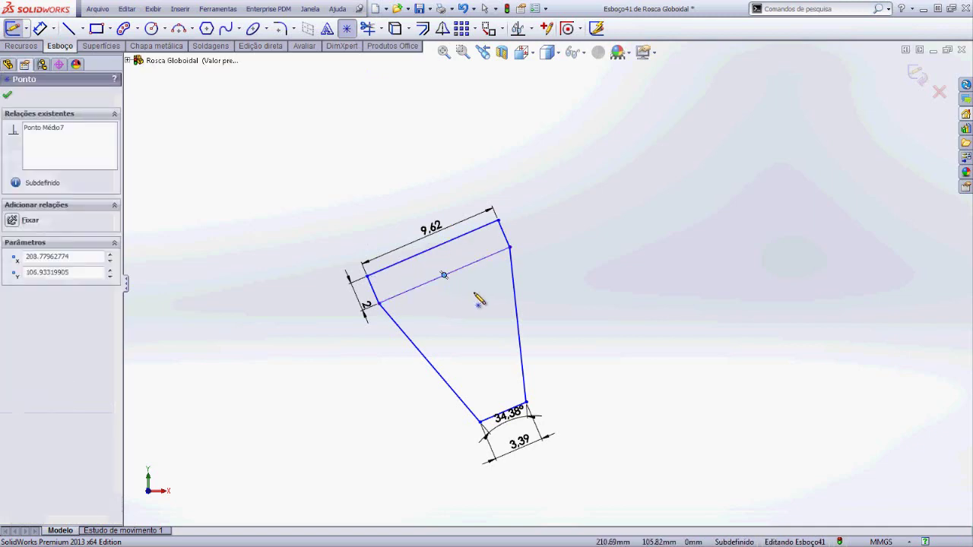
pyautogui.click(479, 296)
pyautogui.scroll(2, 502, 285)
pyautogui.click(500, 274)
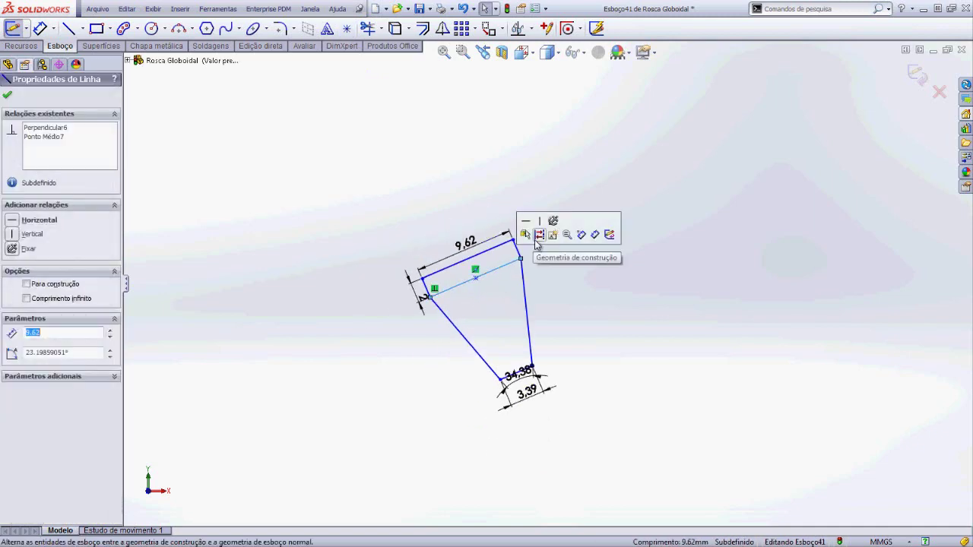
pyautogui.click(536, 238)
pyautogui.scroll(3, 599, 297)
pyautogui.scroll(-3, 554, 315)
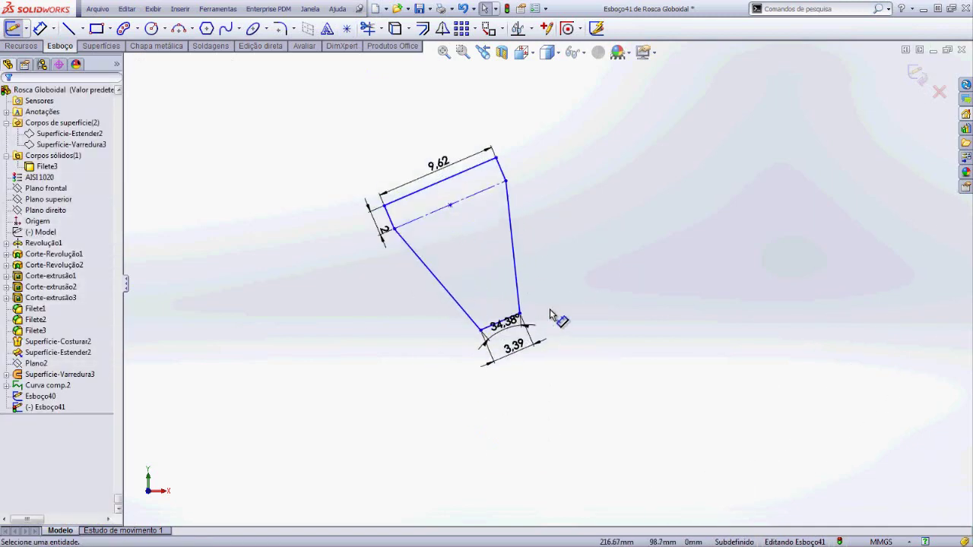
pyautogui.scroll(1, 623, 312)
pyautogui.scroll(3, 606, 314)
pyautogui.scroll(3, 563, 258)
pyautogui.scroll(-3, 516, 201)
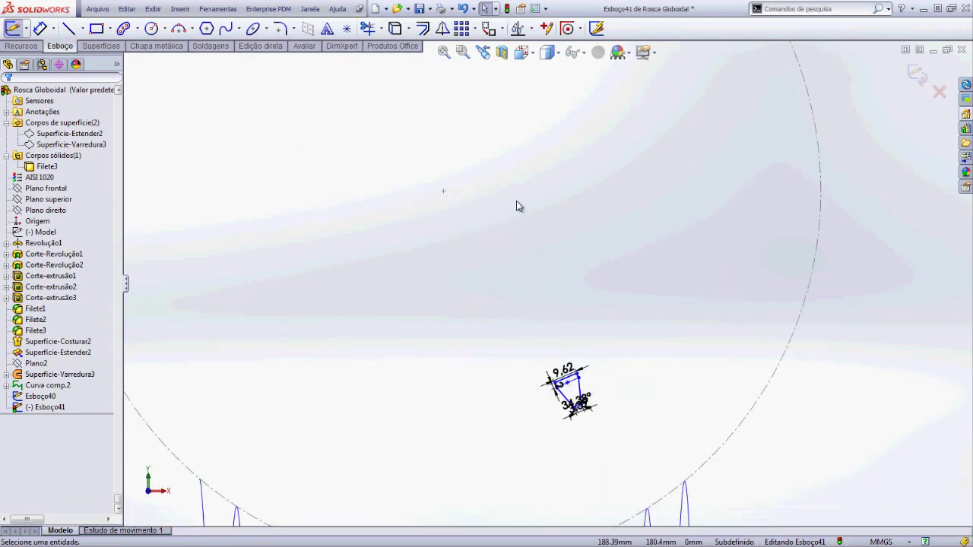
pyautogui.scroll(-1, 522, 228)
# Draw a long centerline from the profile upward past the worm.
pyautogui.press('s')
pyautogui.click(575, 292)
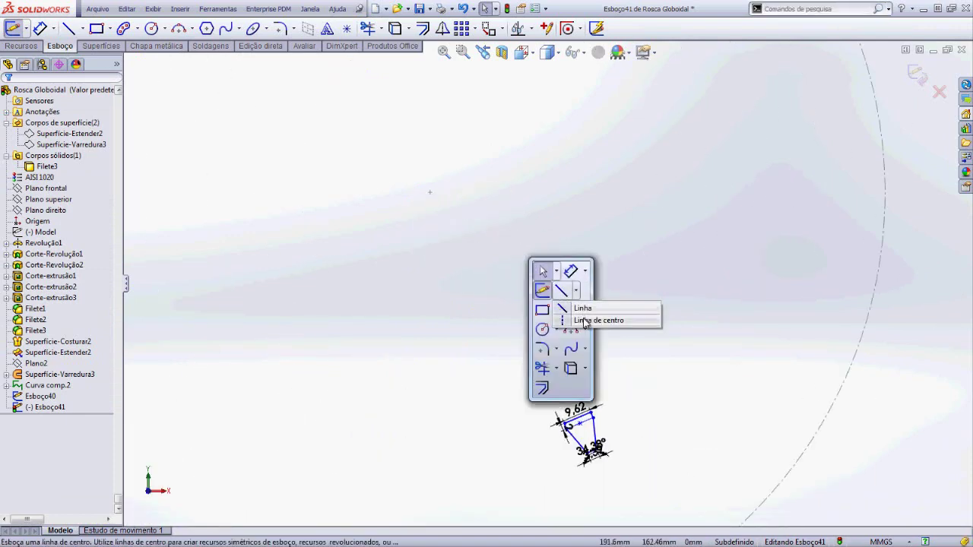
pyautogui.click(590, 320)
pyautogui.click(569, 410)
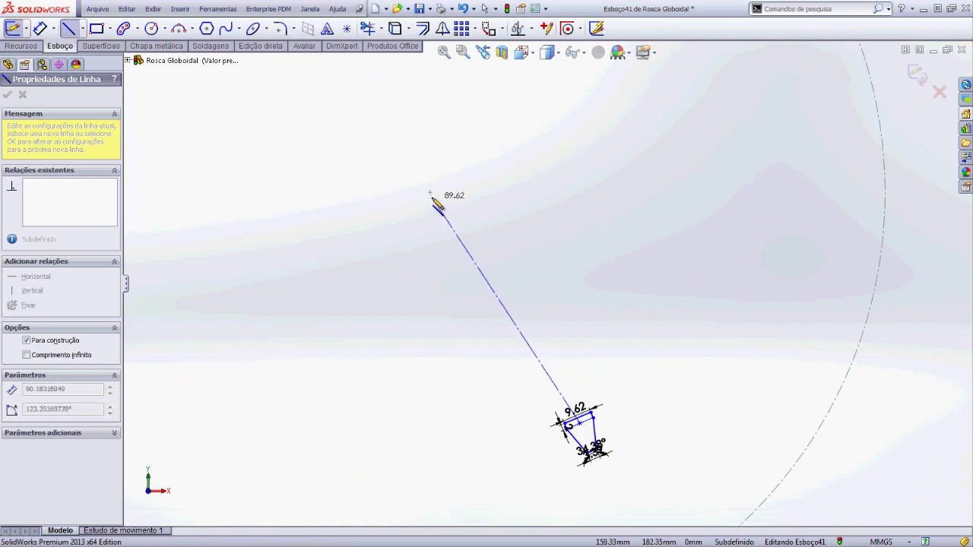
pyautogui.click(430, 192)
pyautogui.press('Escape')
# Make the centerline perpendicular to the 9.62 top edge.
pyautogui.scroll(-1, 562, 358)
pyautogui.scroll(-1, 569, 369)
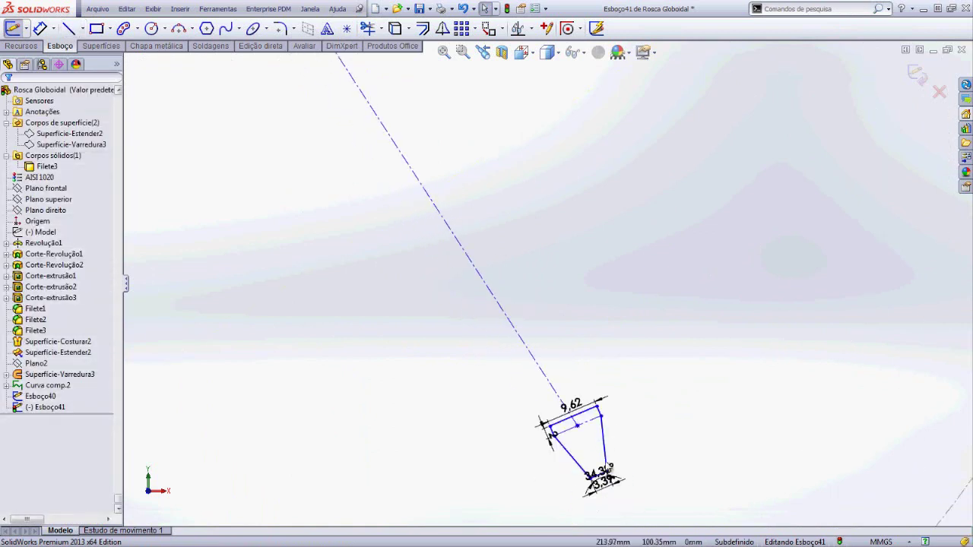
pyautogui.scroll(-1, 574, 380)
pyautogui.click(562, 356)
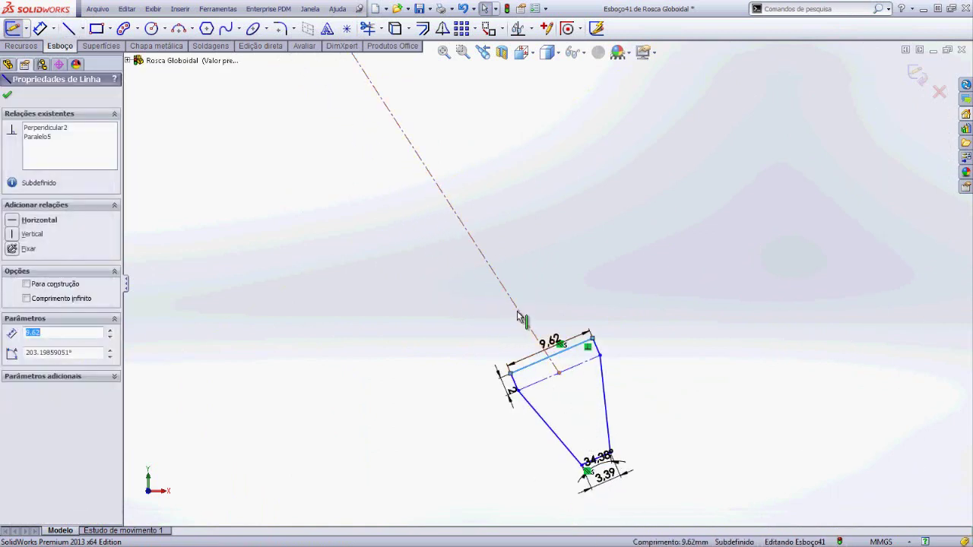
pyautogui.keyDown('ctrl'); pyautogui.click(517, 311); pyautogui.keyUp('ctrl')
pyautogui.click(602, 262)
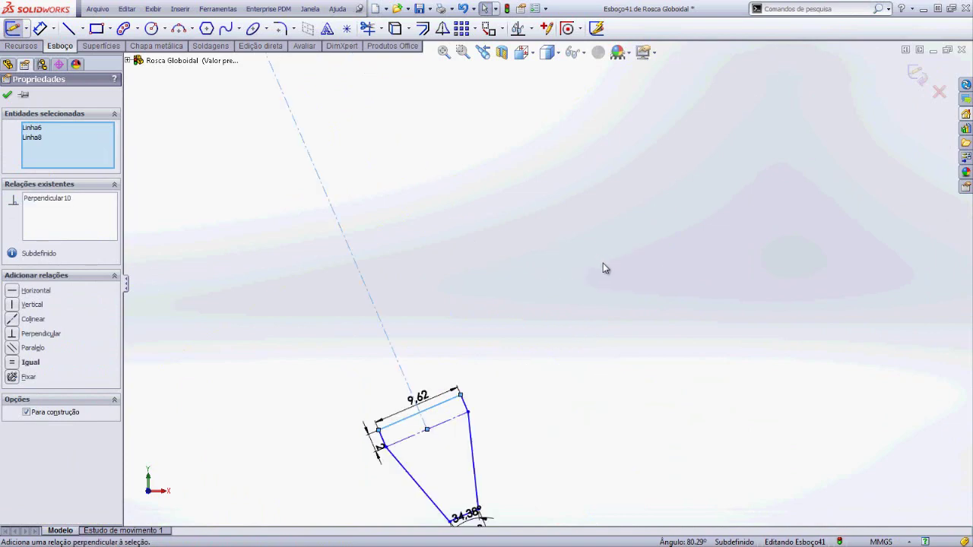
pyautogui.click(602, 263)
pyautogui.scroll(2, 542, 355)
pyautogui.scroll(-1, 575, 387)
# Pierce the trapezoid's midpoint onto the thread curve so Esboço41 becomes fully defined.
pyautogui.scroll(-1, 532, 429)
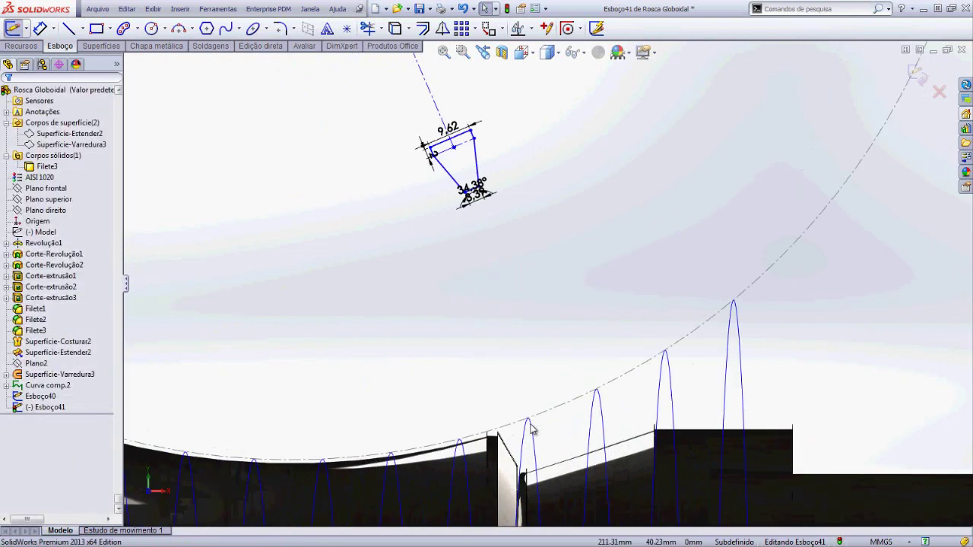
pyautogui.keyDown('ctrl'); pyautogui.moveTo(533, 430); pyautogui.dragTo(542, 405, button='middle'); pyautogui.keyUp('ctrl')
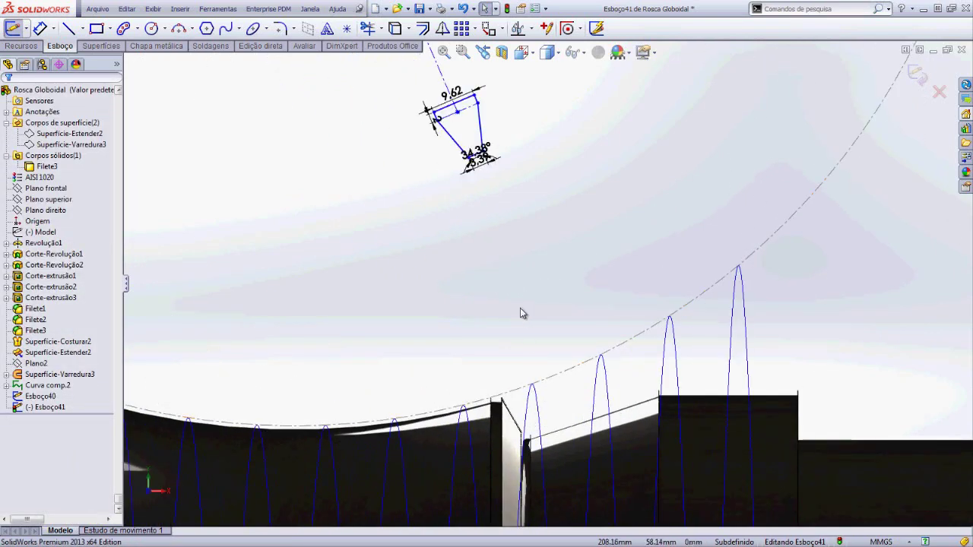
pyautogui.click(456, 114)
pyautogui.keyDown('ctrl'); pyautogui.click(536, 402); pyautogui.keyUp('ctrl')
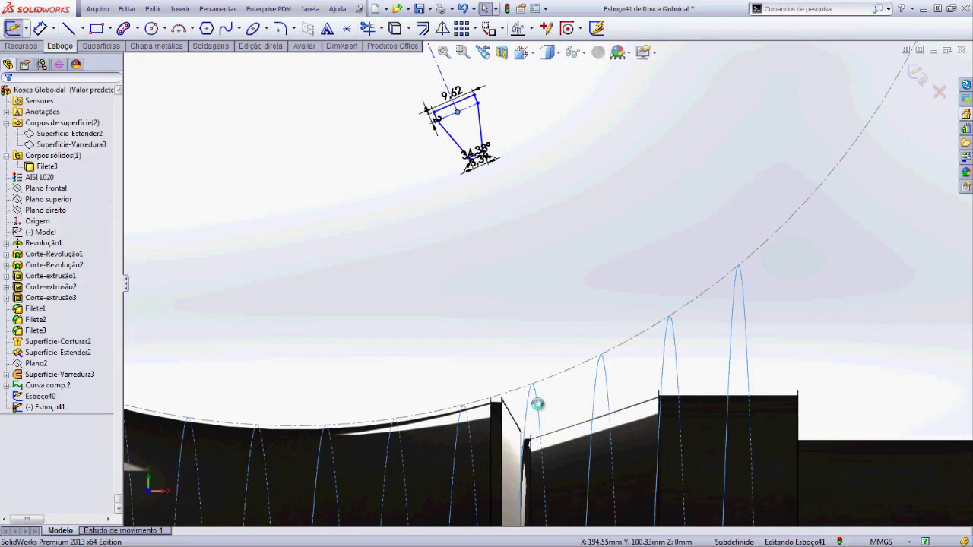
pyautogui.click(584, 352)
pyautogui.click(570, 305)
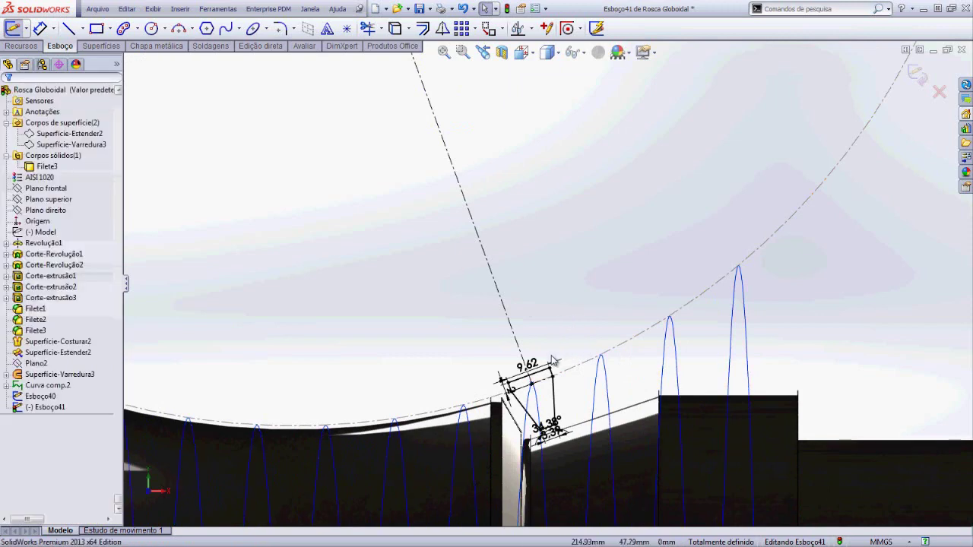
# Box-select all entities of the trapezoid profile sketch.
pyautogui.scroll(-3, 540, 428)
pyautogui.scroll(-1, 539, 428)
pyautogui.scroll(-2, 584, 386)
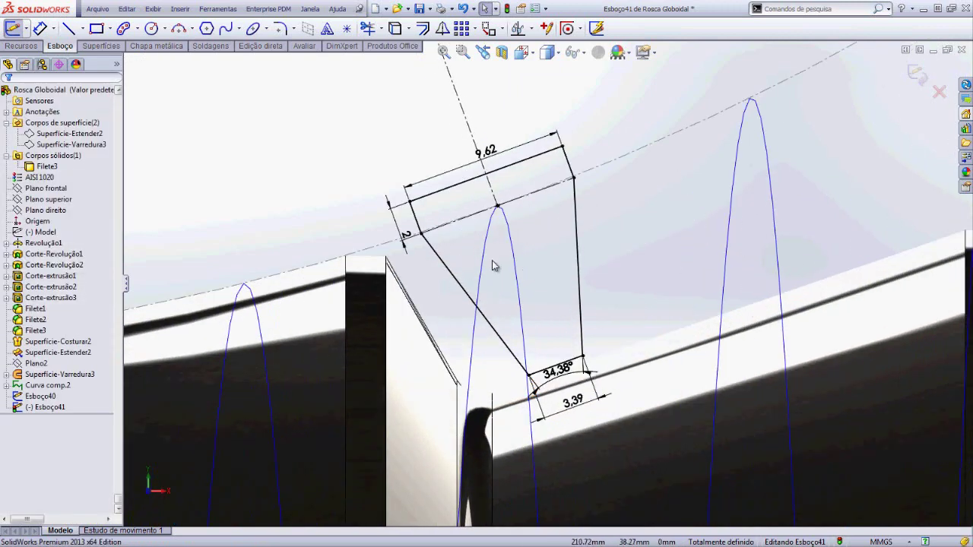
pyautogui.scroll(3, 502, 292)
pyautogui.scroll(3, 502, 292)
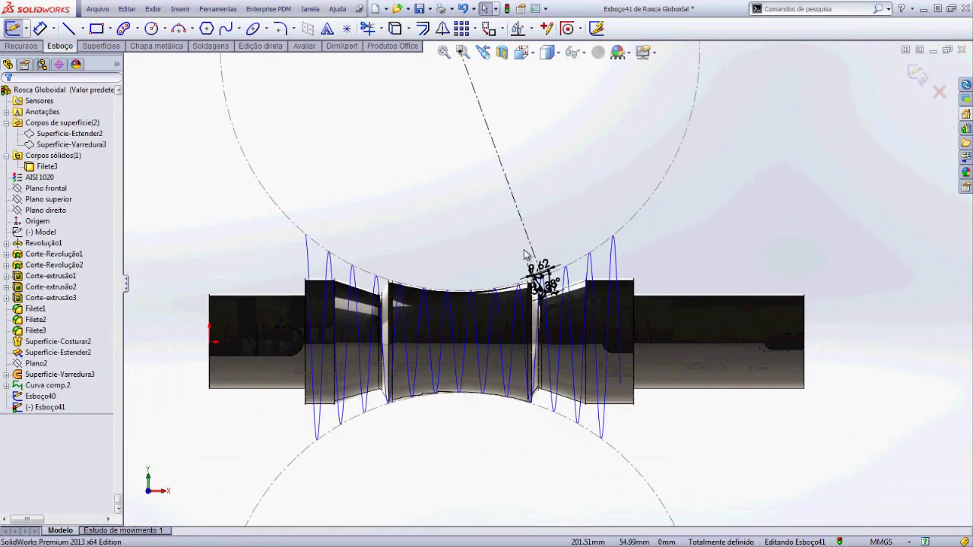
pyautogui.scroll(2, 546, 287)
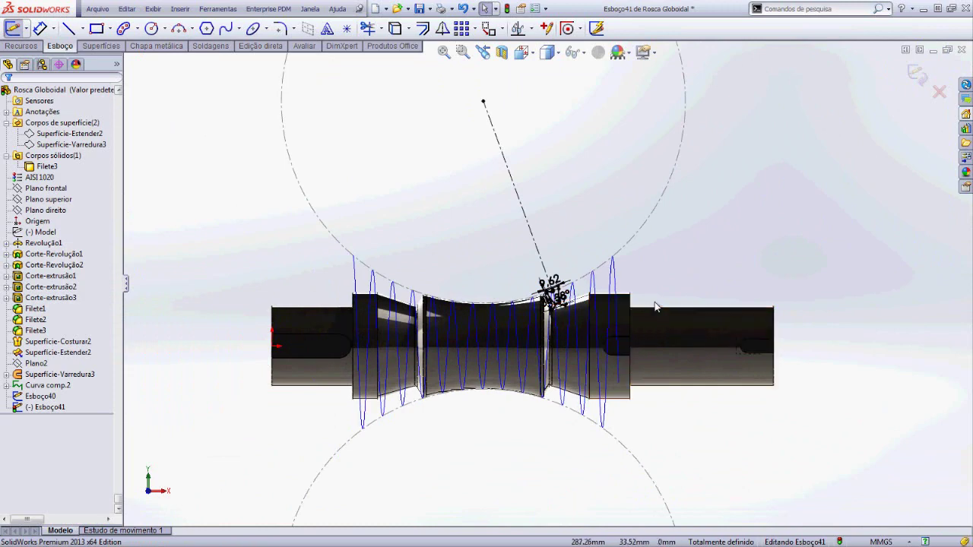
pyautogui.moveTo(655, 306); pyautogui.dragTo(415, 81)
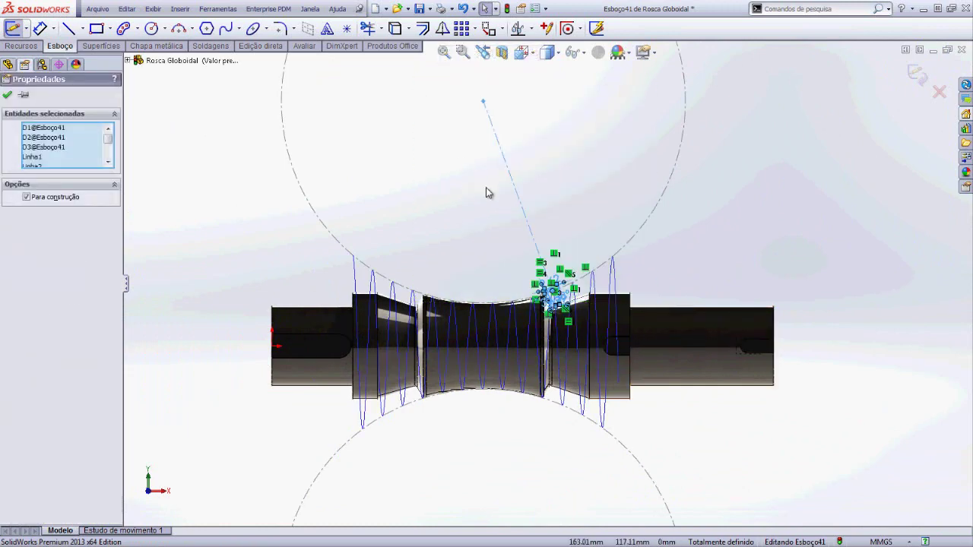
# Copy the selected trapezoid profile and construction lines, then zoom to fit the model.
pyautogui.click(152, 8)
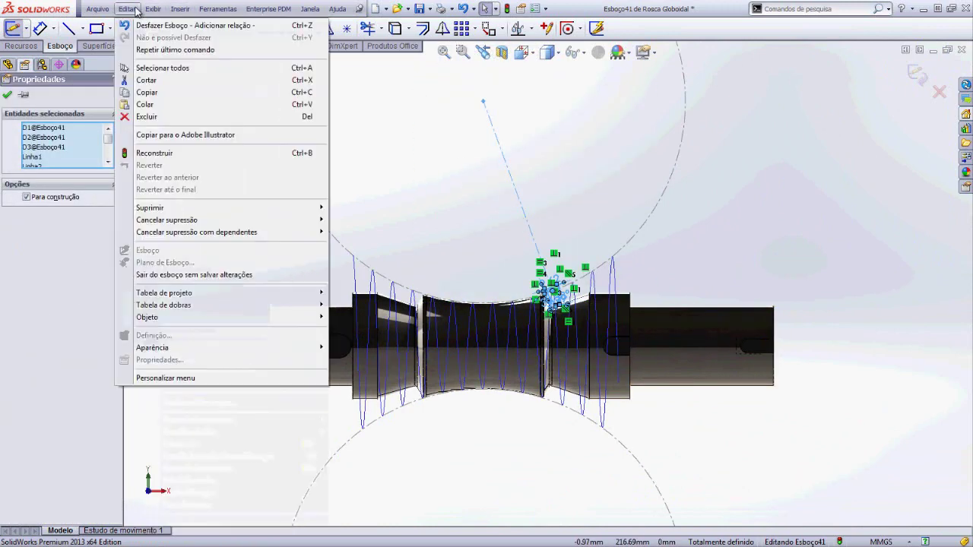
pyautogui.click(150, 97)
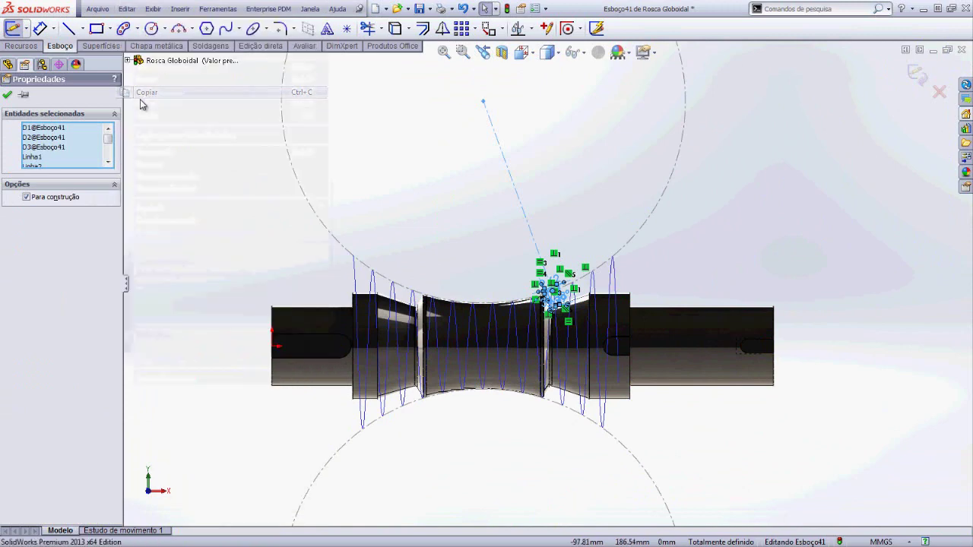
pyautogui.click(408, 159)
pyautogui.press('f')
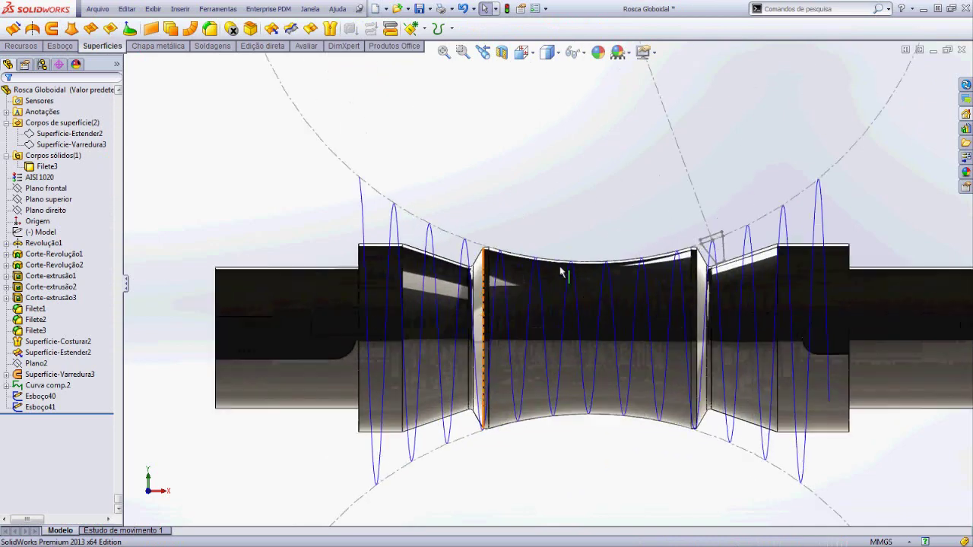
# Hide the Filete3 body and start a new sketch on Plano frontal.
pyautogui.rightClick(38, 166)
pyautogui.click(34, 144)
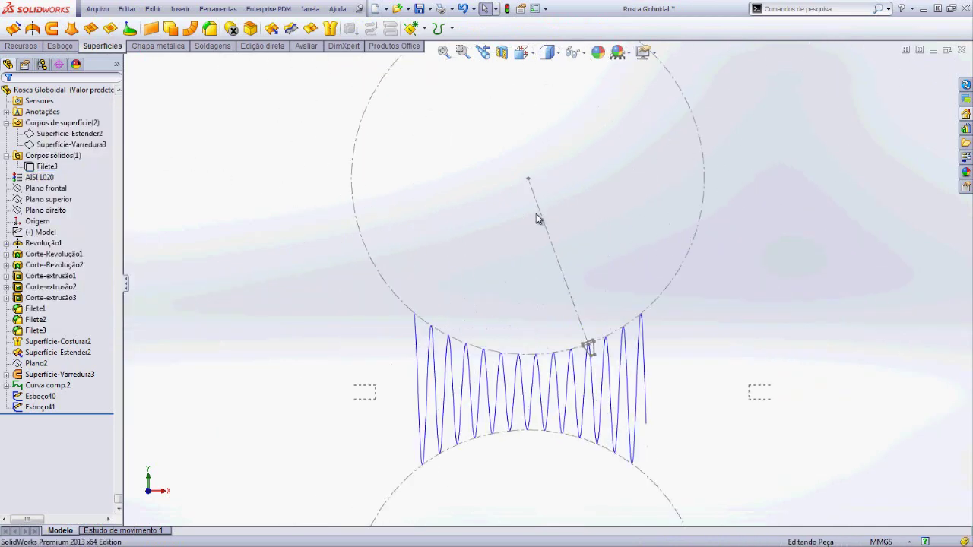
pyautogui.scroll(-2, 566, 285)
pyautogui.click(42, 188)
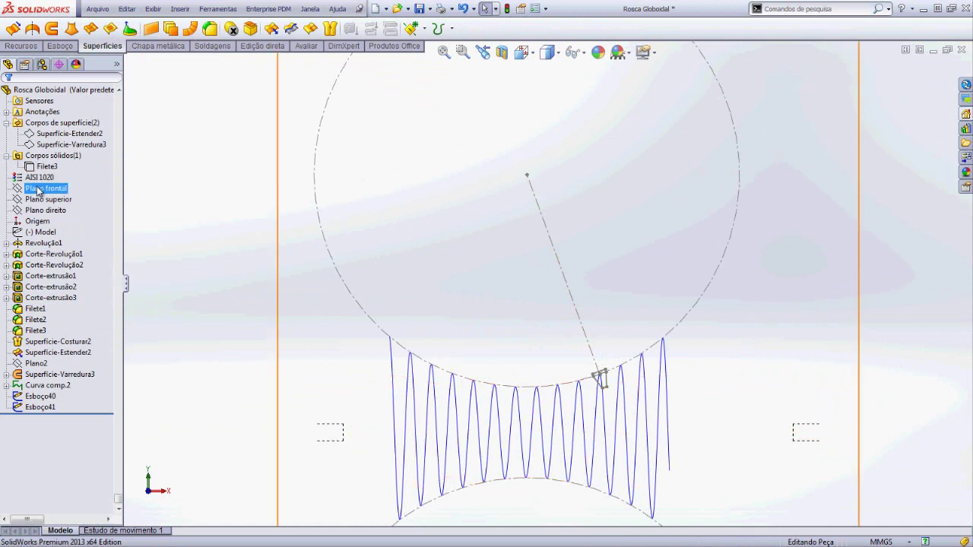
pyautogui.click(55, 170)
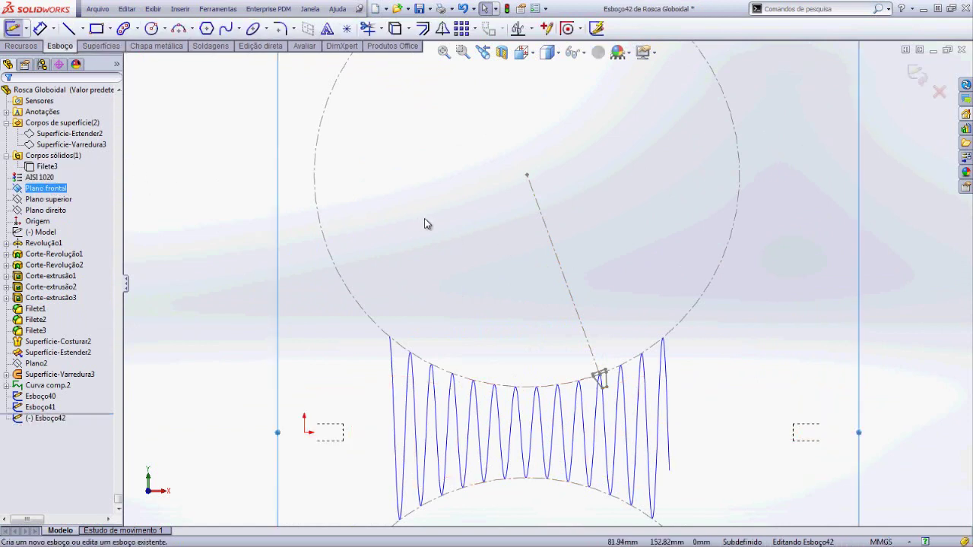
# Paste the trapezoid profile copy and pierce its midpoint onto the thread curve.
pyautogui.click(127, 9)
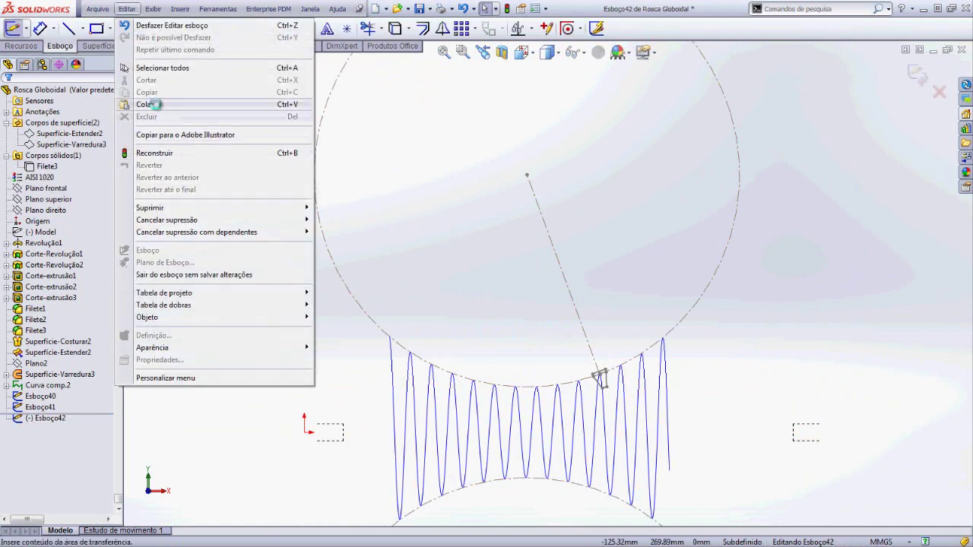
pyautogui.click(415, 208)
pyautogui.scroll(2, 415, 208)
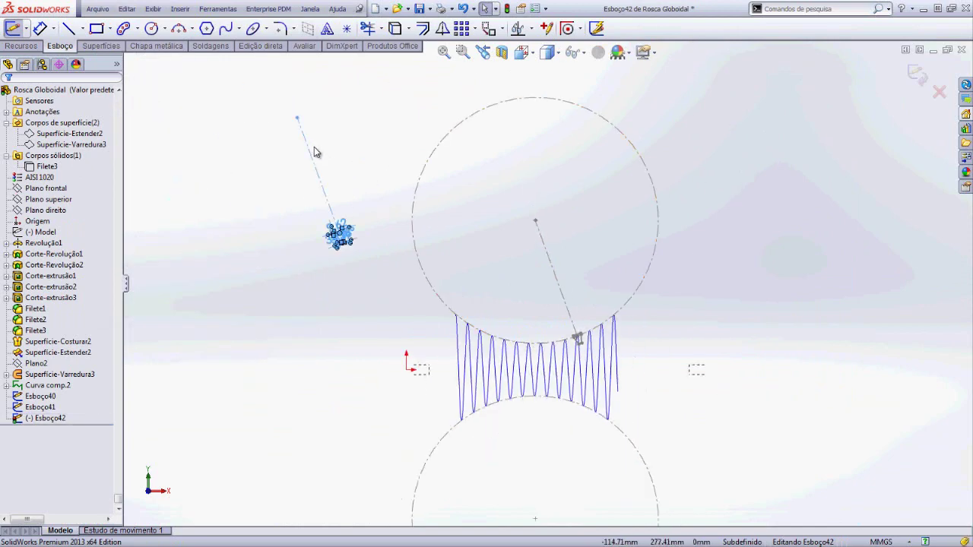
pyautogui.scroll(-5, 326, 224)
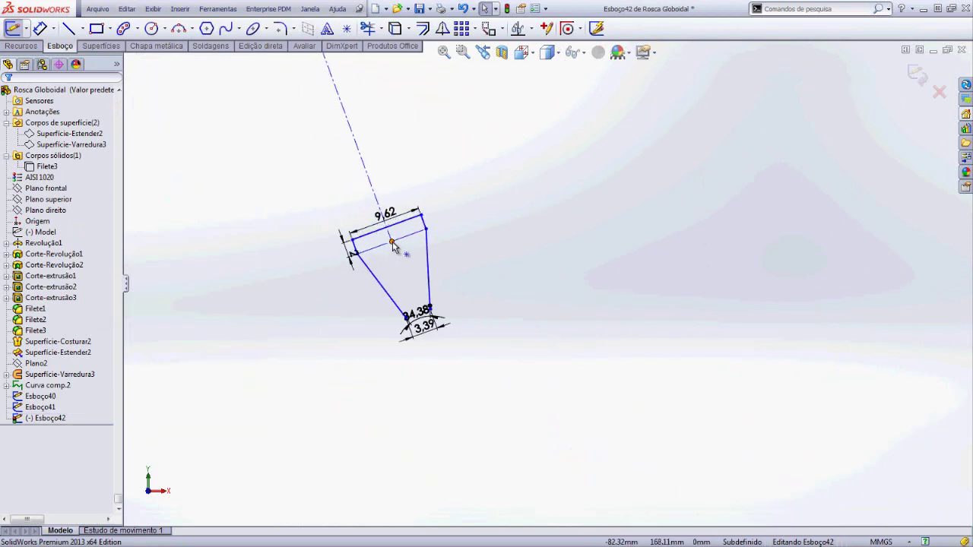
pyautogui.click(392, 243)
pyautogui.scroll(3, 442, 257)
pyautogui.scroll(-2, 834, 419)
pyautogui.scroll(-3, 852, 426)
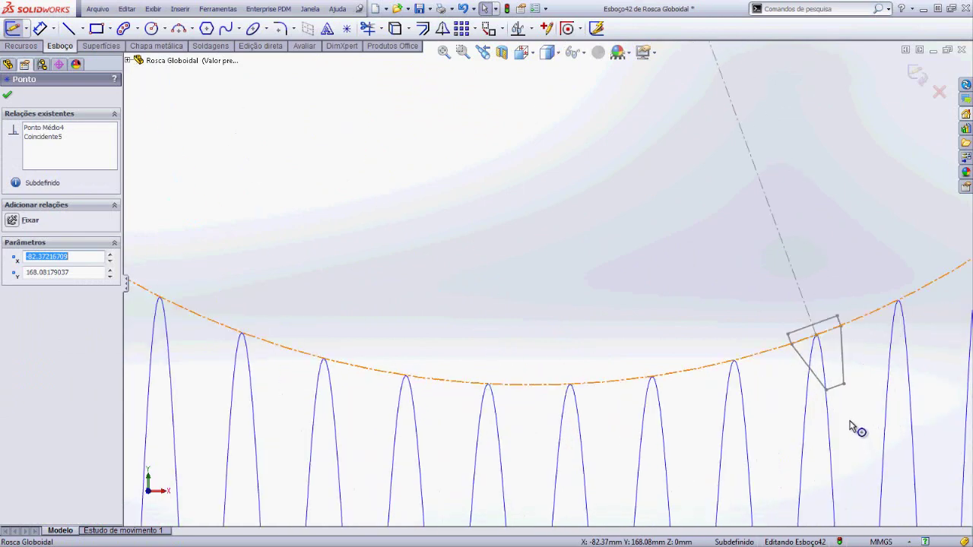
pyautogui.keyDown('ctrl'); pyautogui.click(745, 376); pyautogui.keyUp('ctrl')
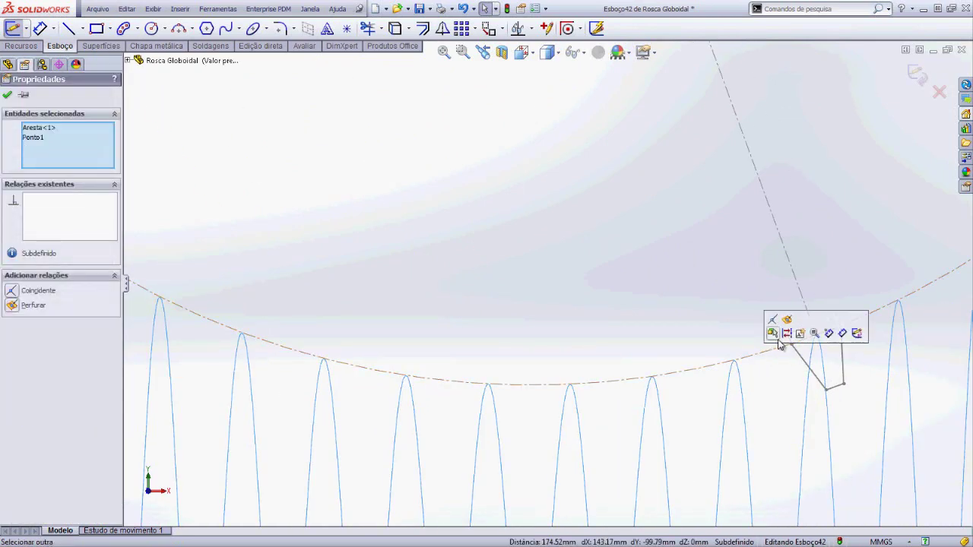
pyautogui.click(773, 335)
# Drag the centerline's top endpoint onto the circle centre.
pyautogui.scroll(2, 513, 191)
pyautogui.click(511, 185)
pyautogui.scroll(2, 527, 159)
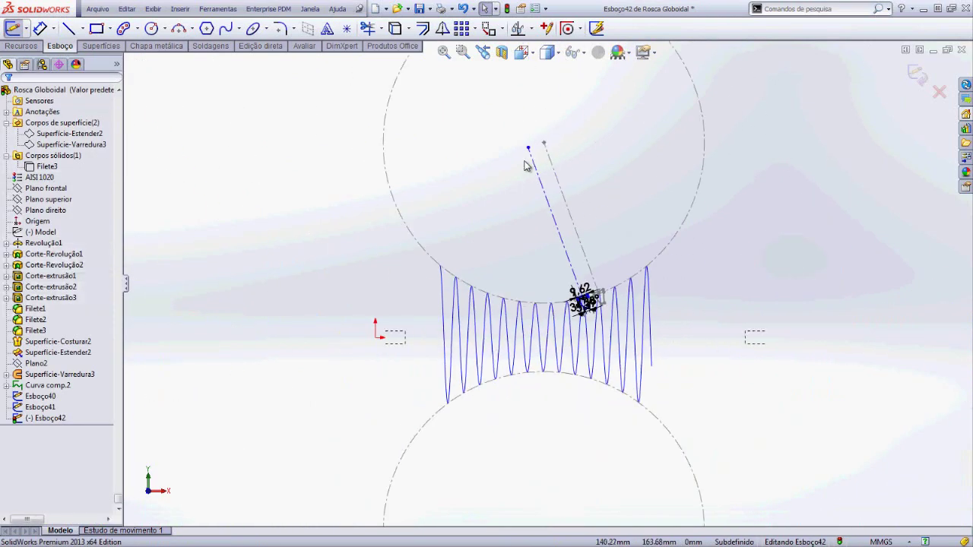
pyautogui.scroll(-3, 542, 178)
pyautogui.click(539, 165)
pyautogui.moveTo(538, 165); pyautogui.dragTo(571, 156)
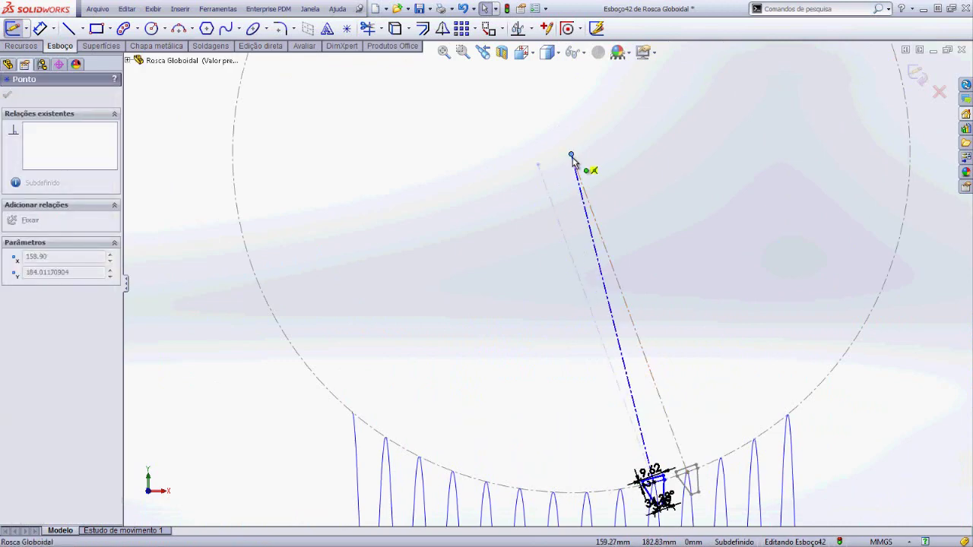
pyautogui.click(528, 205)
pyautogui.scroll(2, 547, 244)
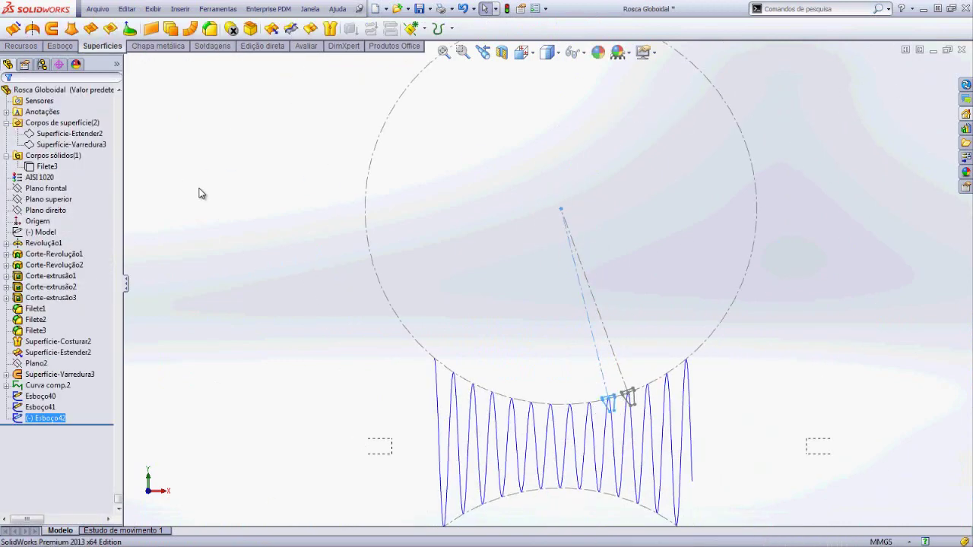
# Start sketch Esboço43 on Plano frontal and paste the trapezoid profile.
pyautogui.click(46, 187)
pyautogui.click(33, 171)
pyautogui.click(524, 310)
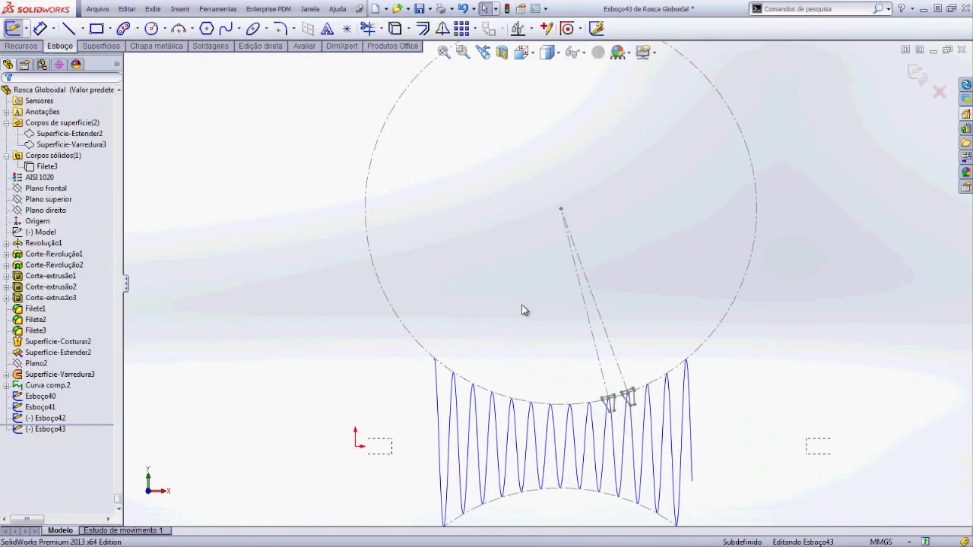
pyautogui.hotkey('ctrl', 'v')
# Pierce the profile point onto the thread curve and join the radial line's end to the apex.
pyautogui.scroll(-5, 569, 390)
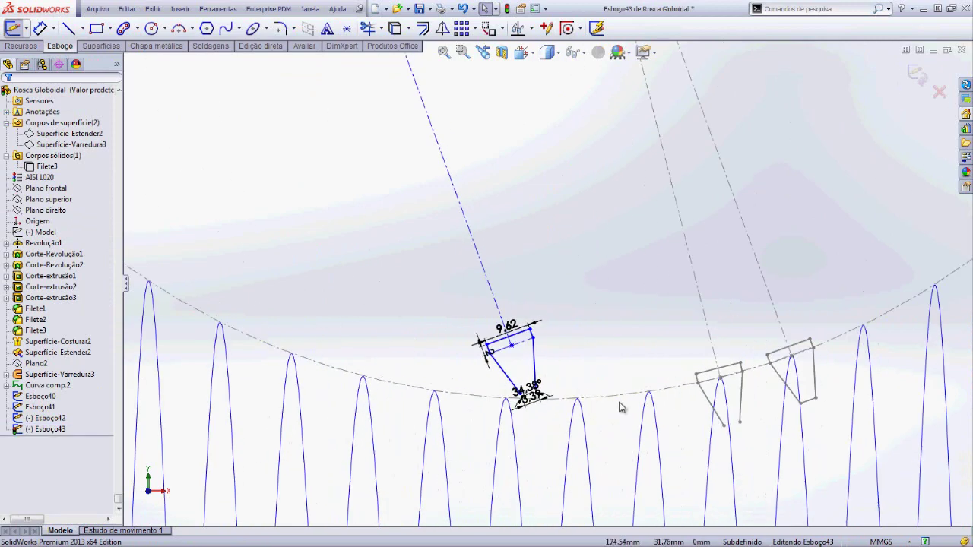
pyautogui.click(514, 348)
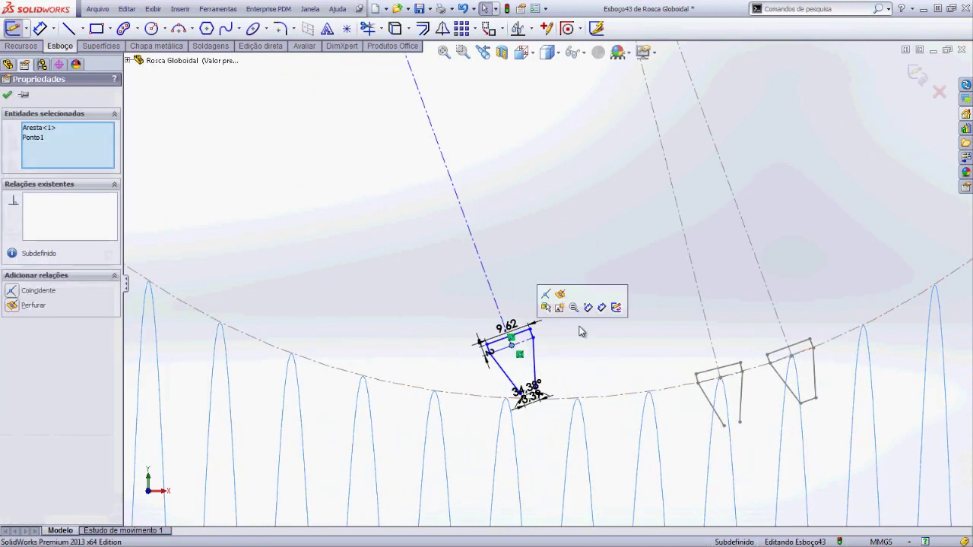
pyautogui.scroll(2, 590, 301)
pyautogui.scroll(2, 598, 305)
pyautogui.press('Escape')
pyautogui.scroll(3, 598, 304)
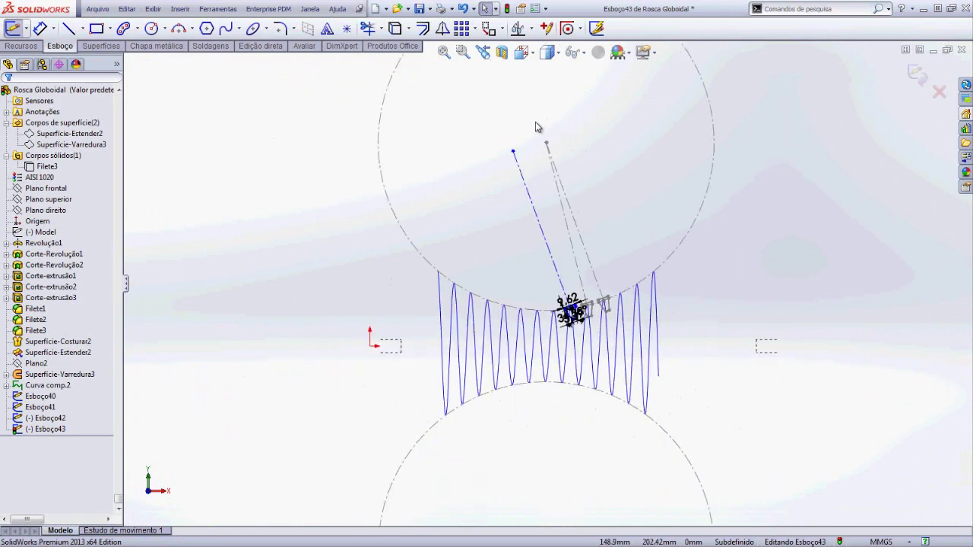
pyautogui.scroll(-3, 501, 200)
pyautogui.moveTo(495, 220); pyautogui.dragTo(565, 202)
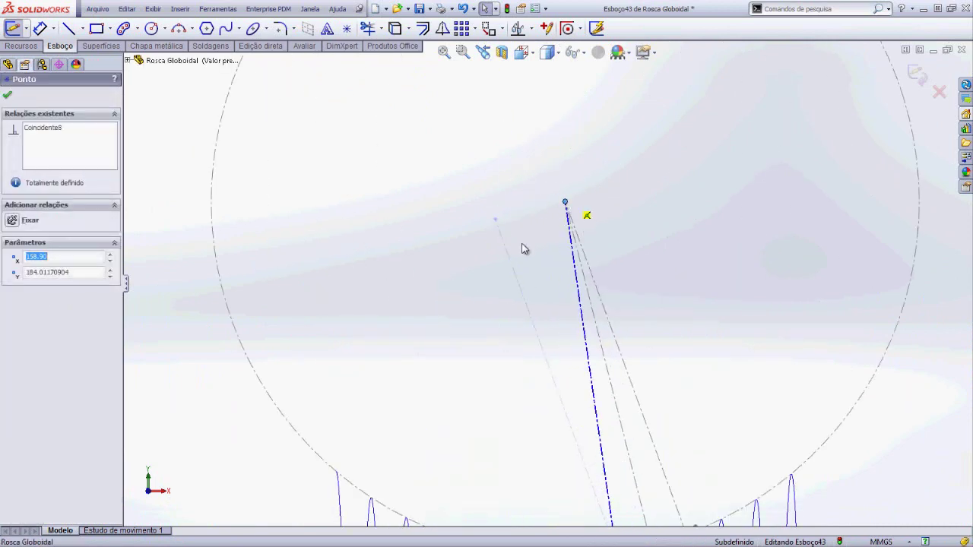
pyautogui.scroll(3, 547, 285)
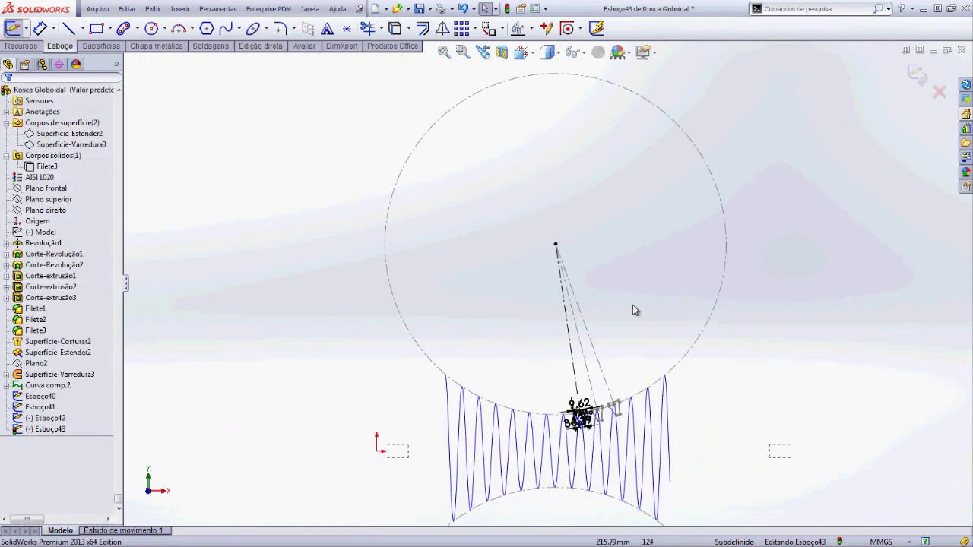
# Start sketch Esboço44 on Plano frontal and paste another trapezoid copy.
pyautogui.click(46, 188)
pyautogui.click(76, 168)
pyautogui.hotkey('ctrl', 'v')
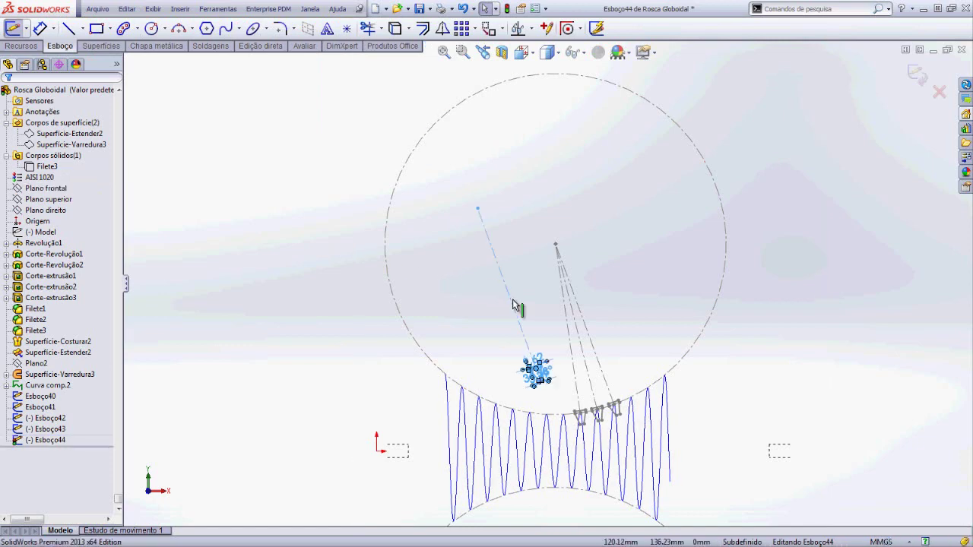
pyautogui.scroll(-6, 600, 426)
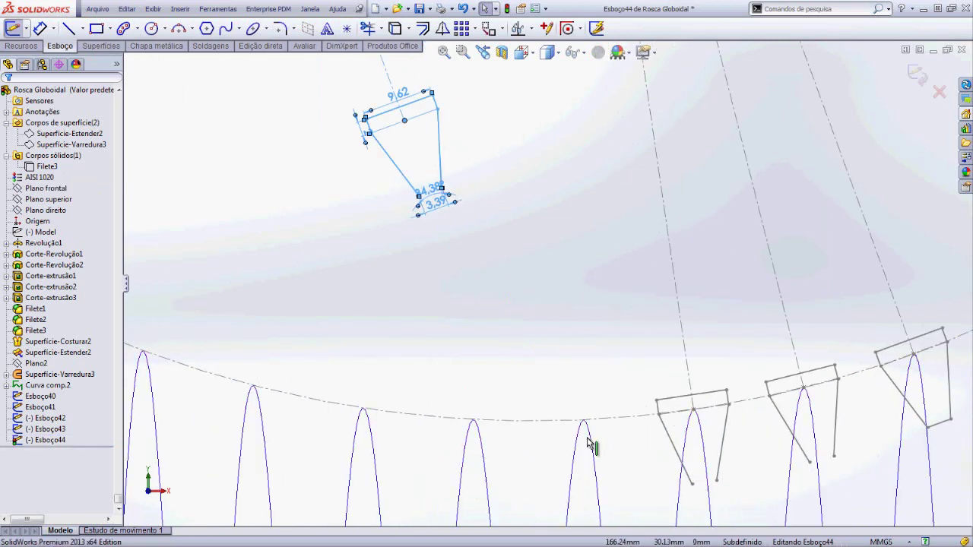
pyautogui.click(578, 420)
# Pierce the profile point onto the thread curve and snap the radial line's end onto the apex.
pyautogui.click(406, 124)
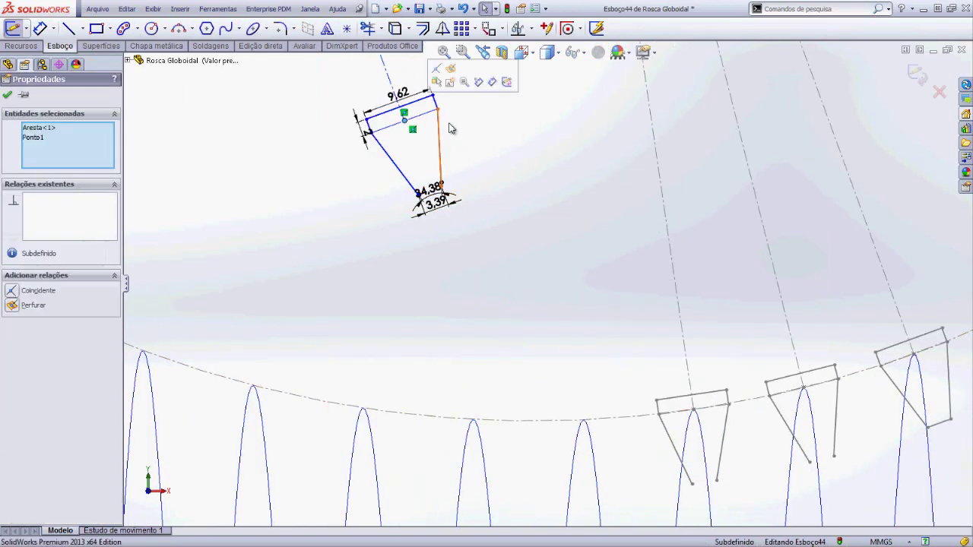
pyautogui.click(449, 74)
pyautogui.click(567, 189)
pyautogui.press('f')
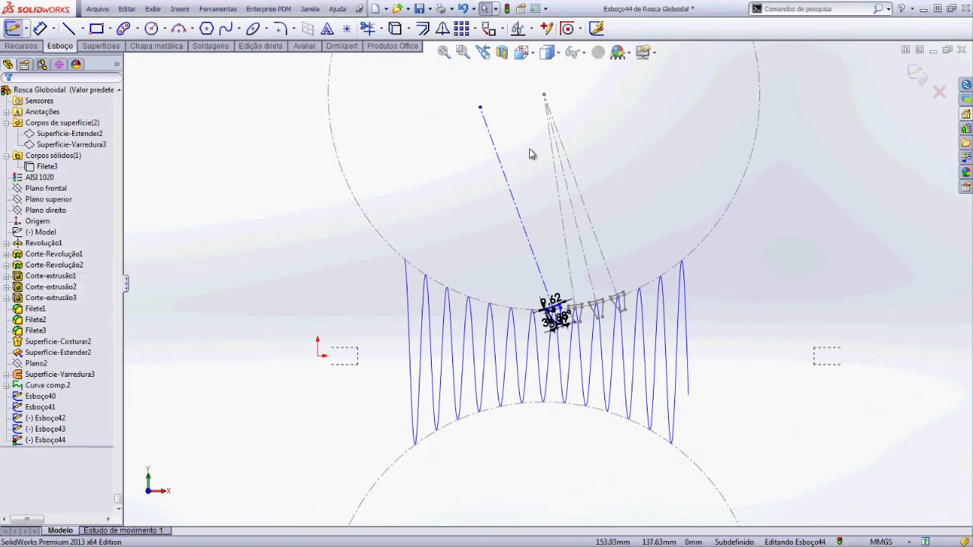
pyautogui.scroll(-5, 449, 132)
pyautogui.moveTo(402, 120); pyautogui.dragTo(597, 82)
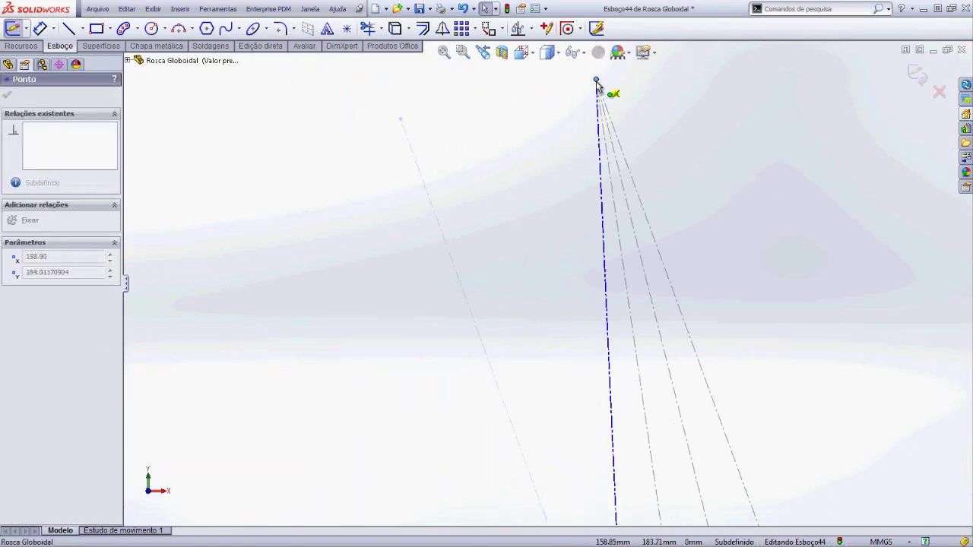
pyautogui.press('Escape')
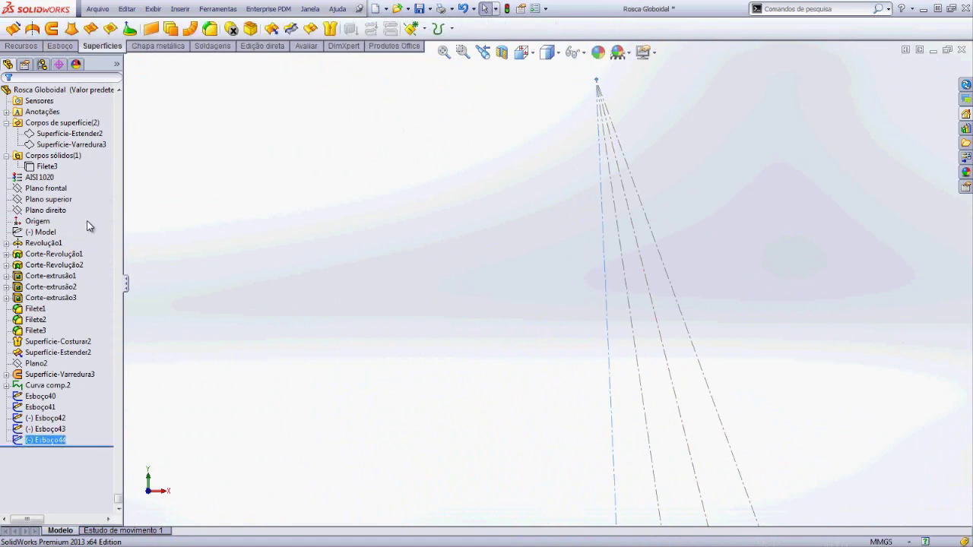
# Start sketch Esboço45 on Plano frontal and paste a fifth trapezoid copy.
pyautogui.click(63, 170)
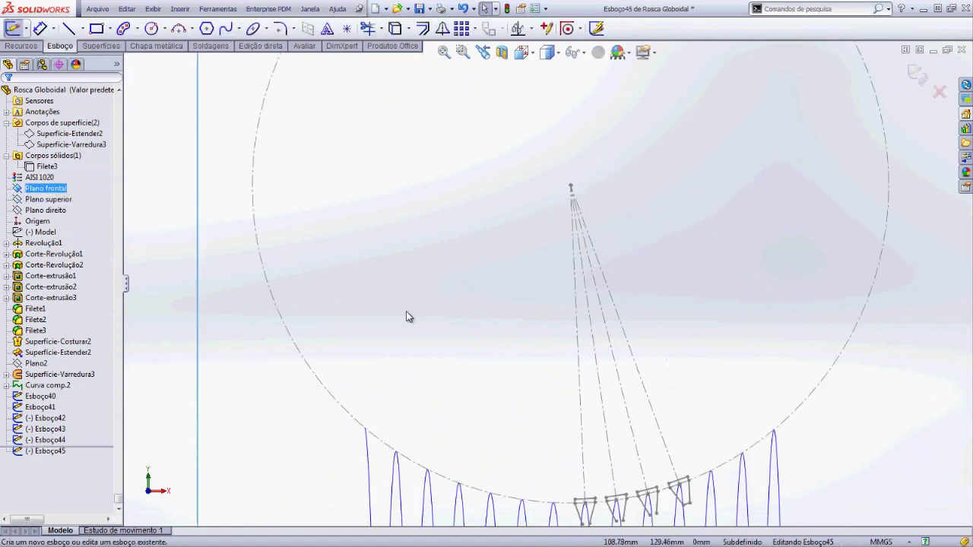
pyautogui.hotkey('ctrl', 'v')
pyautogui.scroll(-2, 539, 354)
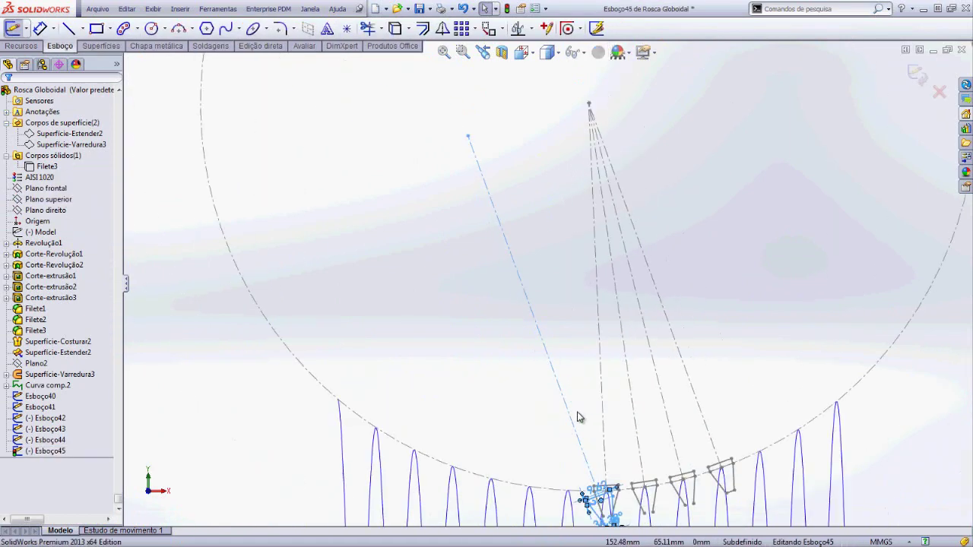
pyautogui.scroll(-3, 580, 418)
pyautogui.scroll(-3, 560, 370)
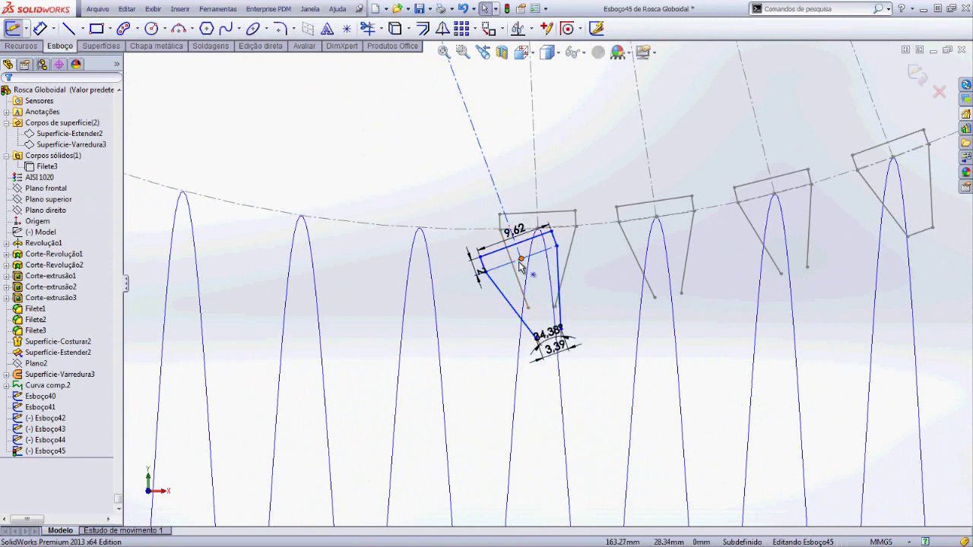
# Pierce the pasted profile's point onto the thread curve.
pyautogui.click(520, 259)
pyautogui.keyDown('ctrl'); pyautogui.click(427, 249); pyautogui.keyUp('ctrl')
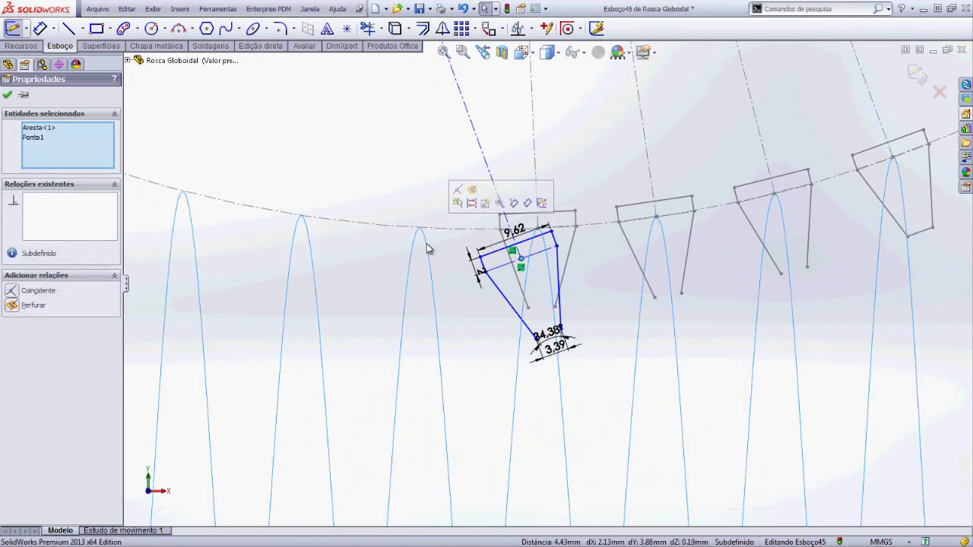
pyautogui.click(471, 189)
pyautogui.scroll(2, 454, 221)
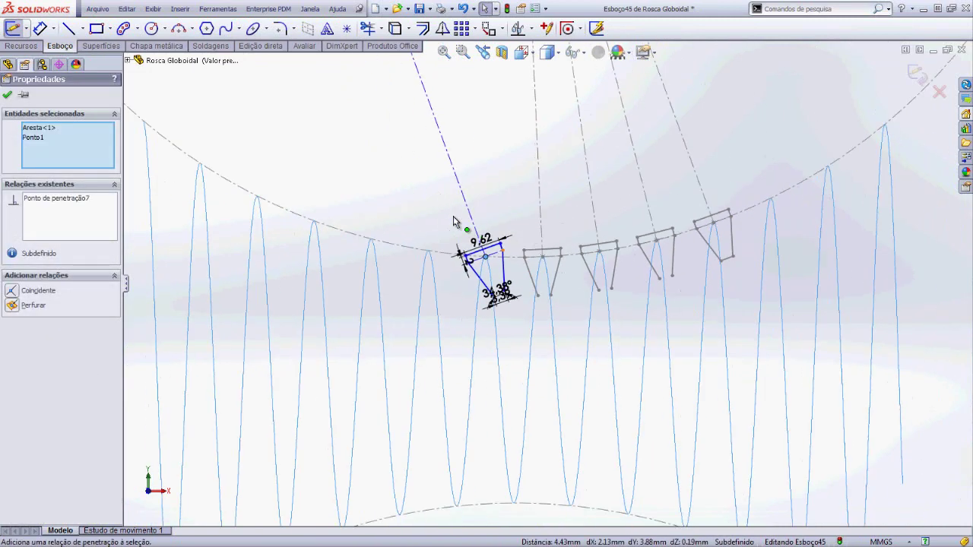
pyautogui.scroll(3, 504, 117)
pyautogui.scroll(-3, 506, 132)
pyautogui.scroll(-3, 449, 199)
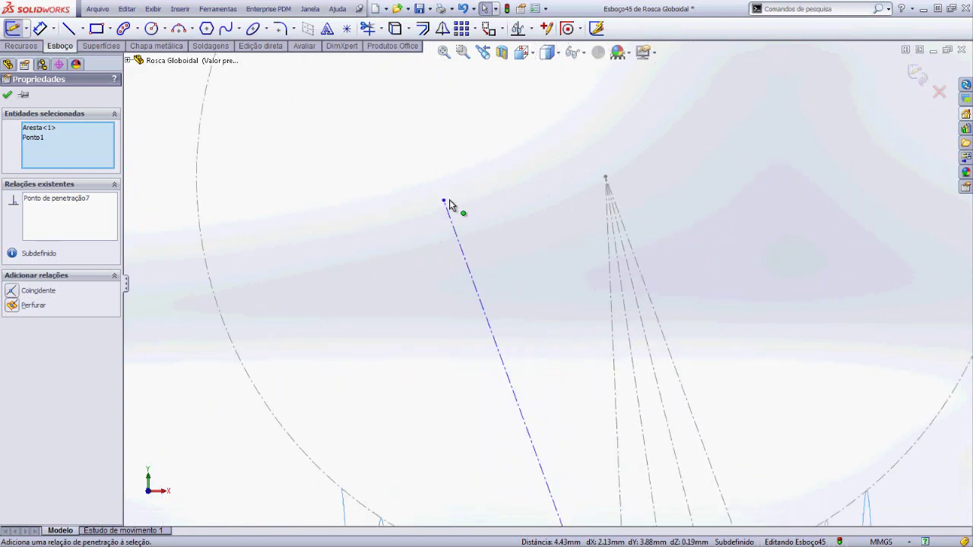
# Snap the radial line's top endpoint onto the common apex.
pyautogui.moveTo(445, 203); pyautogui.dragTo(608, 178)
pyautogui.click(535, 213)
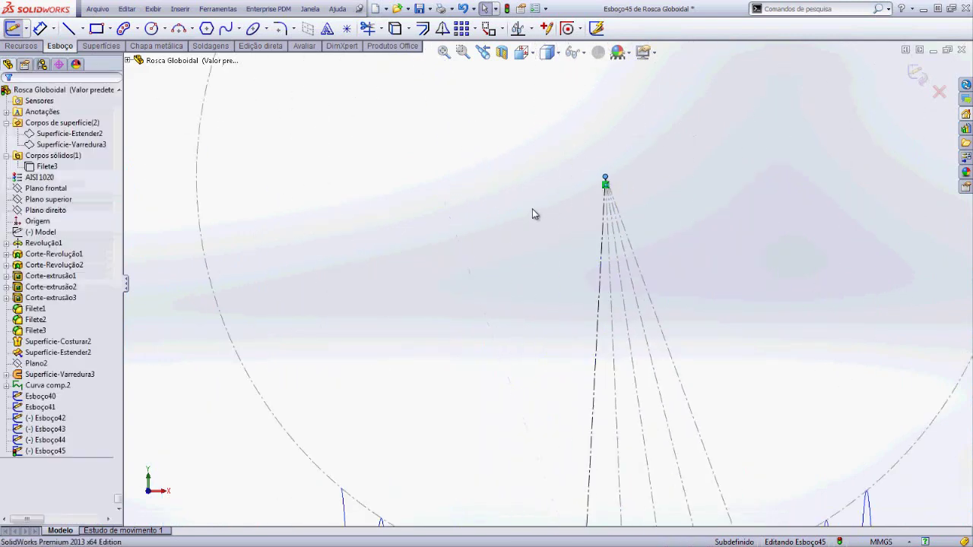
pyautogui.scroll(3, 664, 453)
pyautogui.scroll(-5, 664, 452)
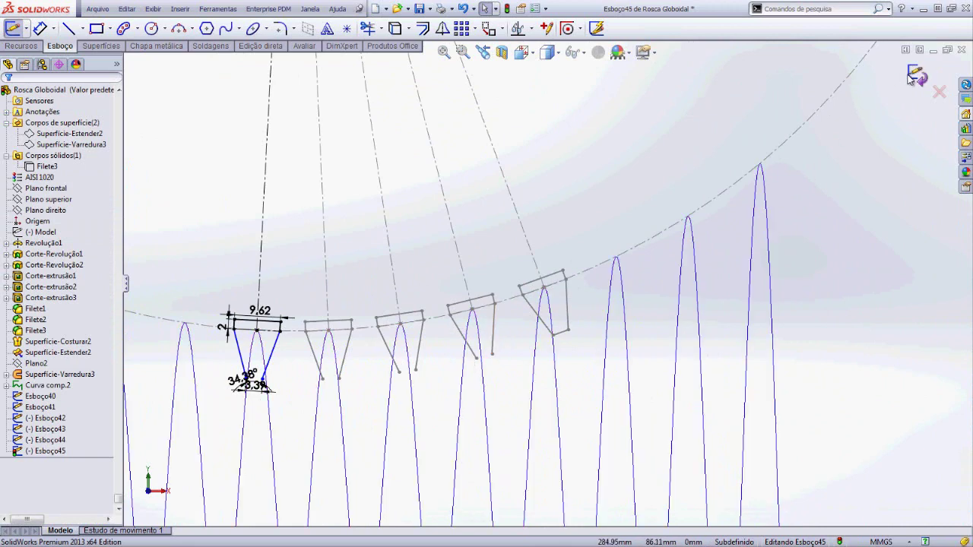
pyautogui.scroll(-3, 555, 326)
pyautogui.scroll(-2, 555, 326)
# Edit Esboço42 and draw a bottom line closing its trapezoid profile.
pyautogui.doubleClick(401, 338)
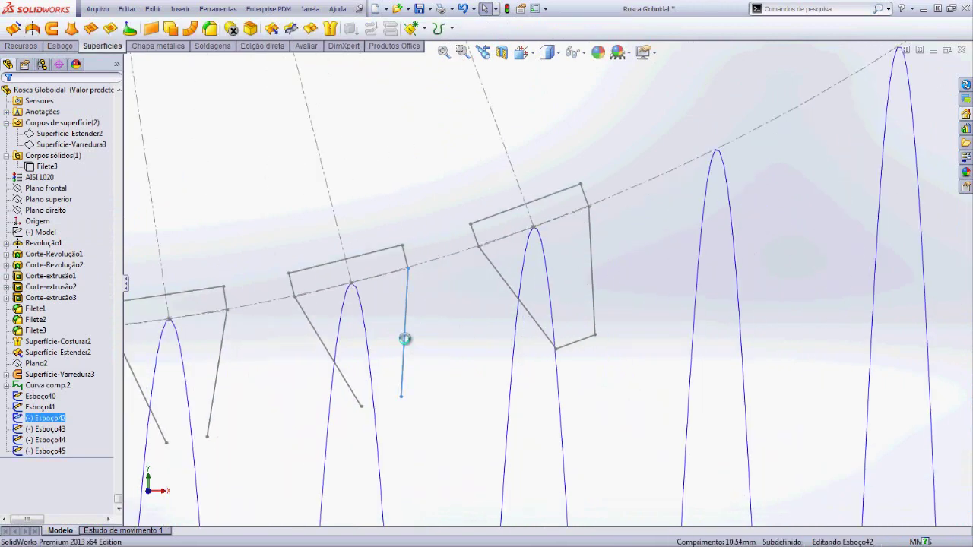
pyautogui.scroll(-3, 369, 407)
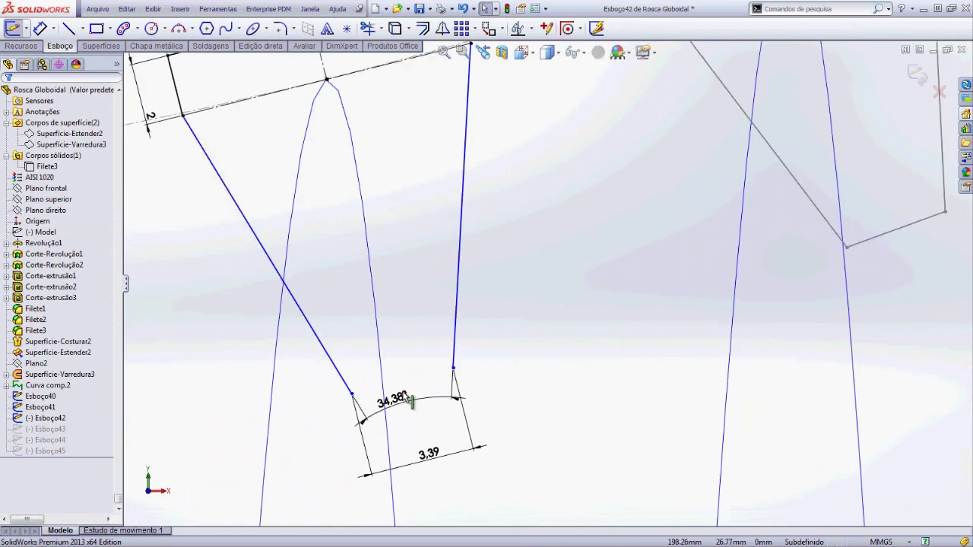
pyautogui.press('s')
pyautogui.click(444, 408)
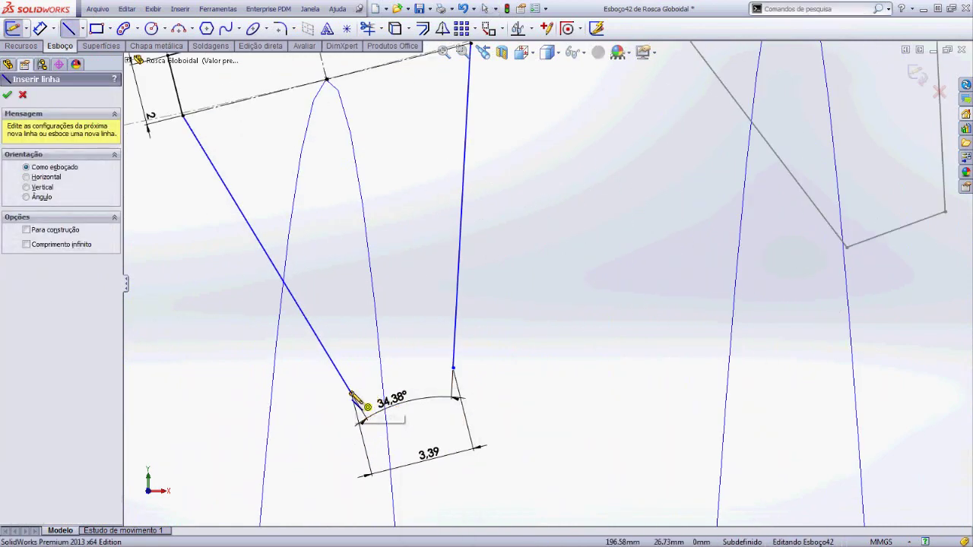
pyautogui.click(352, 396)
pyautogui.press('Escape')
pyautogui.scroll(2, 469, 373)
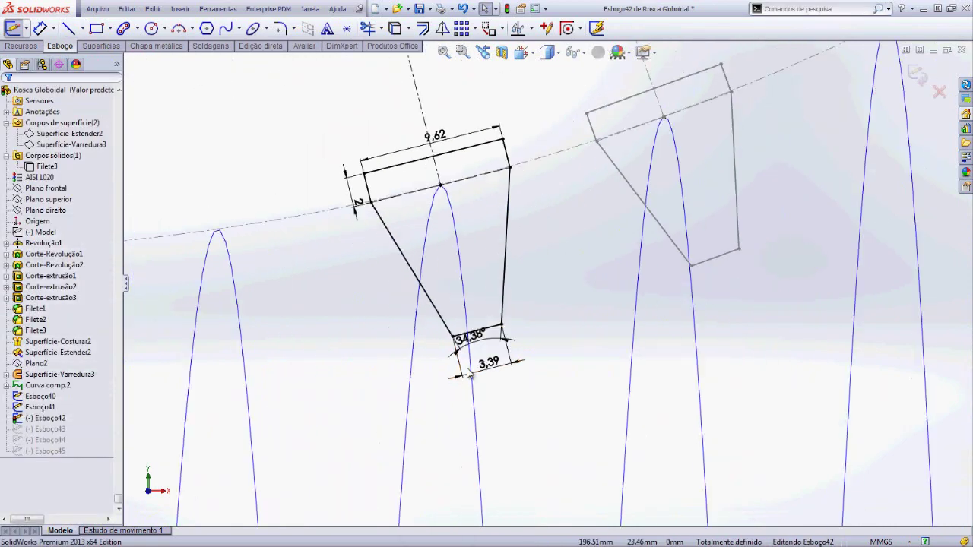
pyautogui.scroll(2, 501, 327)
pyautogui.hotkey('ctrl', 'b')
# Edit Esboço43 and close its trapezoid profile with a bottom line.
pyautogui.scroll(3, 468, 241)
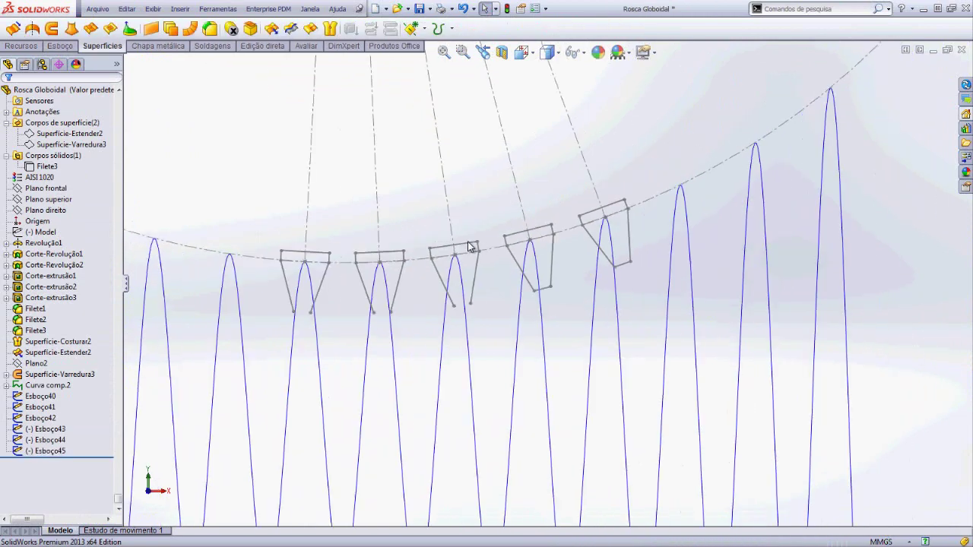
pyautogui.scroll(-2, 465, 240)
pyautogui.click(484, 261)
pyautogui.click(496, 242)
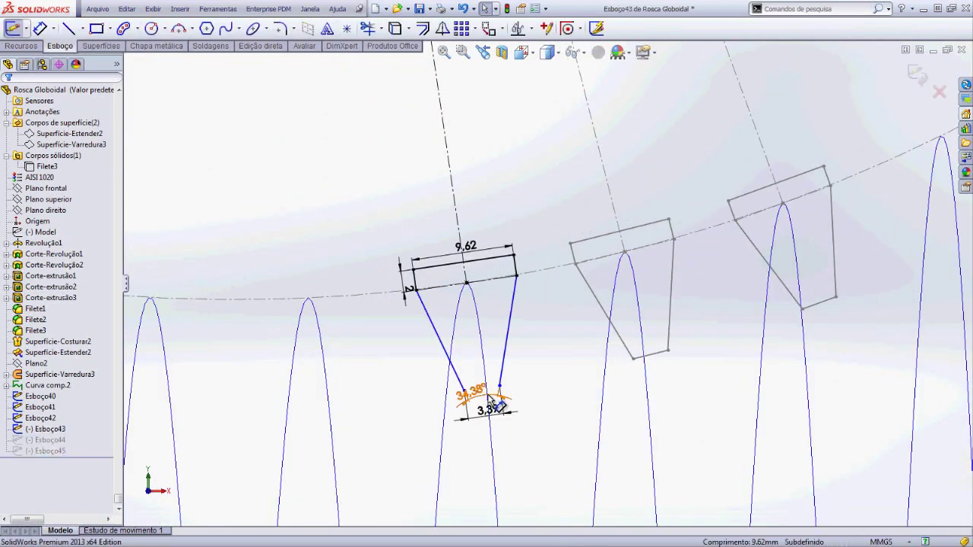
pyautogui.scroll(-3, 498, 403)
pyautogui.press('s')
pyautogui.click(542, 425)
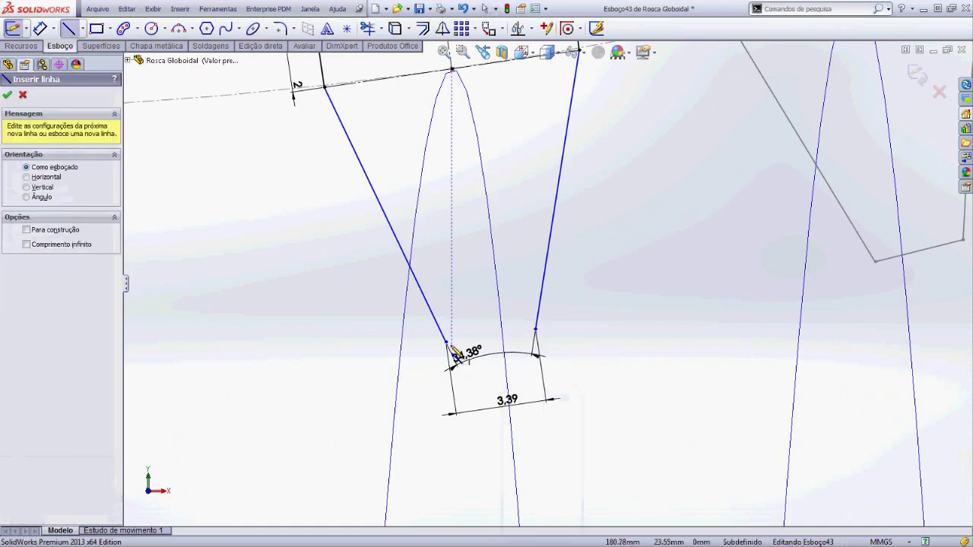
pyautogui.click(449, 344)
pyautogui.click(536, 333)
pyautogui.press('Escape')
pyautogui.scroll(2, 572, 348)
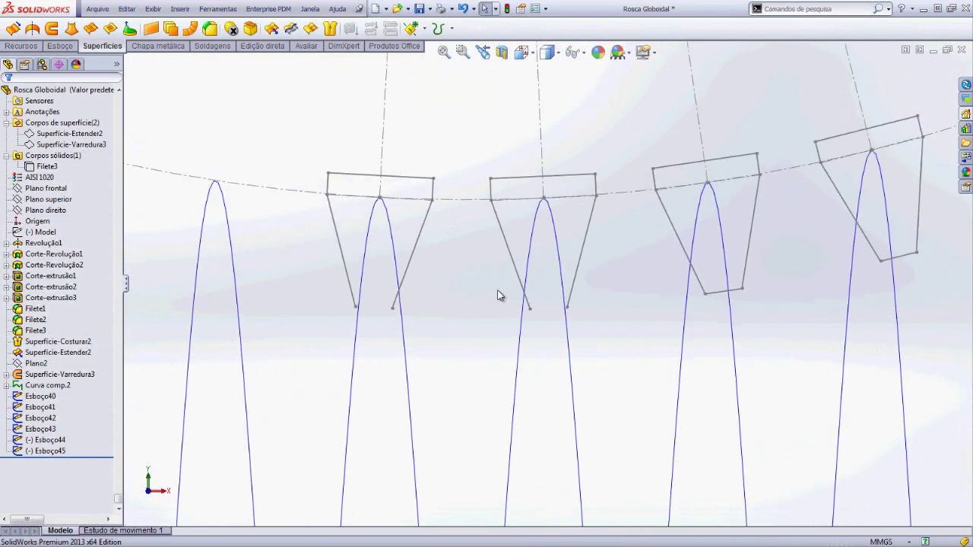
# Edit Esboço44, close its trapezoid with a bottom line, and leave the sketch.
pyautogui.click(515, 274)
pyautogui.scroll(-5, 584, 306)
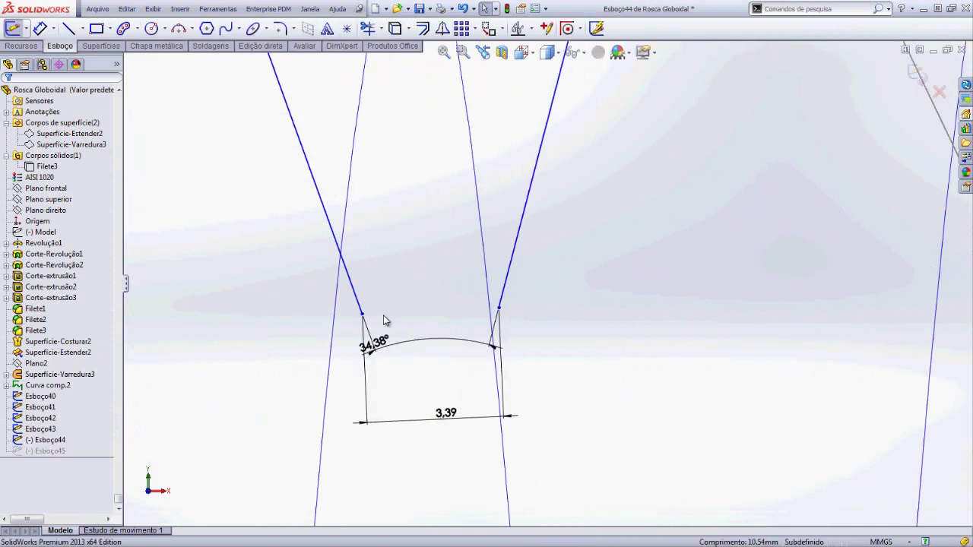
pyautogui.press('s')
pyautogui.click(447, 349)
pyautogui.click(362, 313)
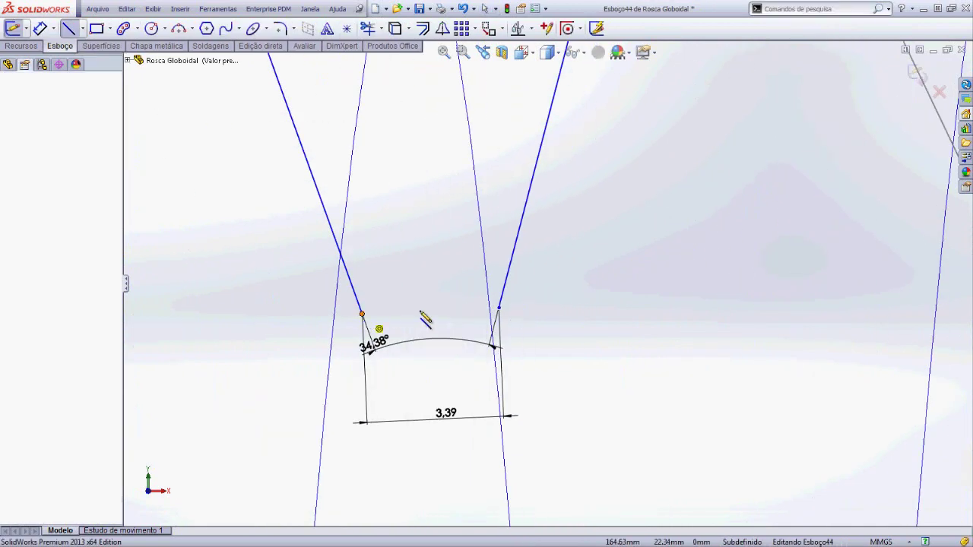
pyautogui.click(499, 308)
pyautogui.press('Escape')
pyautogui.scroll(3, 563, 323)
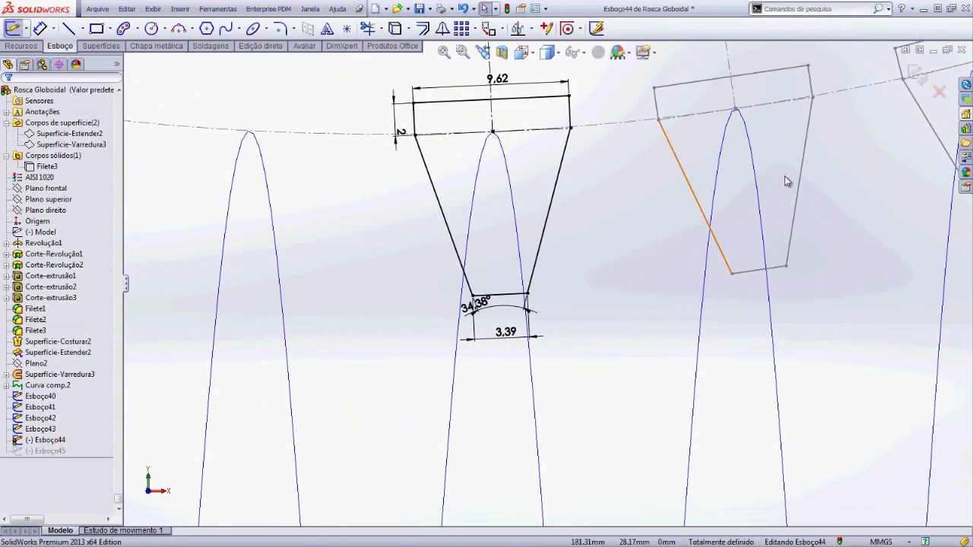
pyautogui.click(916, 74)
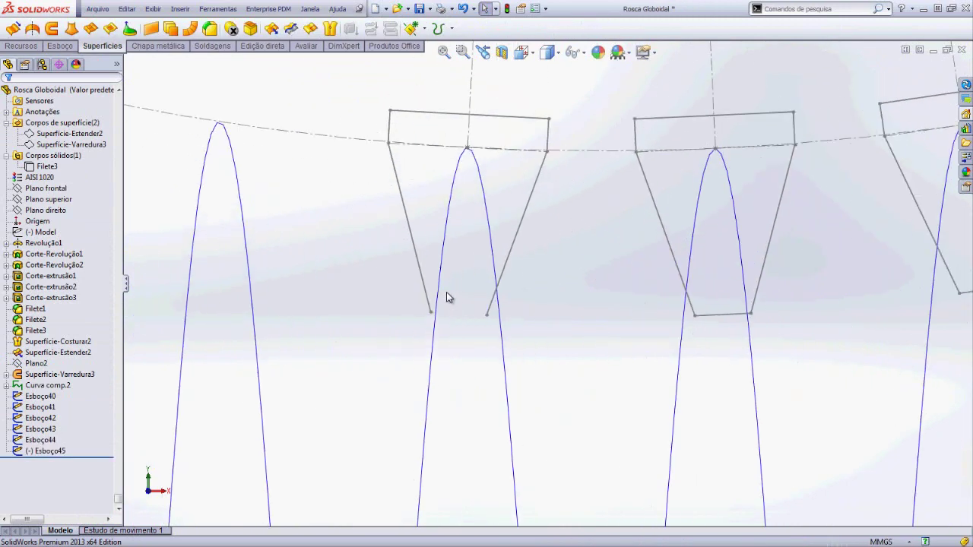
# Edit Esboço45 and join its two side endpoints with a closing line.
pyautogui.click(423, 282)
pyautogui.click(453, 232)
pyautogui.scroll(-3, 460, 304)
pyautogui.press('s')
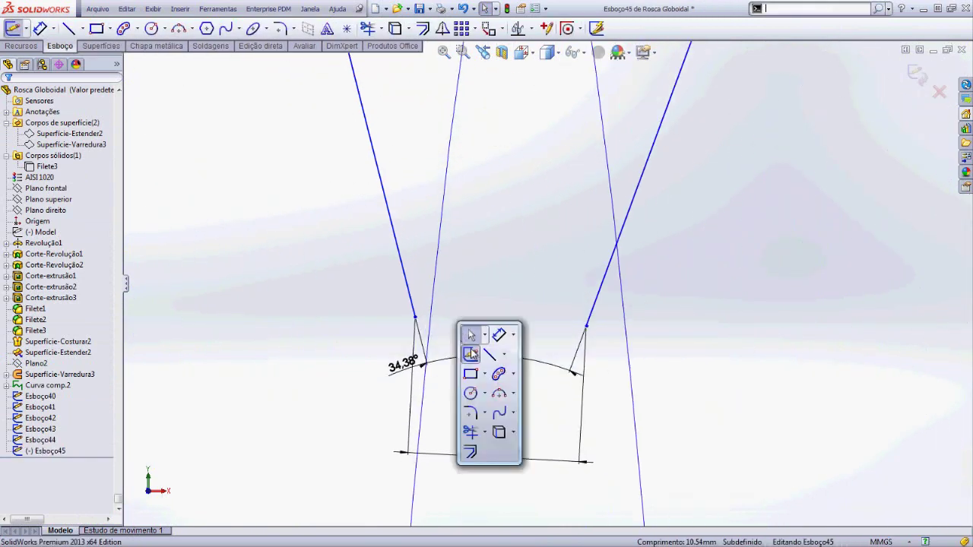
pyautogui.click(490, 354)
pyautogui.click(415, 316)
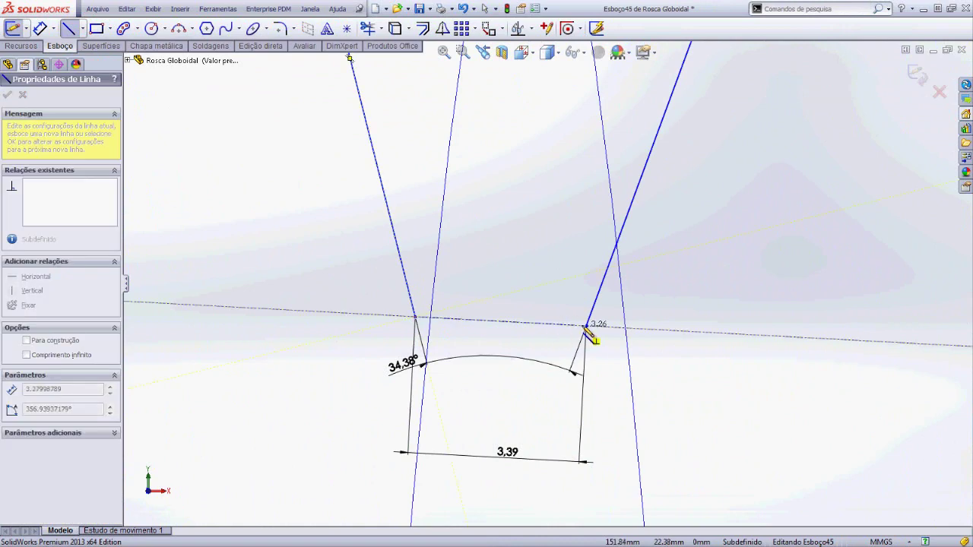
pyautogui.click(586, 327)
pyautogui.press('Escape')
pyautogui.scroll(3, 595, 328)
pyautogui.scroll(3, 598, 327)
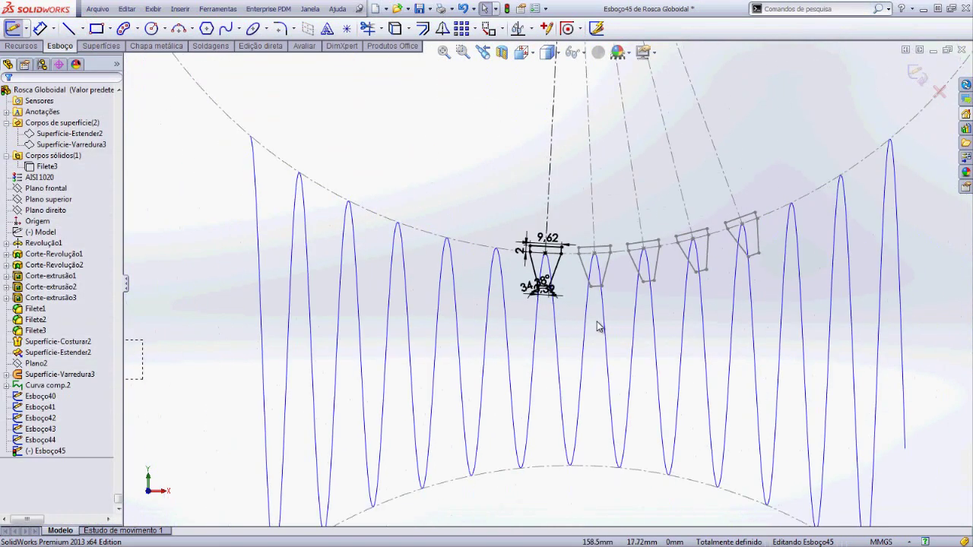
pyautogui.scroll(2, 609, 343)
pyautogui.scroll(2, 593, 297)
pyautogui.scroll(2, 583, 229)
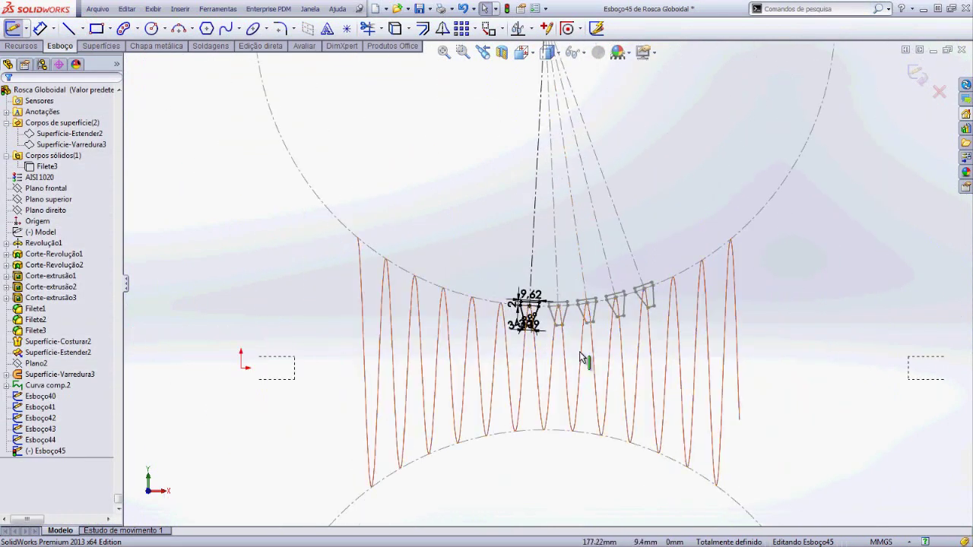
# Box-select the Esboço45 trapezoid profile and copy it.
pyautogui.moveTo(572, 349); pyautogui.dragTo(461, 181)
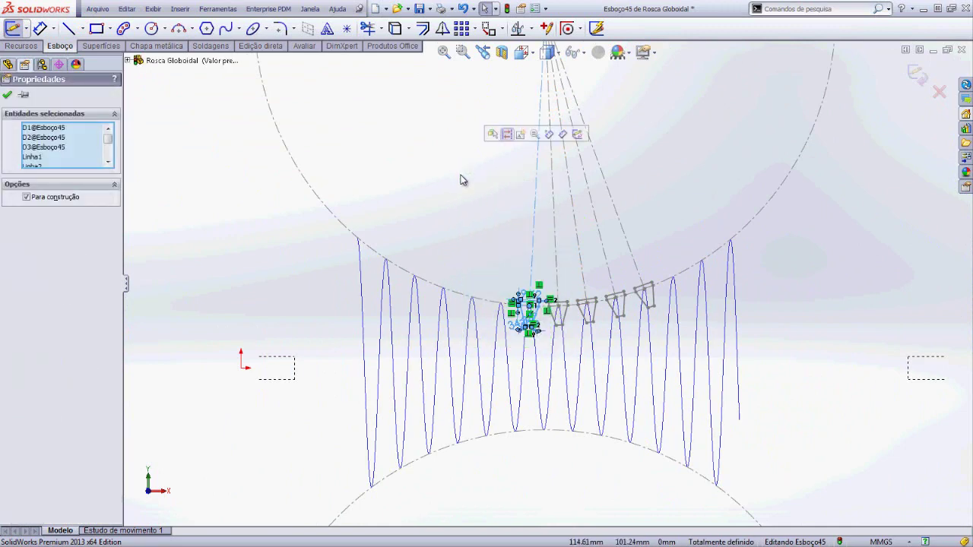
pyautogui.click(127, 9)
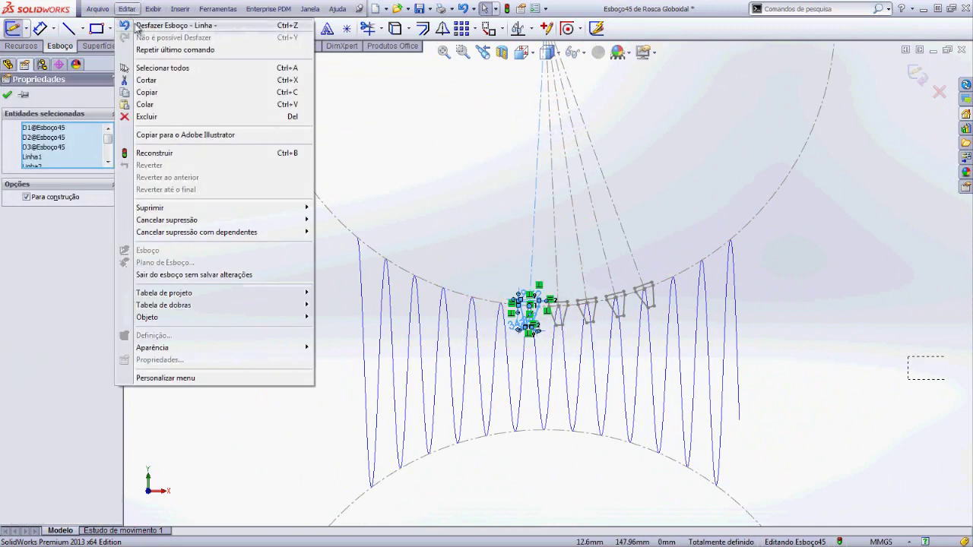
pyautogui.click(146, 93)
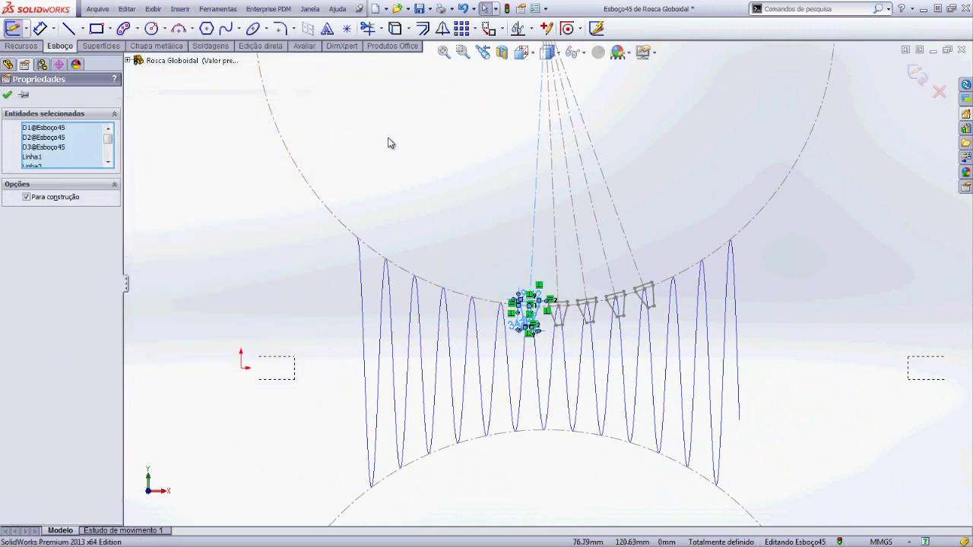
pyautogui.click(481, 167)
# Close Esboço45 and start Esboço46 on Plano frontal with the pasted trapezoid pierced onto the thread curve.
pyautogui.hotkey('ctrl', 'b')
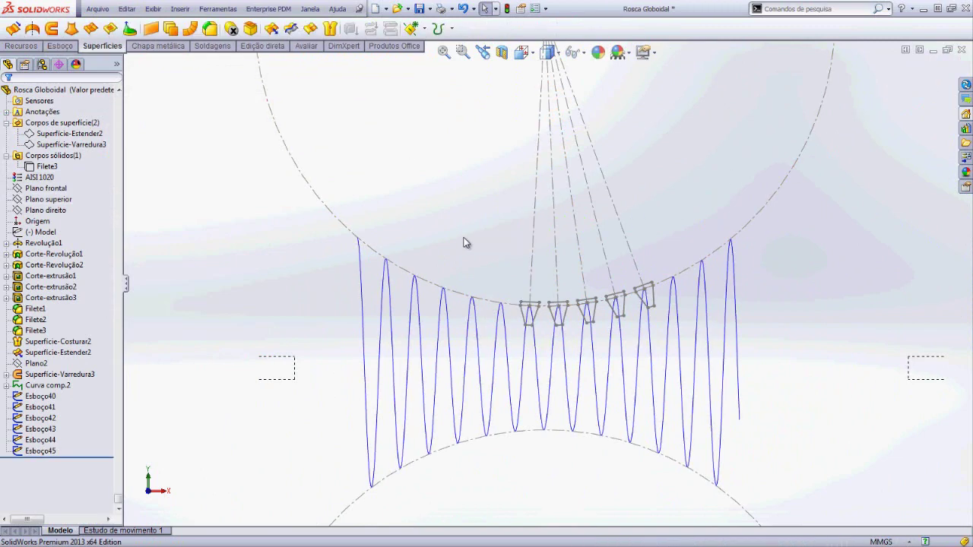
pyautogui.click(46, 188)
pyautogui.click(48, 170)
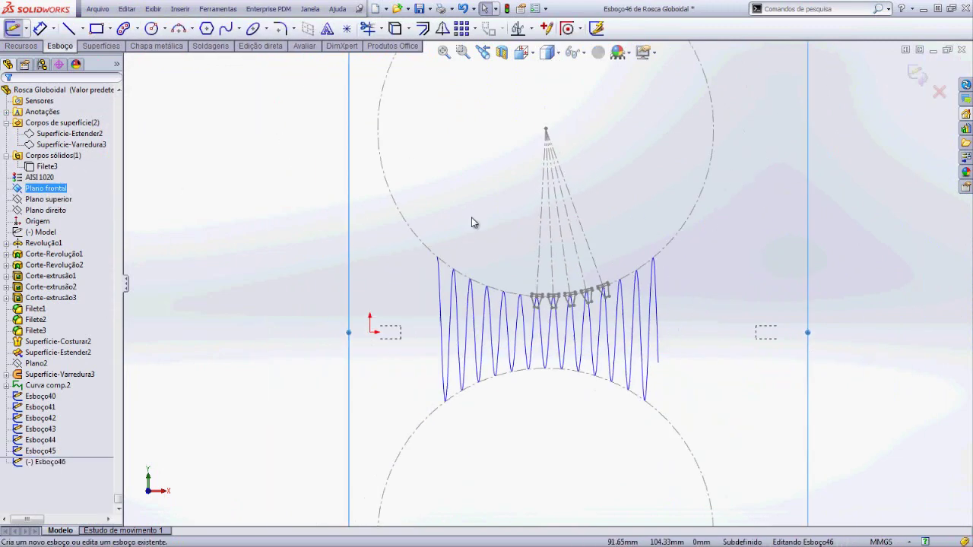
pyautogui.hotkey('ctrl', 'v')
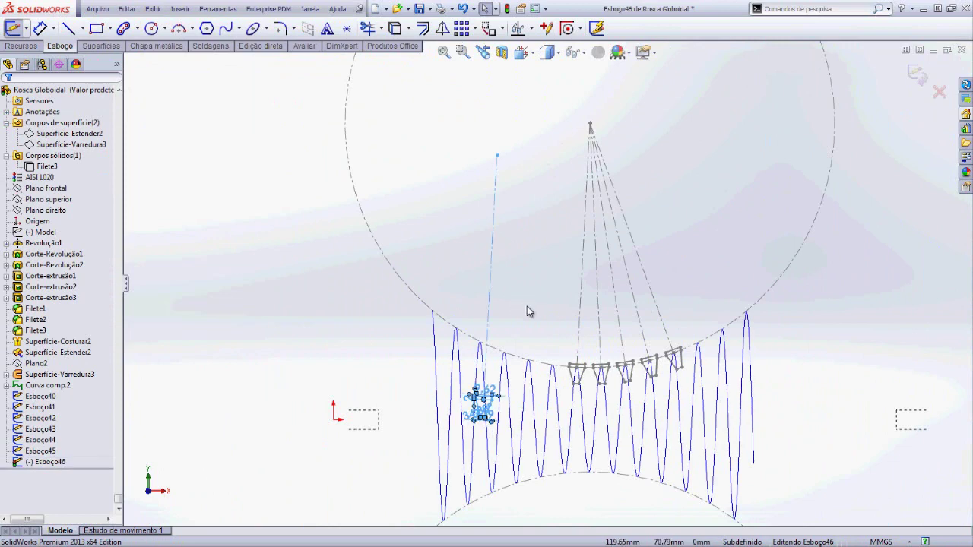
pyautogui.scroll(-5, 502, 403)
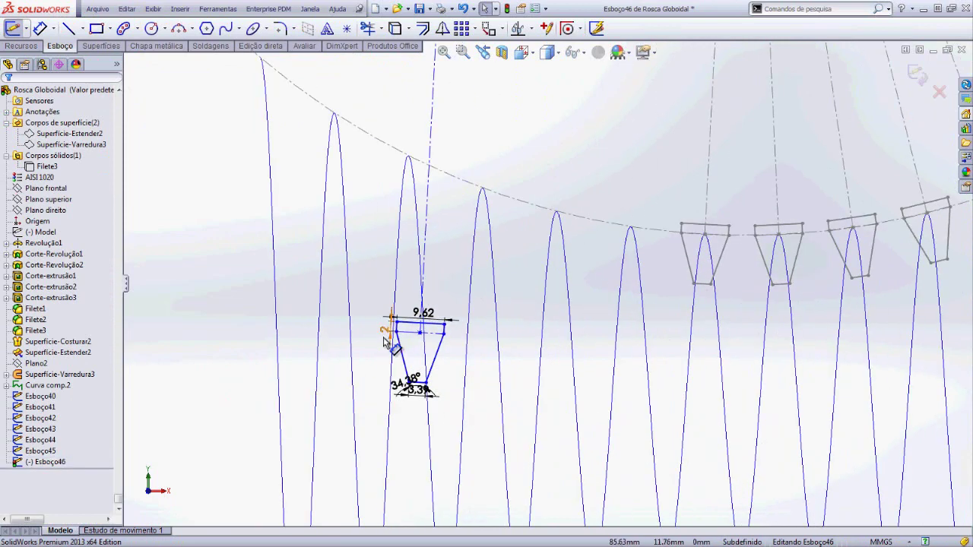
pyautogui.click(419, 333)
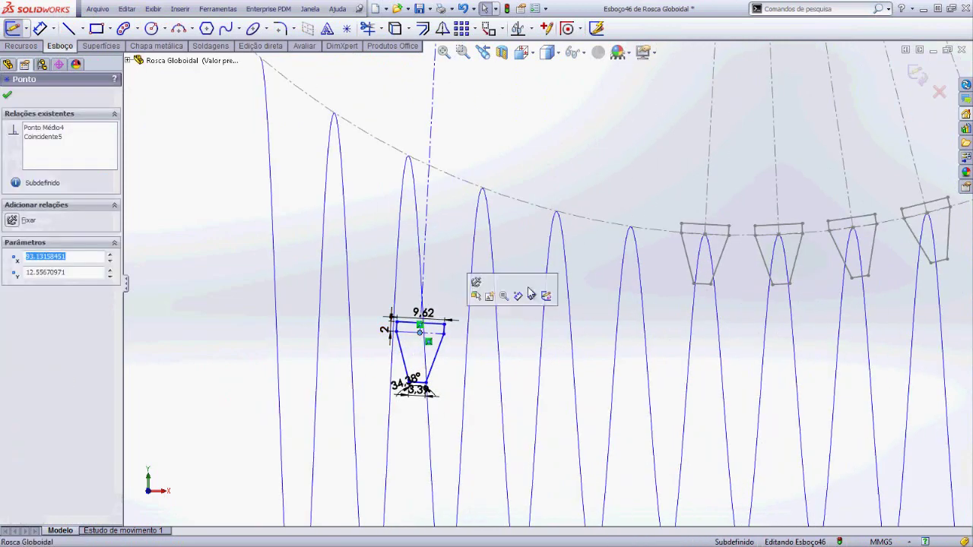
pyautogui.keyDown('ctrl'); pyautogui.click(646, 233); pyautogui.keyUp('ctrl')
pyautogui.click(683, 187)
# Join the Esboço46 centerline's top end to the fan apex.
pyautogui.click(536, 152)
pyautogui.scroll(5, 653, 128)
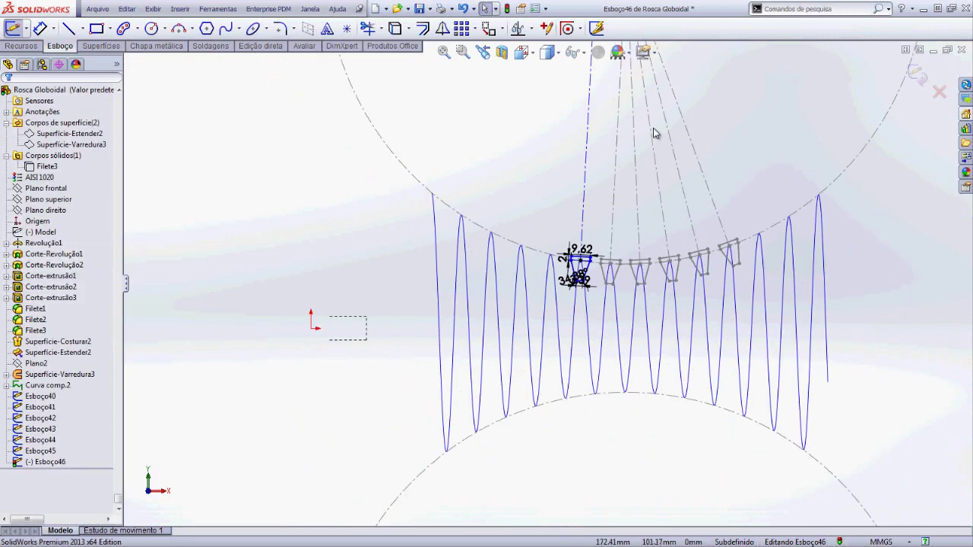
pyautogui.scroll(3, 577, 122)
pyautogui.scroll(-10, 544, 208)
pyautogui.moveTo(527, 247); pyautogui.dragTo(580, 254)
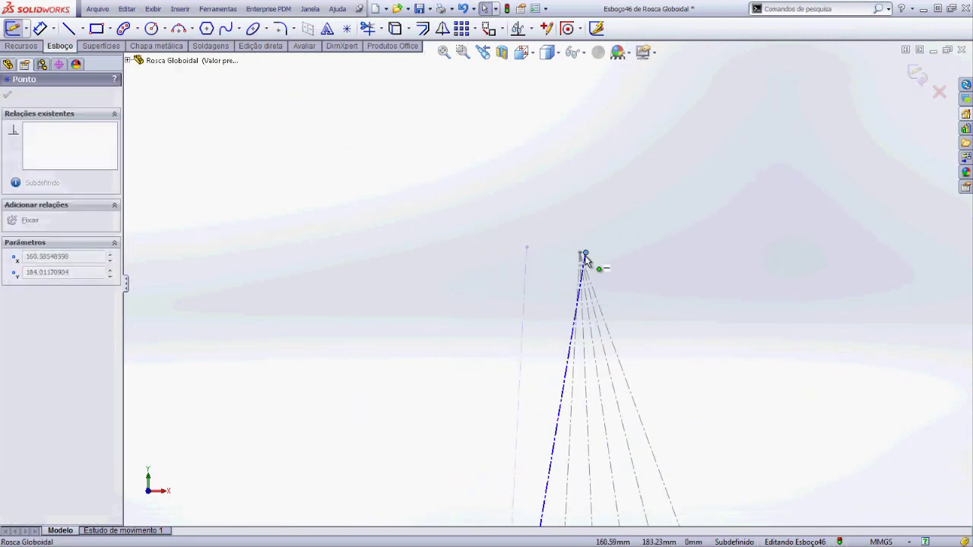
pyautogui.click(760, 272)
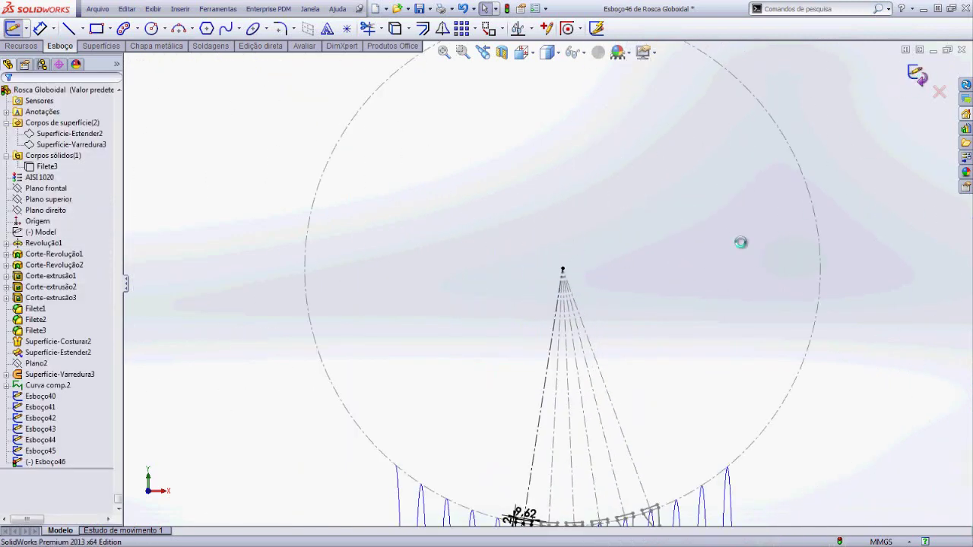
pyautogui.scroll(-3, 545, 406)
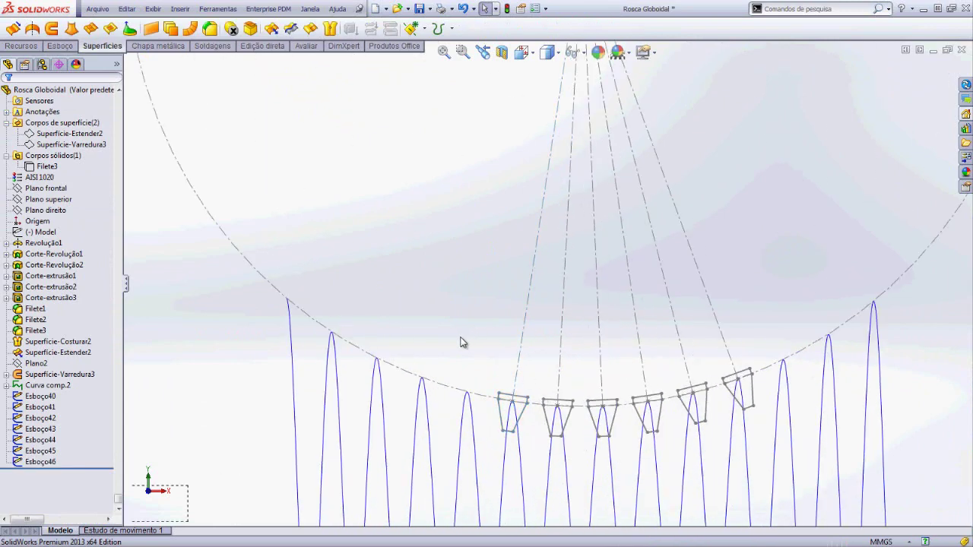
# Start Esboço47 on Plano frontal and pierce the pasted profile's anchor point onto the thread curve.
pyautogui.click(41, 188)
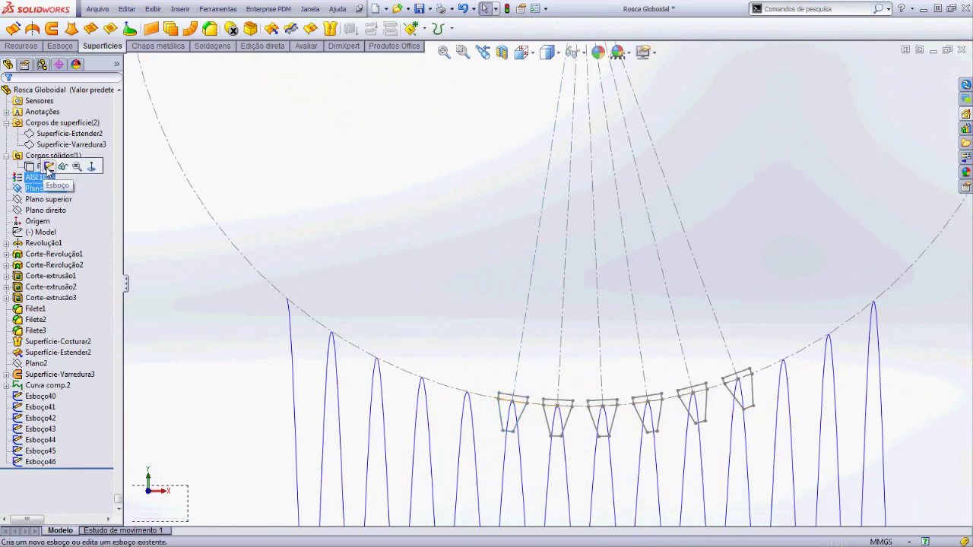
pyautogui.click(48, 166)
pyautogui.click(485, 366)
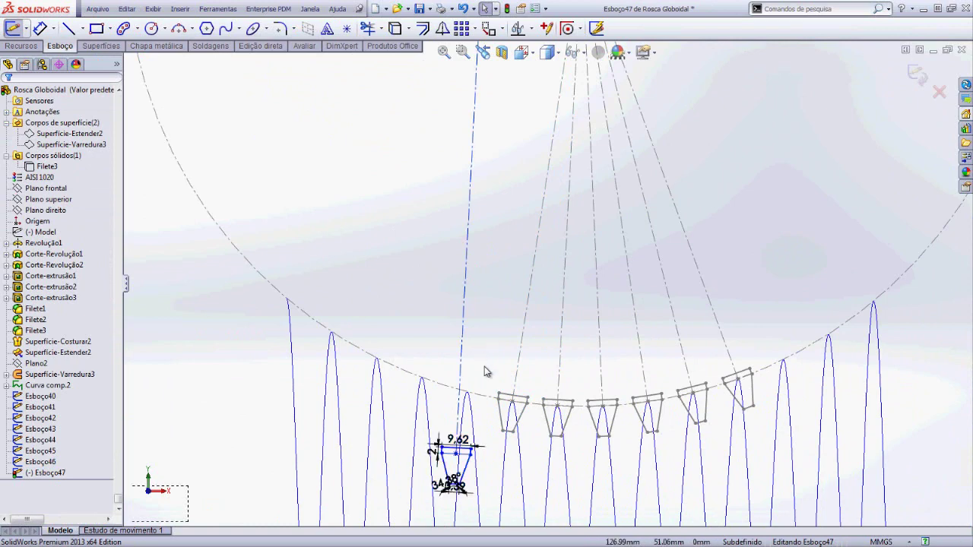
pyautogui.click(457, 456)
pyautogui.keyDown('ctrl'); pyautogui.click(469, 411); pyautogui.keyUp('ctrl')
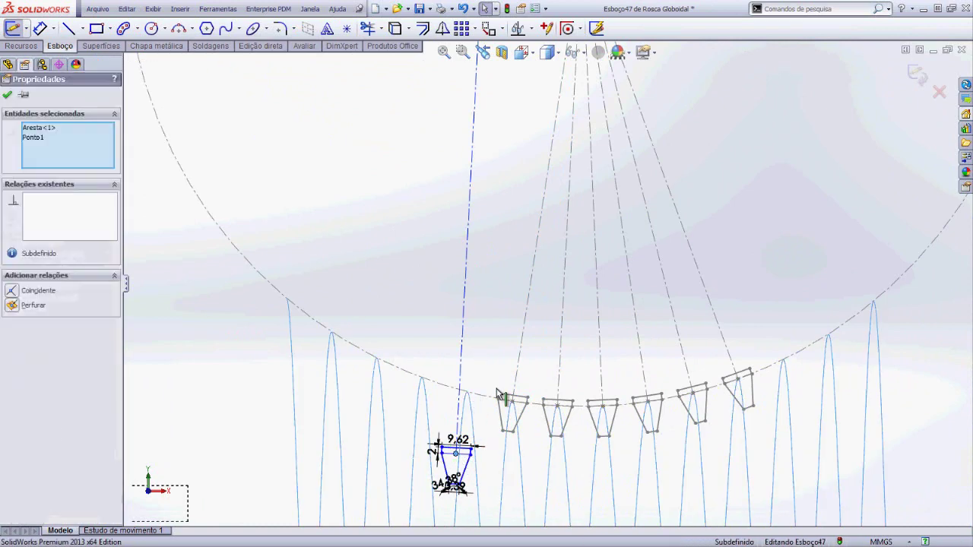
pyautogui.click(518, 353)
# Move the Esboço47 centerline's top end to the circle centre and close the sketch.
pyautogui.scroll(5, 500, 288)
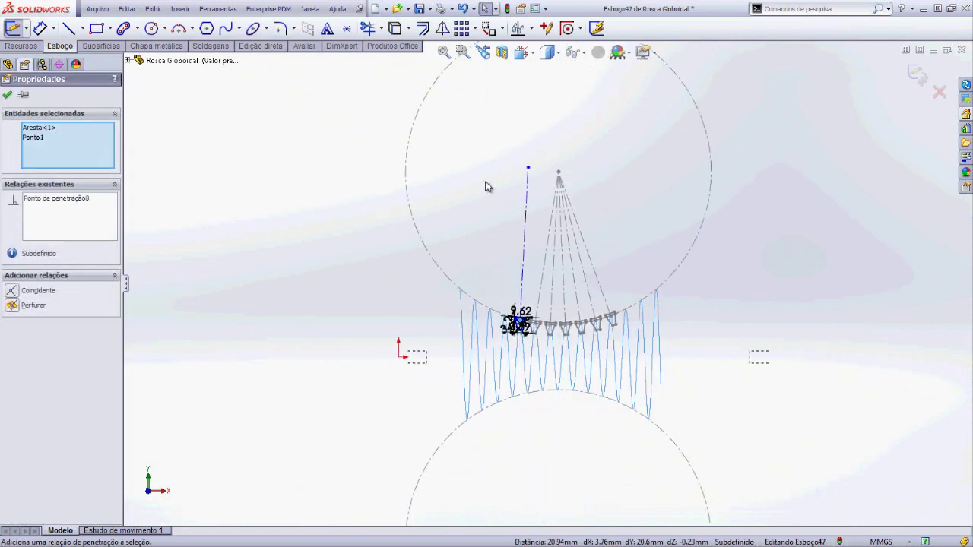
pyautogui.click(487, 186)
pyautogui.moveTo(528, 169)
pyautogui.mouseDown()
pyautogui.moveTo(563, 182)
pyautogui.moveTo(559, 174)
pyautogui.mouseUp()
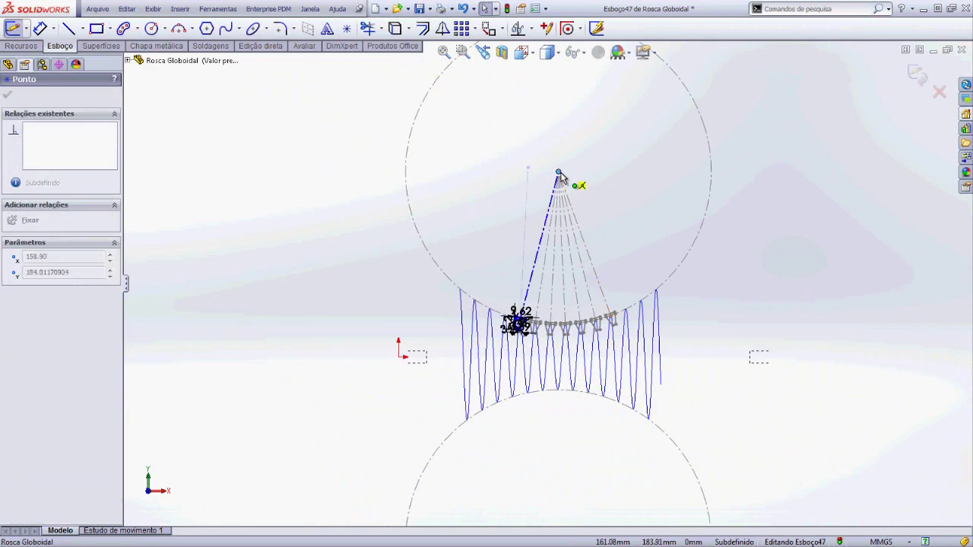
pyautogui.click(764, 224)
pyautogui.click(917, 74)
pyautogui.scroll(-4, 483, 287)
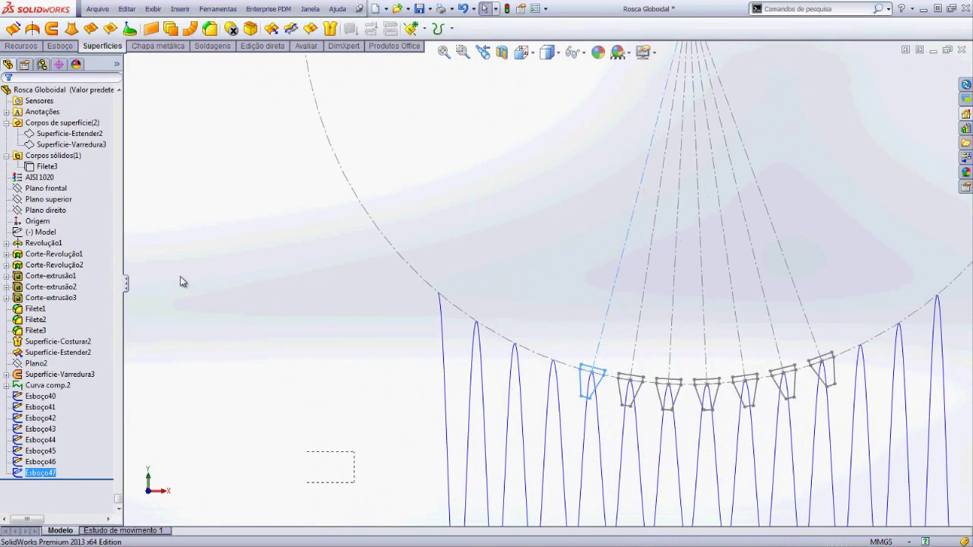
# Start Esboço48 on Plano frontal and pierce the trapezoid's top-edge midpoint onto the thread curve.
pyautogui.click(46, 188)
pyautogui.click(90, 169)
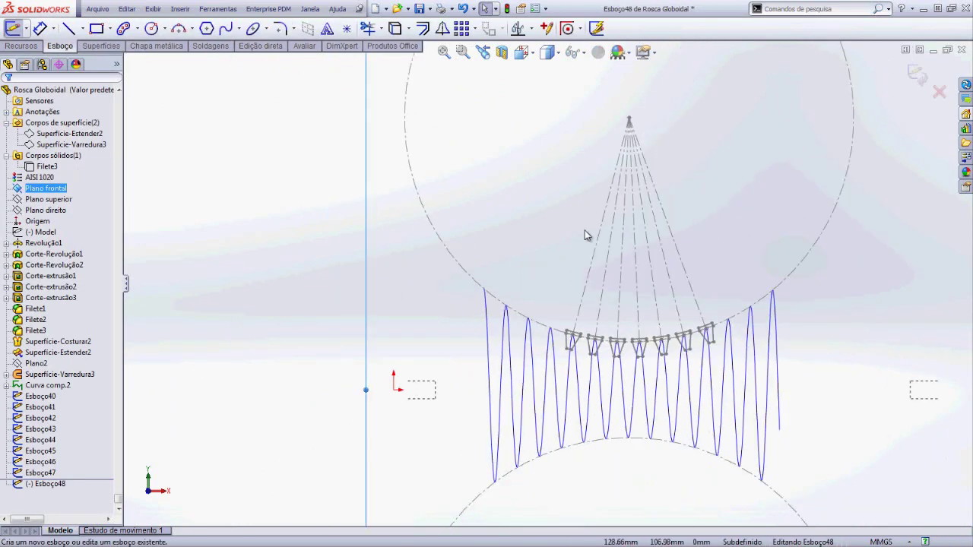
pyautogui.scroll(-5, 595, 319)
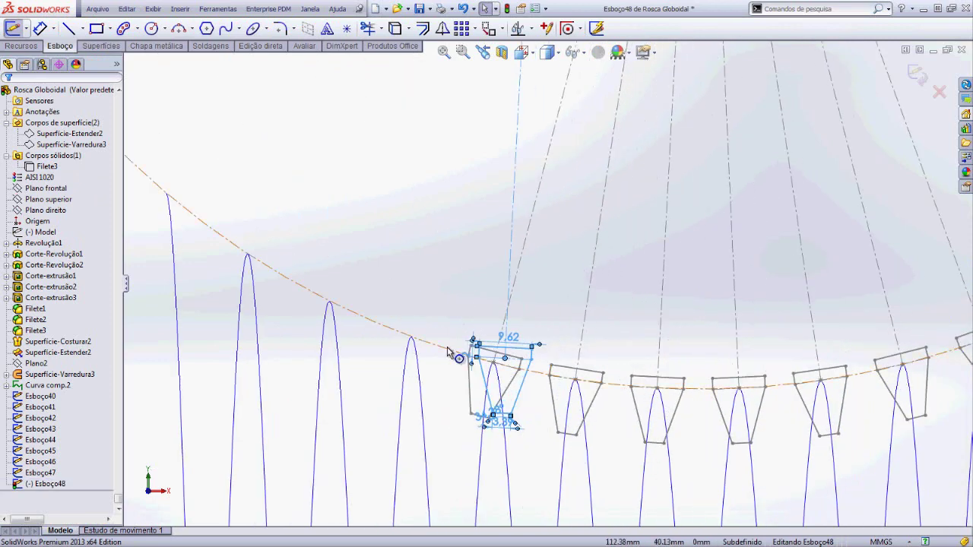
pyautogui.hotkey('ctrl', 'a')
pyautogui.click(439, 292)
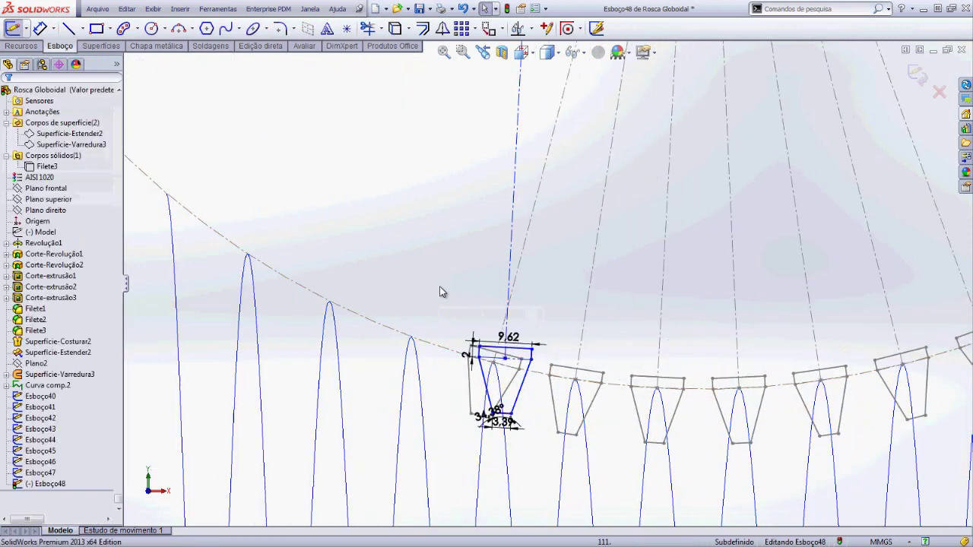
pyautogui.click(503, 357)
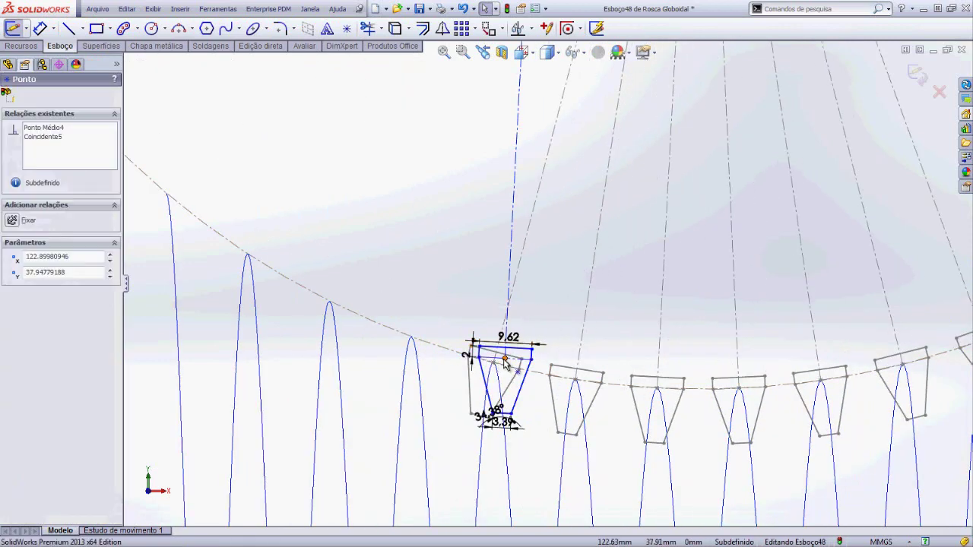
pyautogui.keyDown('ctrl'); pyautogui.click(418, 361); pyautogui.keyUp('ctrl')
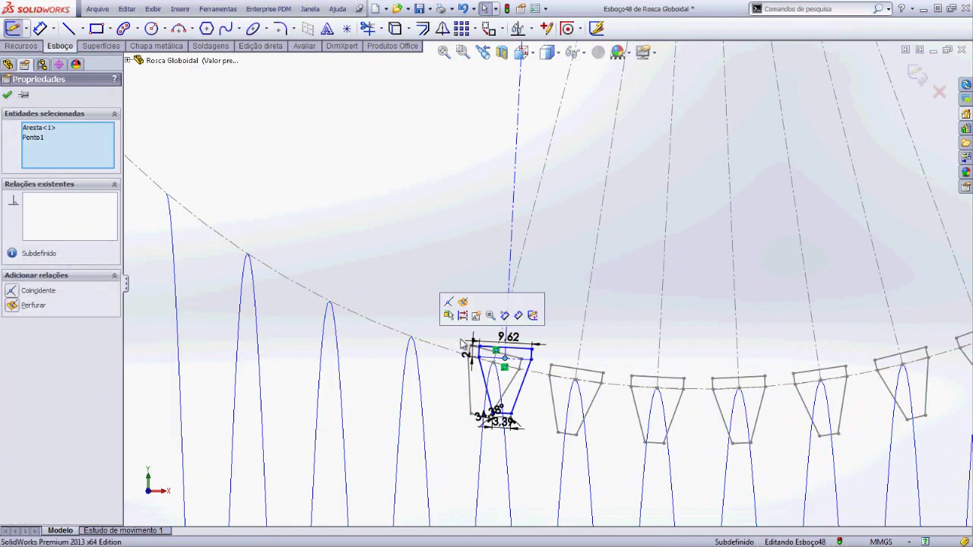
pyautogui.click(463, 302)
# Join the Esboço48 centerline's top end to the fan apex.
pyautogui.scroll(-5, 461, 278)
pyautogui.scroll(-3, 491, 187)
pyautogui.press('Escape')
pyautogui.scroll(-5, 599, 138)
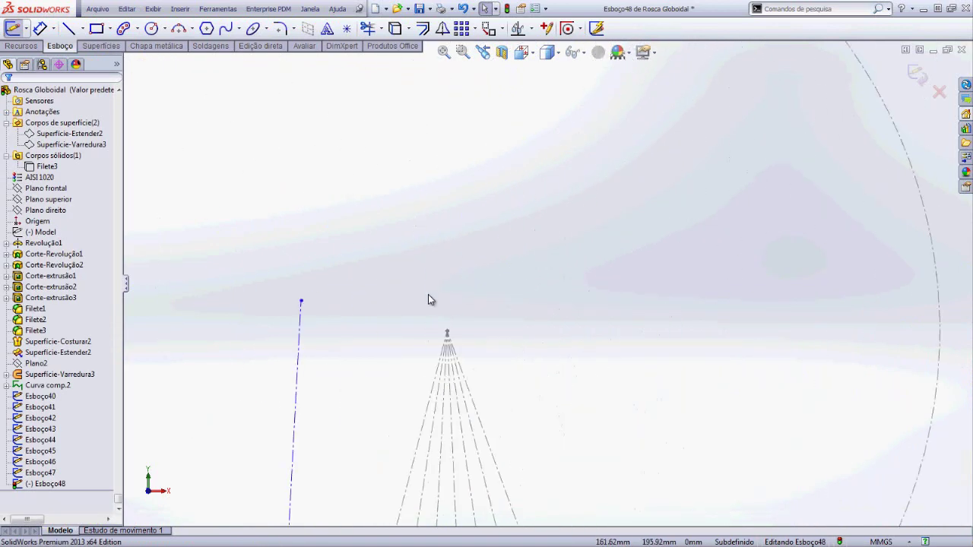
pyautogui.moveTo(302, 302); pyautogui.dragTo(449, 334)
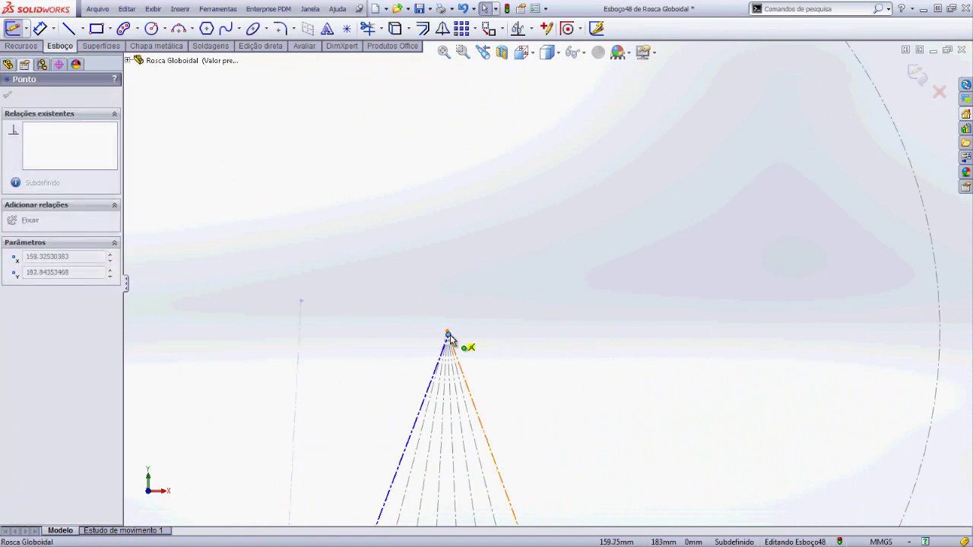
pyautogui.click(575, 399)
# Show the hidden Filete3 body, zoom to fit, and close Esboço48.
pyautogui.scroll(2, 575, 411)
pyautogui.scroll(2, 575, 395)
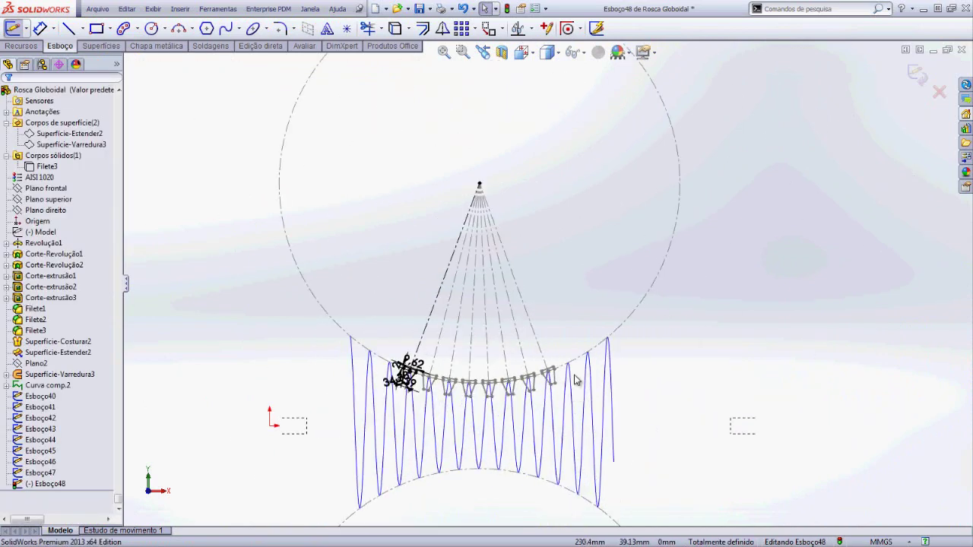
pyautogui.click(44, 168)
pyautogui.rightClick(44, 173)
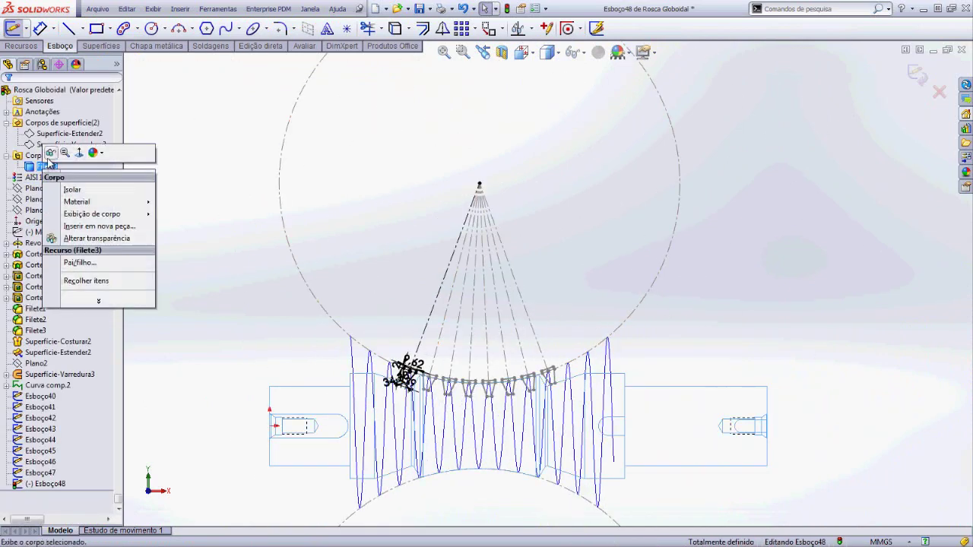
pyautogui.click(49, 154)
pyautogui.scroll(-4, 447, 394)
pyautogui.scroll(-1, 446, 394)
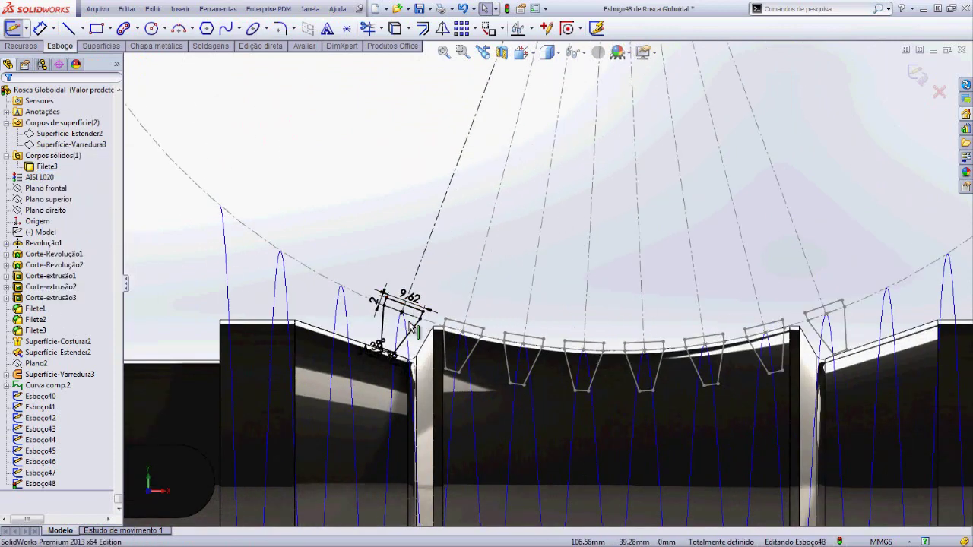
pyautogui.press('f')
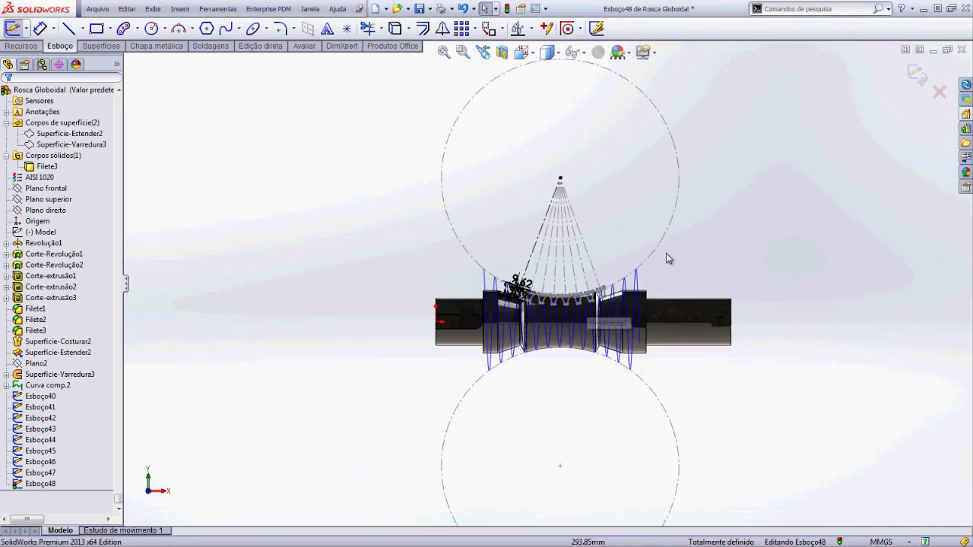
pyautogui.click(916, 76)
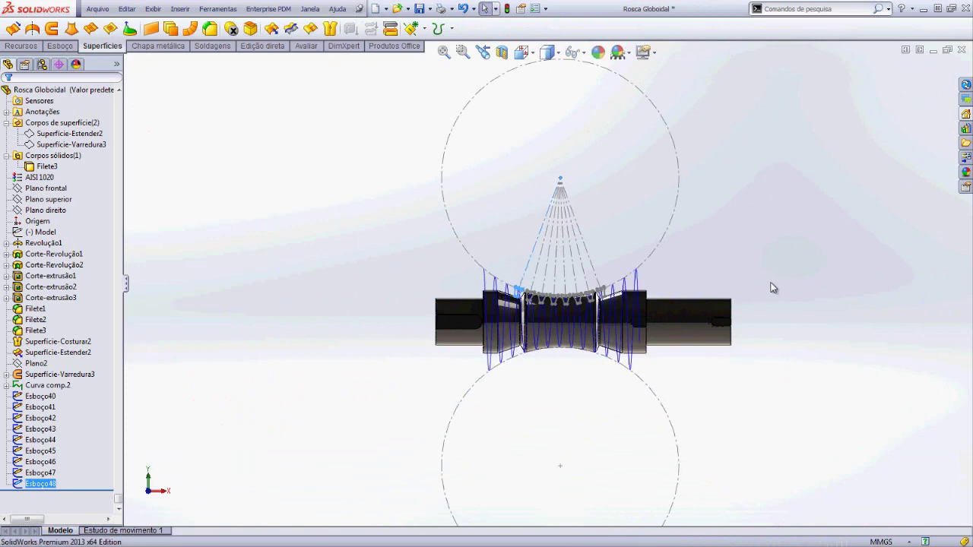
# Start the Esboço49 sketch on Plano frontal.
pyautogui.scroll(2, 621, 425)
pyautogui.scroll(-4, 570, 296)
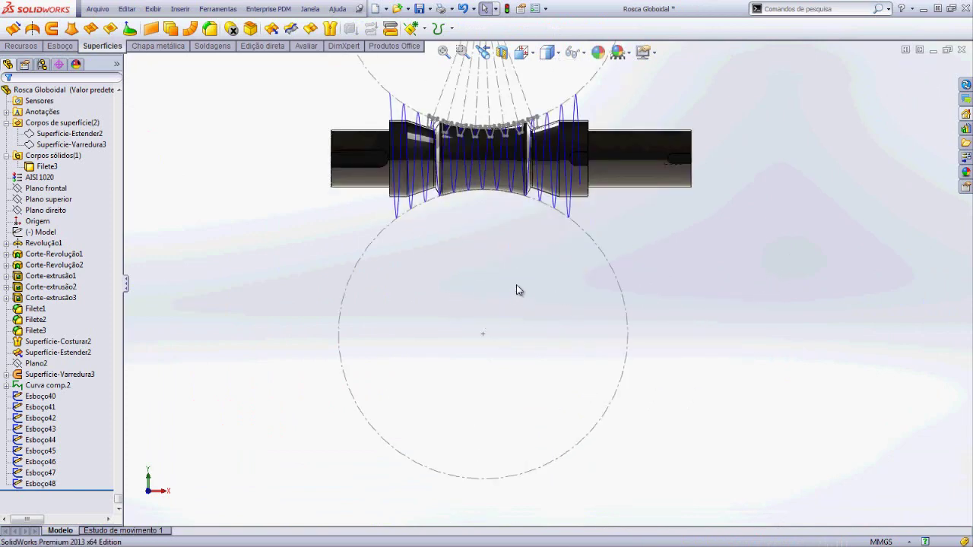
pyautogui.scroll(-2, 525, 273)
pyautogui.scroll(1, 524, 277)
pyautogui.click(47, 188)
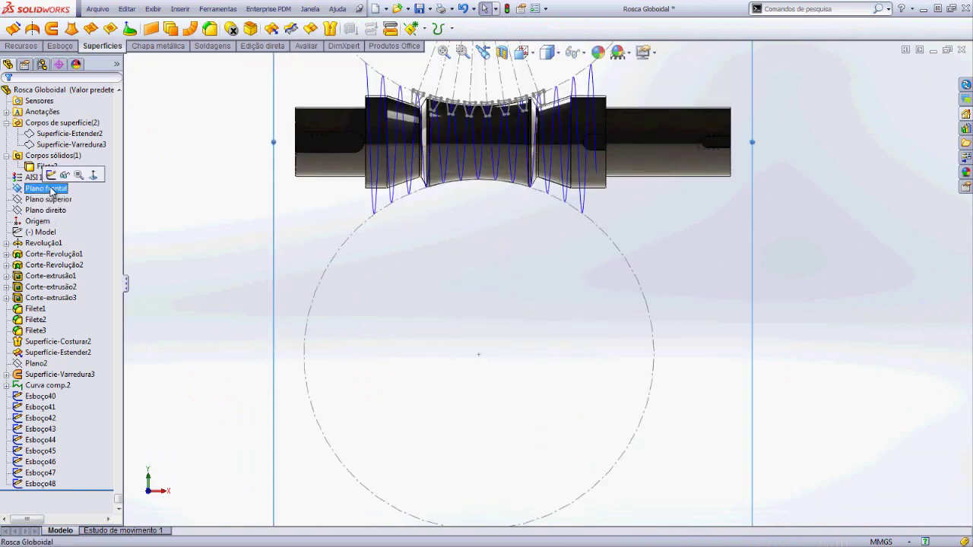
pyautogui.click(51, 175)
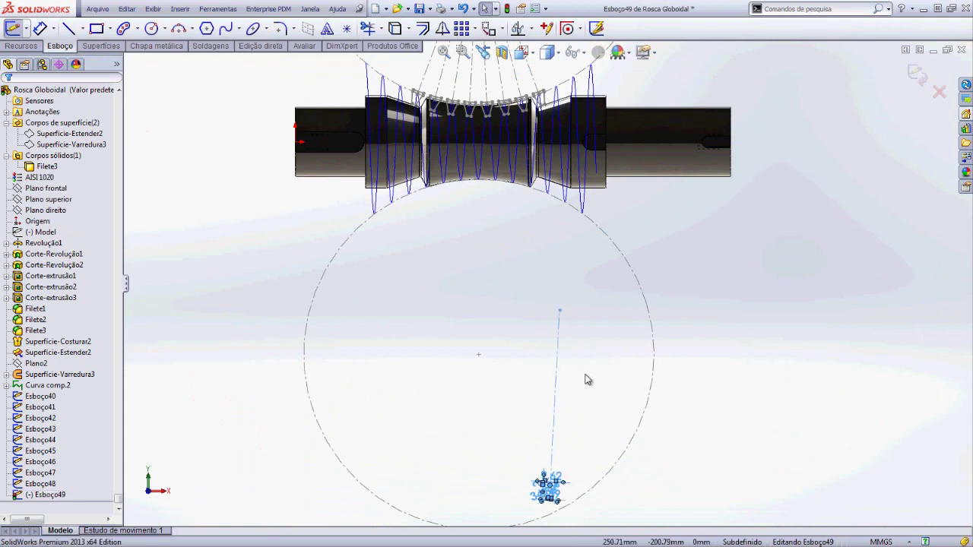
# Reposition the radial line and rotate it toward the trapezoid on the worm's lower side.
pyautogui.scroll(-3, 558, 479)
pyautogui.click(537, 424)
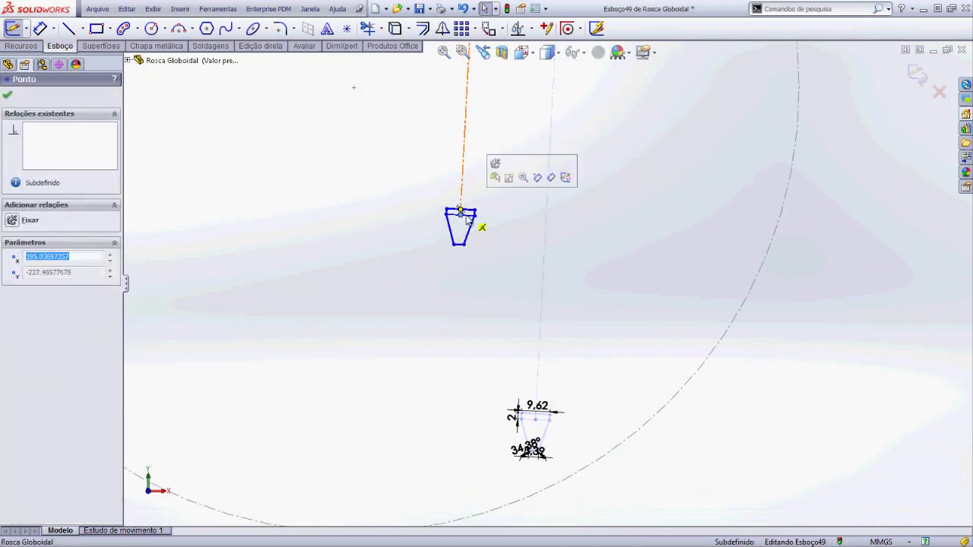
pyautogui.scroll(3, 502, 183)
pyautogui.scroll(-1, 548, 212)
pyautogui.moveTo(498, 176); pyautogui.dragTo(423, 245)
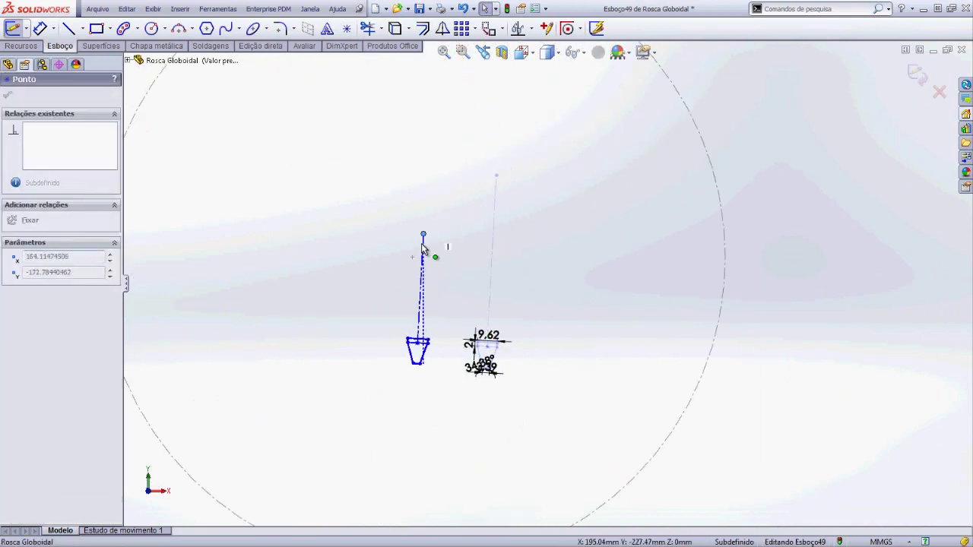
pyautogui.click(444, 280)
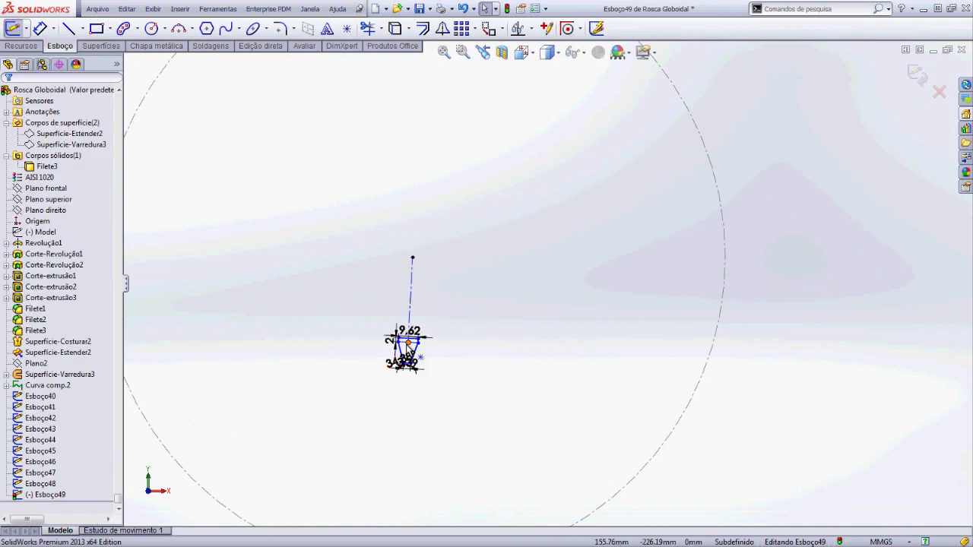
pyautogui.moveTo(405, 336)
pyautogui.mouseDown()
pyautogui.moveTo(545, 271)
pyautogui.moveTo(554, 66)
pyautogui.mouseUp()
pyautogui.scroll(2, 543, 174)
pyautogui.scroll(-2, 563, 300)
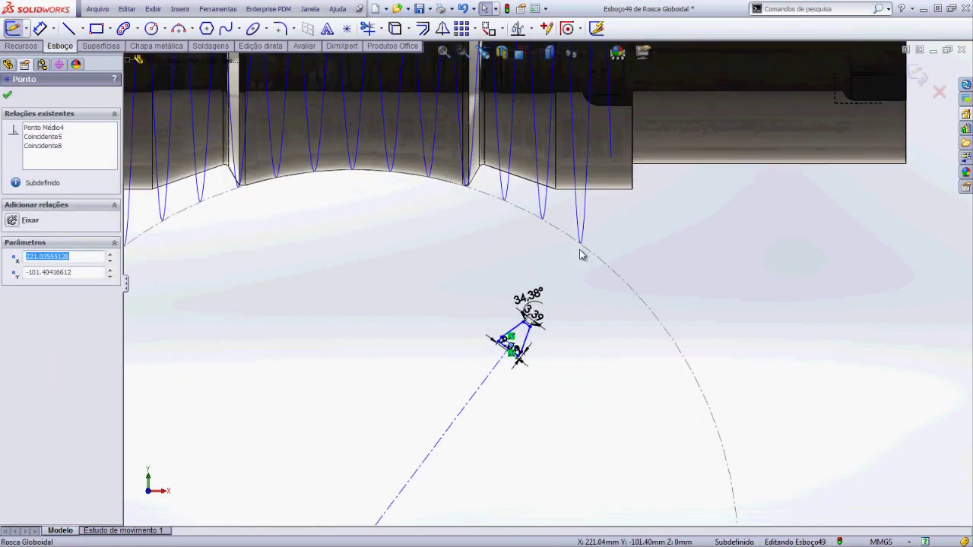
pyautogui.click(506, 236)
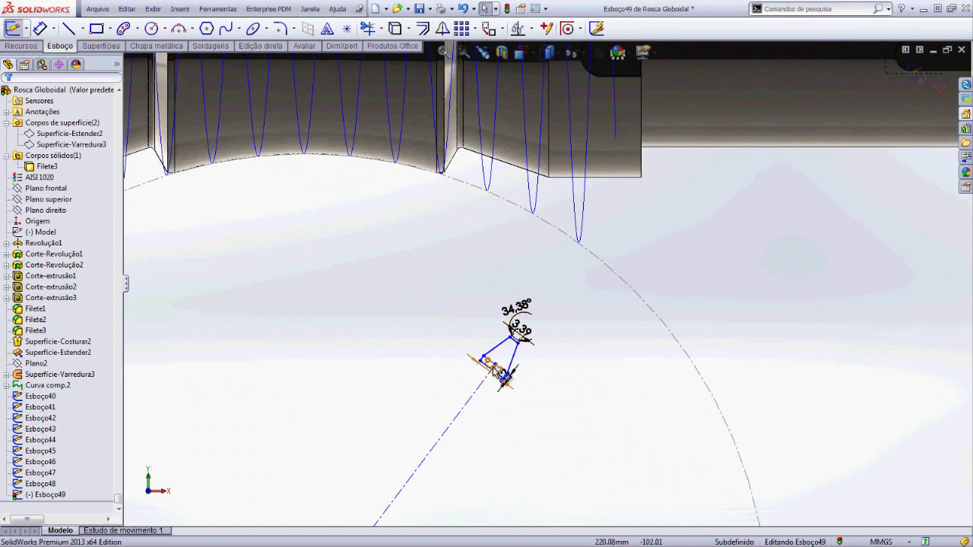
# Add the 9.62 width and 2 height dimensions and pierce the anchor point onto the thread curve.
pyautogui.click(454, 400)
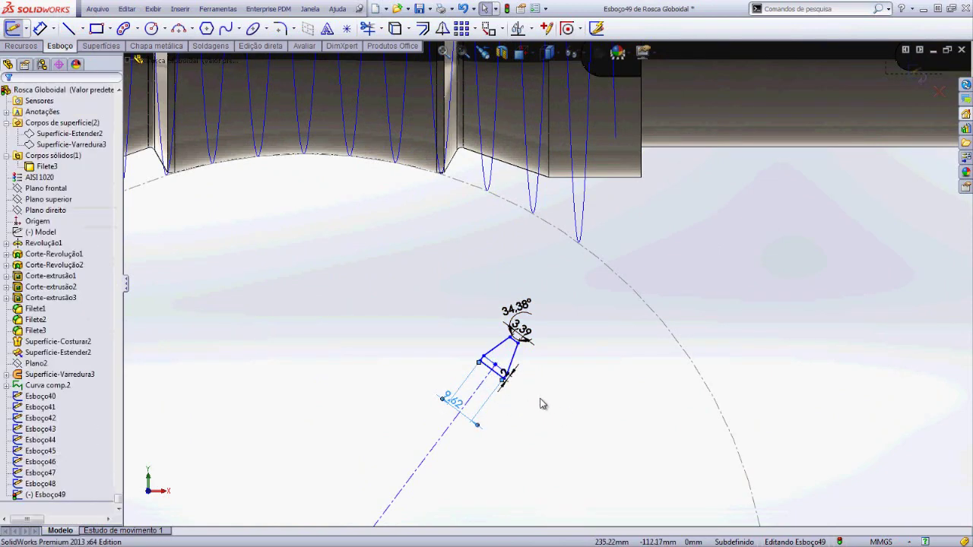
pyautogui.click(592, 422)
pyautogui.click(495, 367)
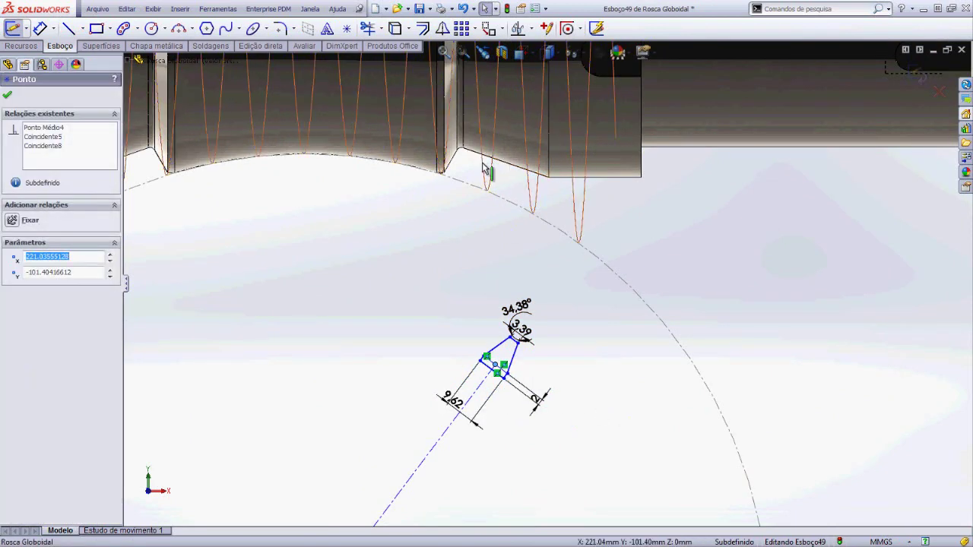
pyautogui.keyDown('ctrl'); pyautogui.click(488, 168); pyautogui.keyUp('ctrl')
pyautogui.click(530, 112)
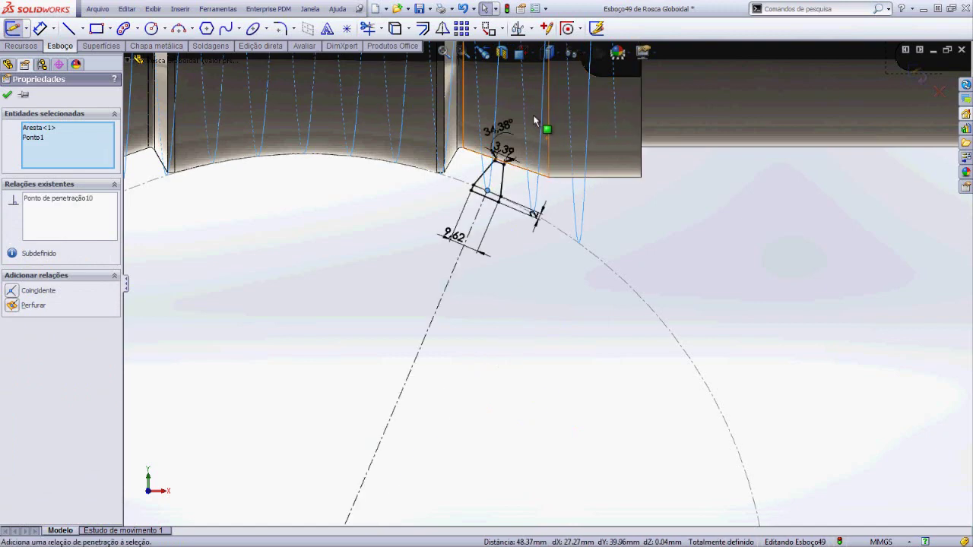
# Copy the profile and line geometry via Edit > Copy, then close Esboço49.
pyautogui.scroll(3, 563, 288)
pyautogui.press('Escape')
pyautogui.moveTo(559, 433); pyautogui.dragTo(434, 218)
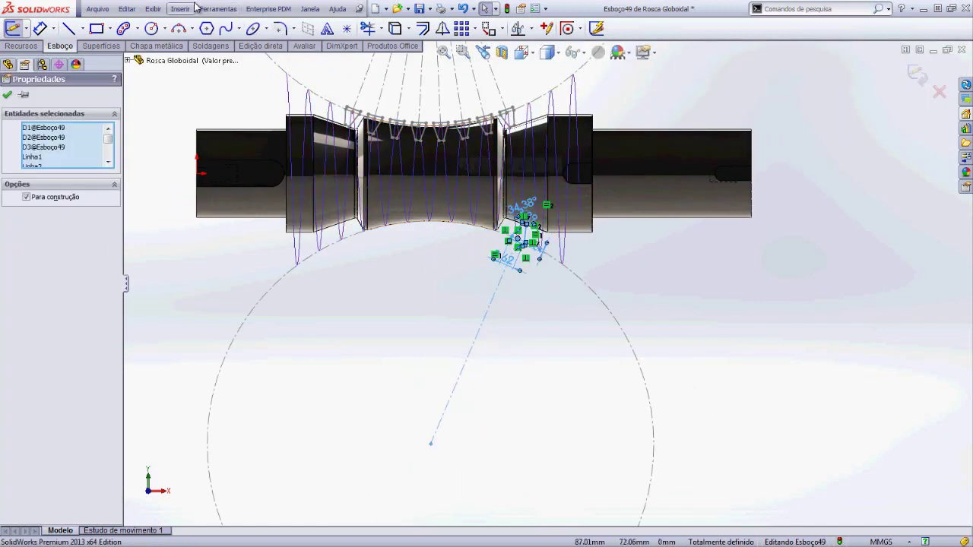
pyautogui.click(127, 9)
pyautogui.click(149, 91)
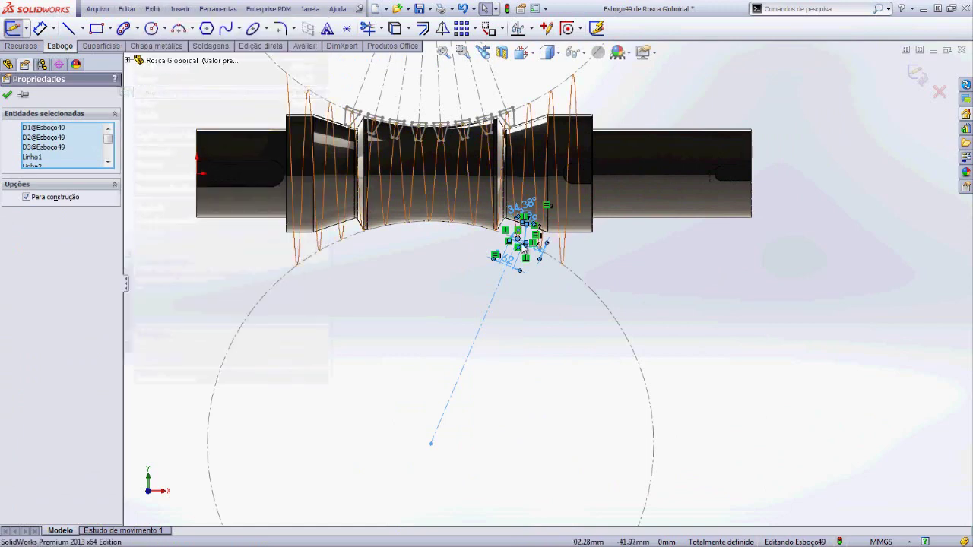
pyautogui.click(818, 220)
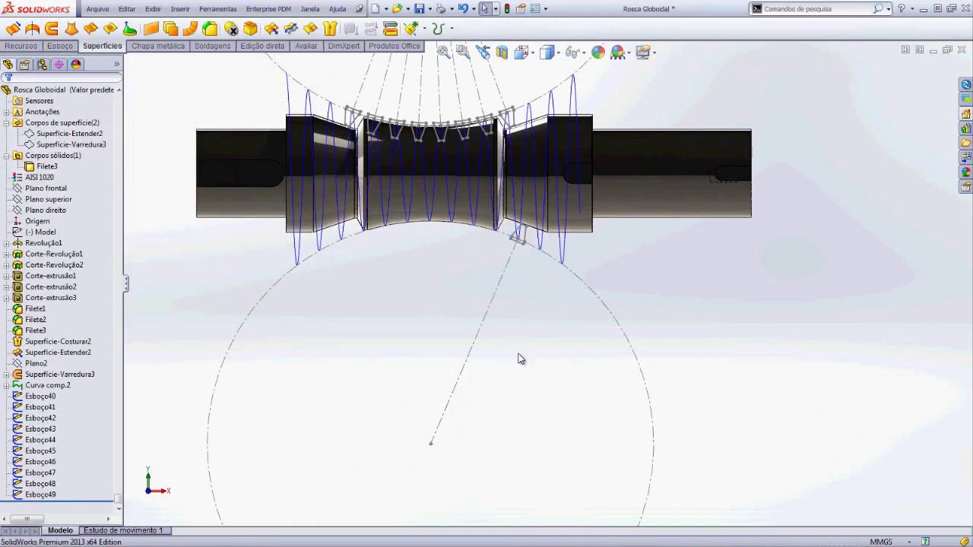
# Start Esboço50 on Plano frontal, paste the profile, and pierce it onto the next thread curve.
pyautogui.click(47, 189)
pyautogui.click(55, 168)
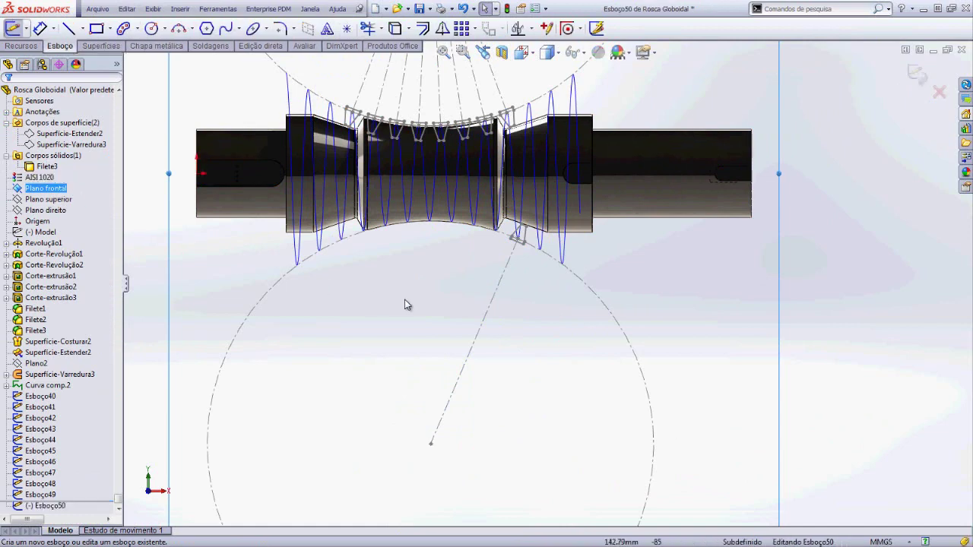
pyautogui.hotkey('ctrl', 'v')
pyautogui.scroll(-3, 473, 261)
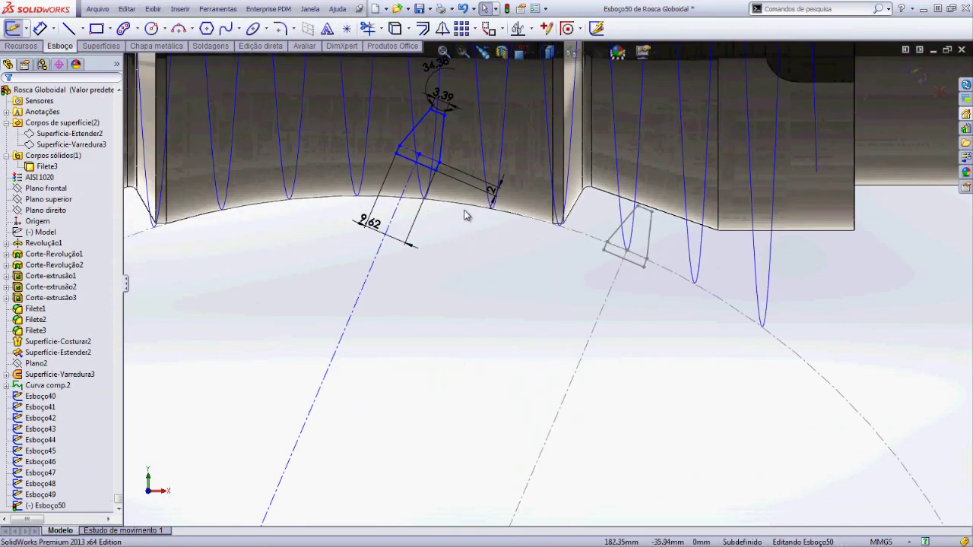
pyautogui.click(420, 155)
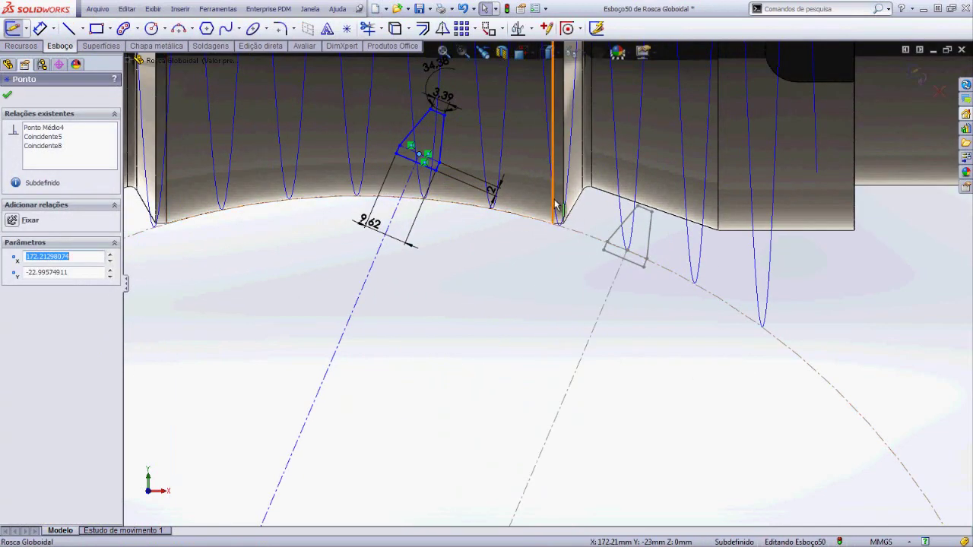
pyautogui.keyDown('ctrl'); pyautogui.click(556, 206); pyautogui.keyUp('ctrl')
pyautogui.click(601, 157)
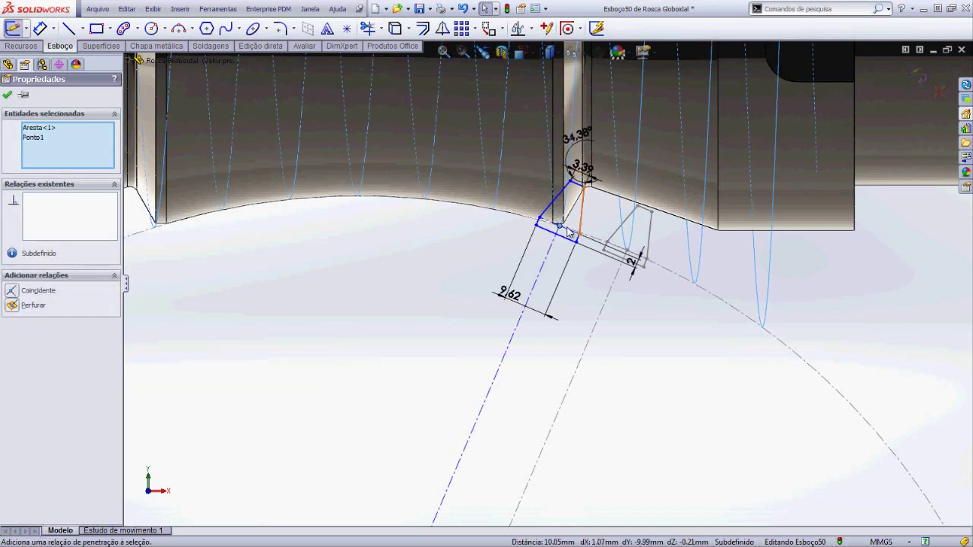
# Attach the radial line's lower end to the other line's end and close Esboço50.
pyautogui.scroll(5, 568, 233)
pyautogui.click(475, 475)
pyautogui.moveTo(461, 477); pyautogui.dragTo(484, 482)
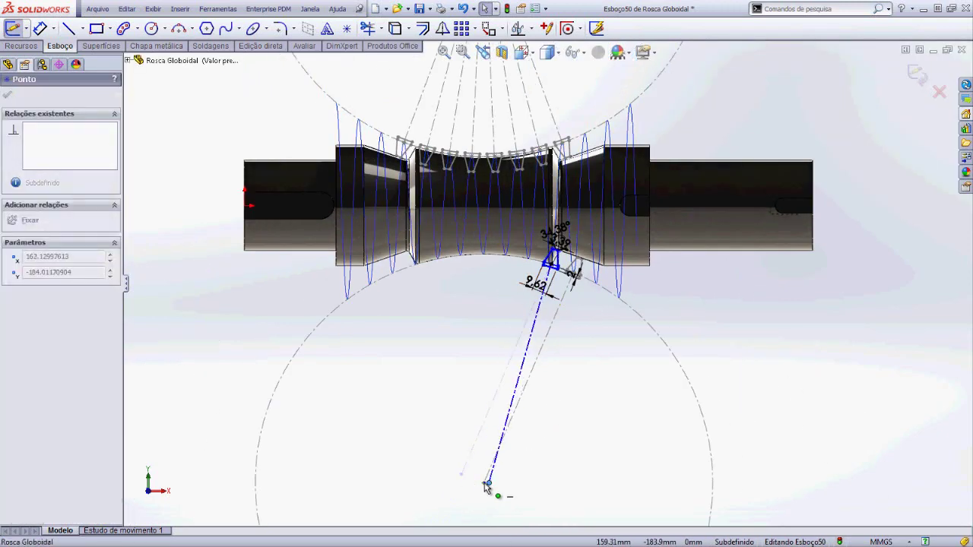
pyautogui.click(885, 141)
pyautogui.click(918, 76)
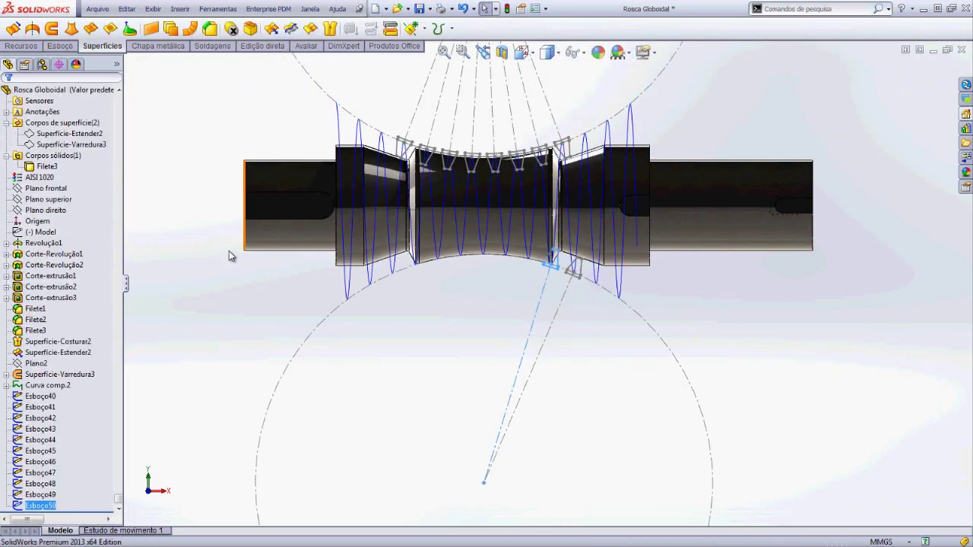
# Start the new Esboço51 sketch on Plano frontal.
pyautogui.click(46, 188)
pyautogui.click(92, 181)
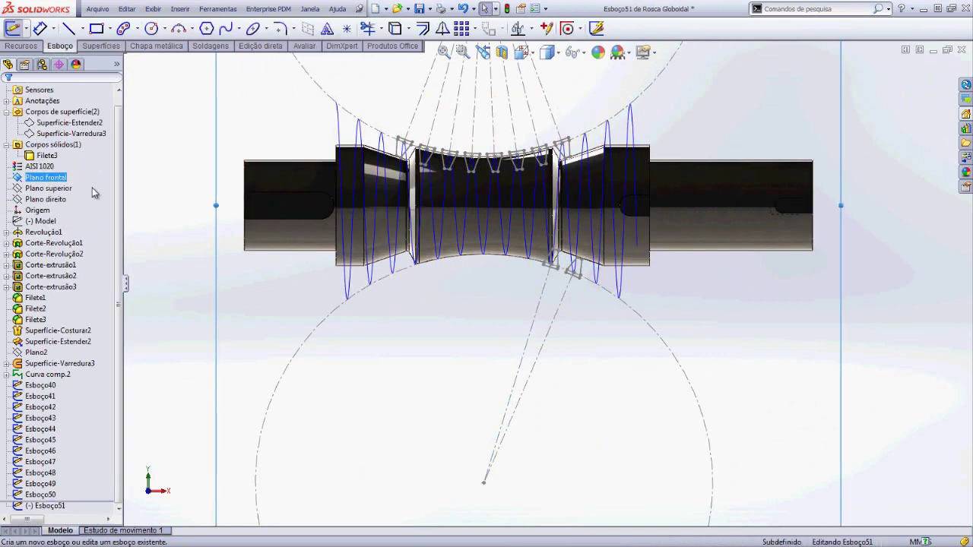
pyautogui.scroll(5, 428, 340)
pyautogui.scroll(-2, 452, 294)
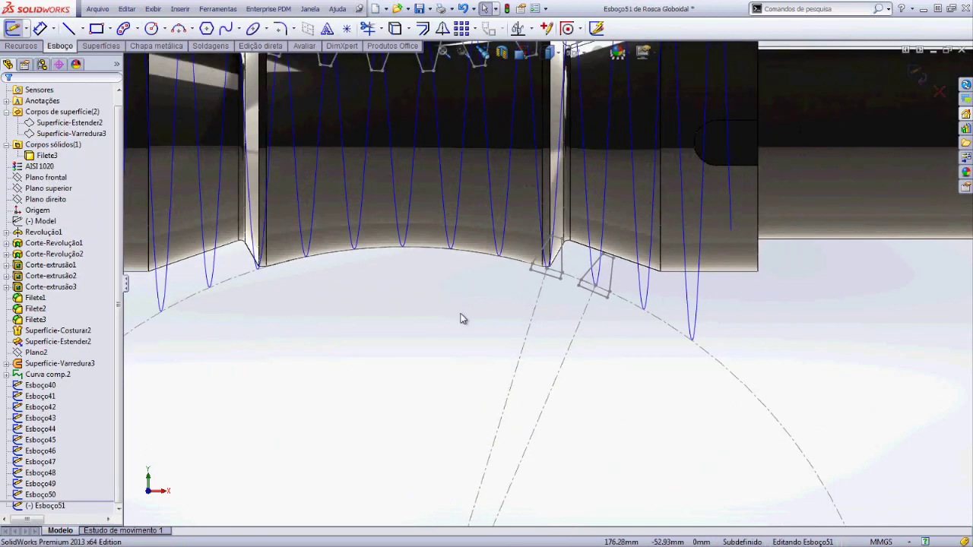
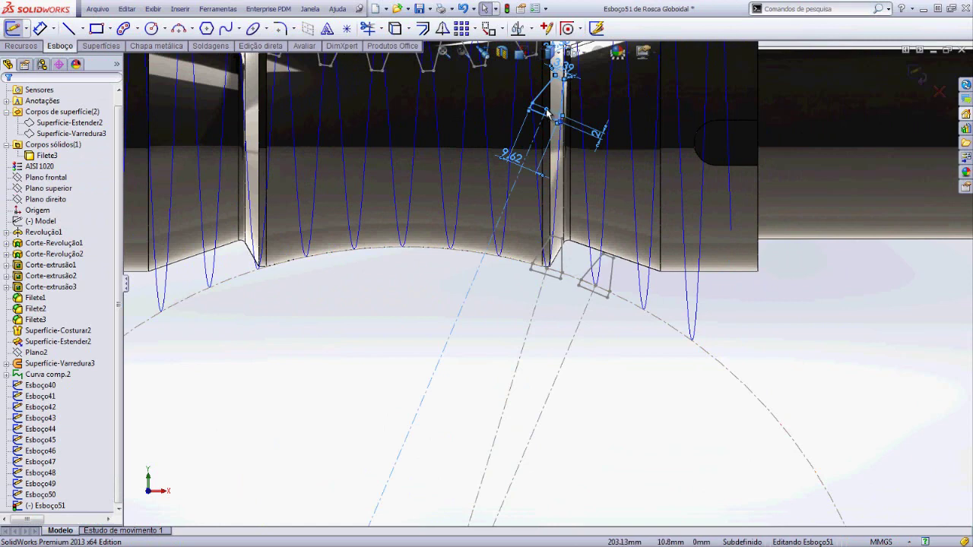
# Move the pasted trapezoid profile near the helix and pierce its base midpoint onto the helix.
pyautogui.moveTo(547, 113); pyautogui.dragTo(499, 279)
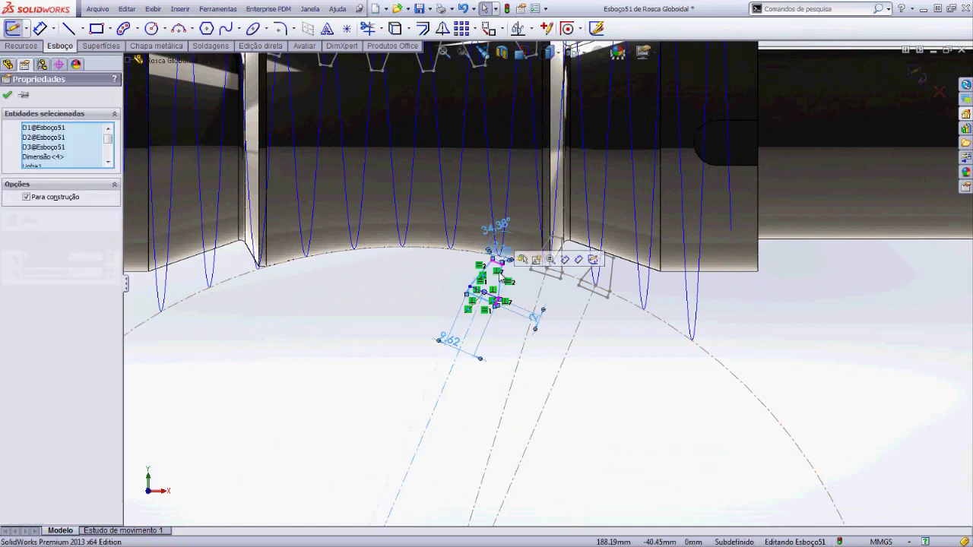
pyautogui.press('Escape')
pyautogui.scroll(3, 492, 283)
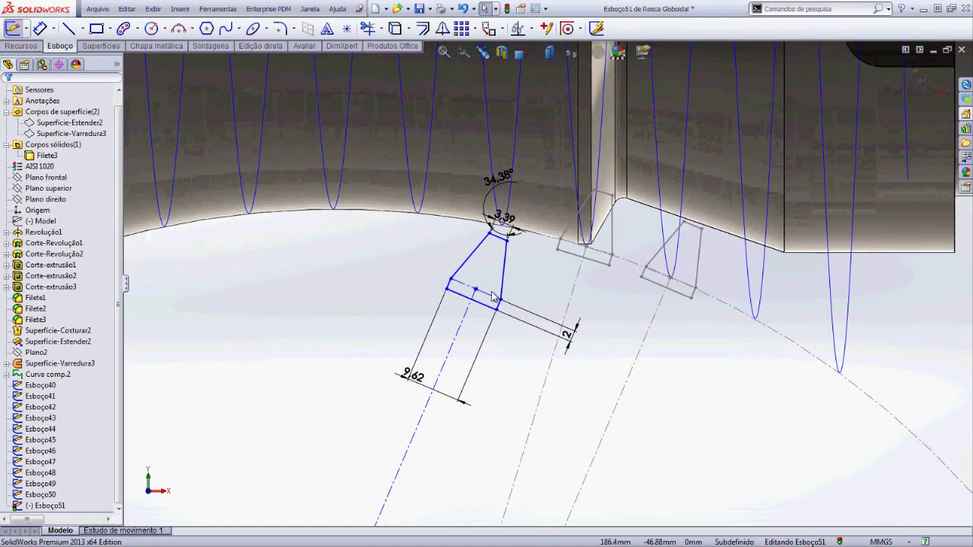
pyautogui.click(519, 199)
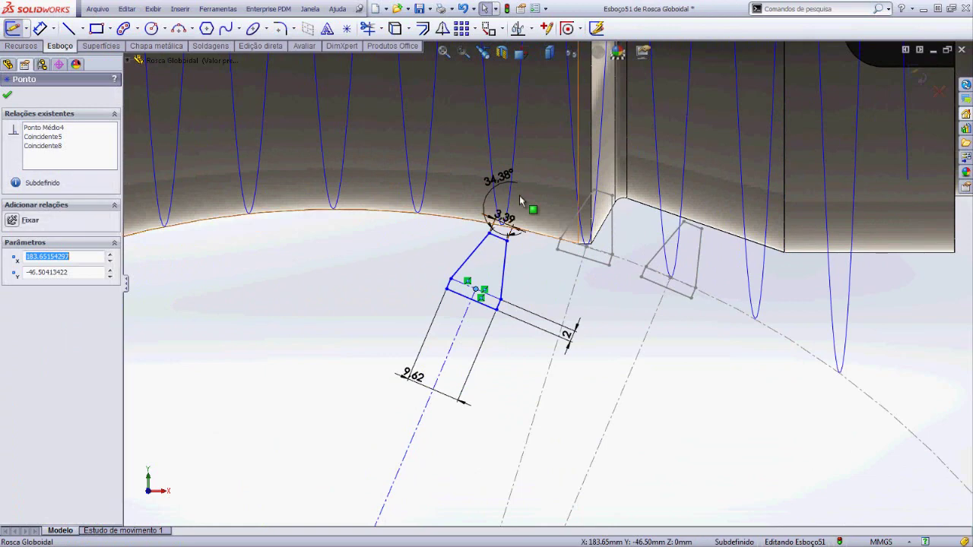
pyautogui.keyDown('ctrl'); pyautogui.click(494, 164); pyautogui.keyUp('ctrl')
pyautogui.click(538, 114)
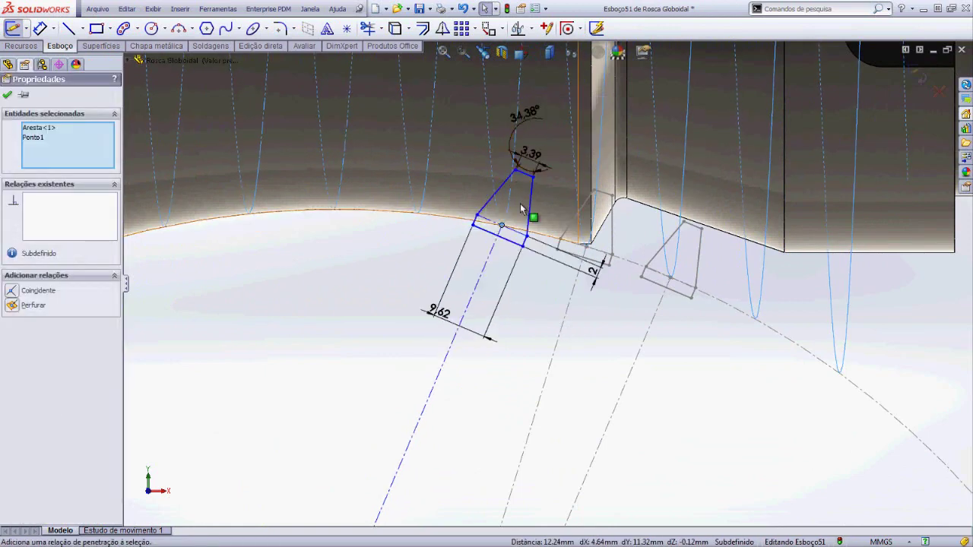
# Make the centreline's lower end coincident with the focal point and close the profile sketch.
pyautogui.scroll(-5, 525, 251)
pyautogui.click(507, 434)
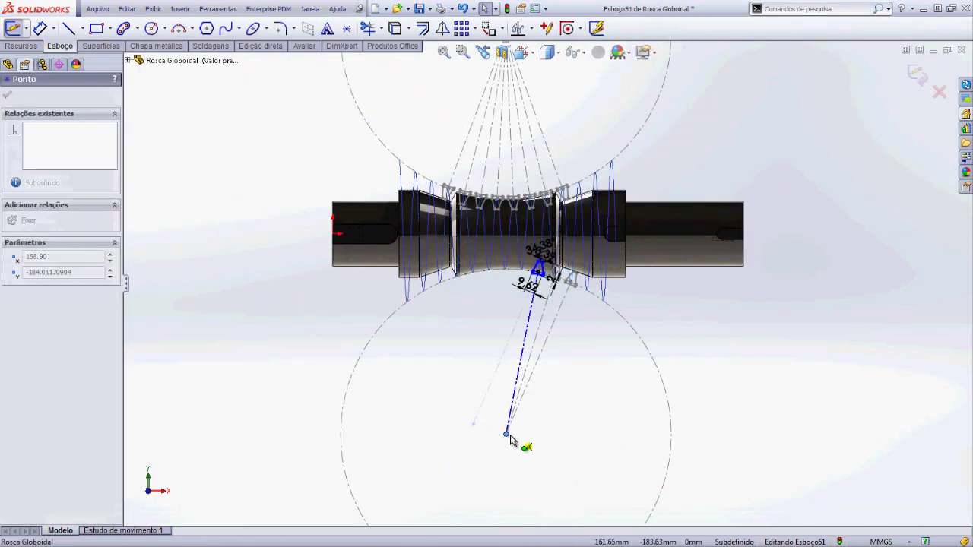
pyautogui.click(545, 392)
pyautogui.click(917, 74)
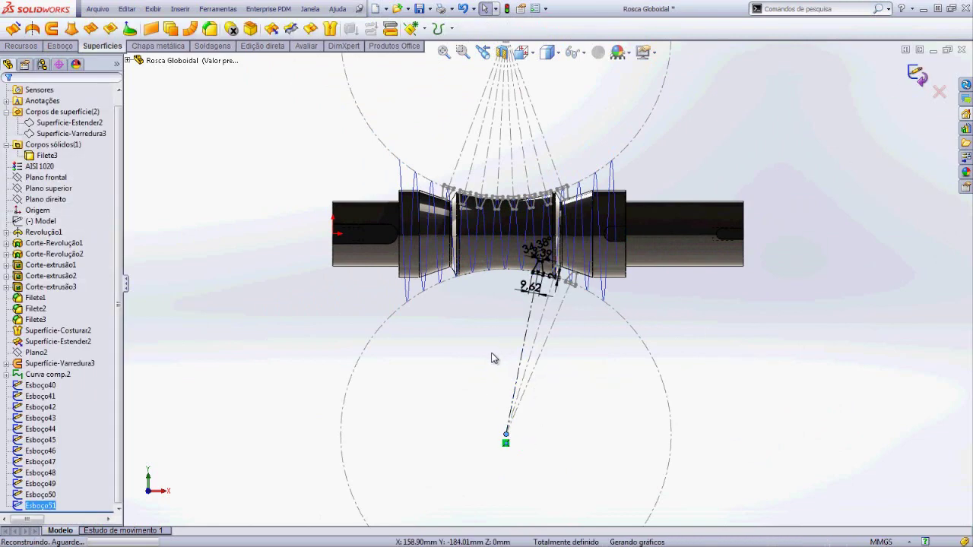
# Hide the Filete3 solid body.
pyautogui.scroll(-2, 537, 319)
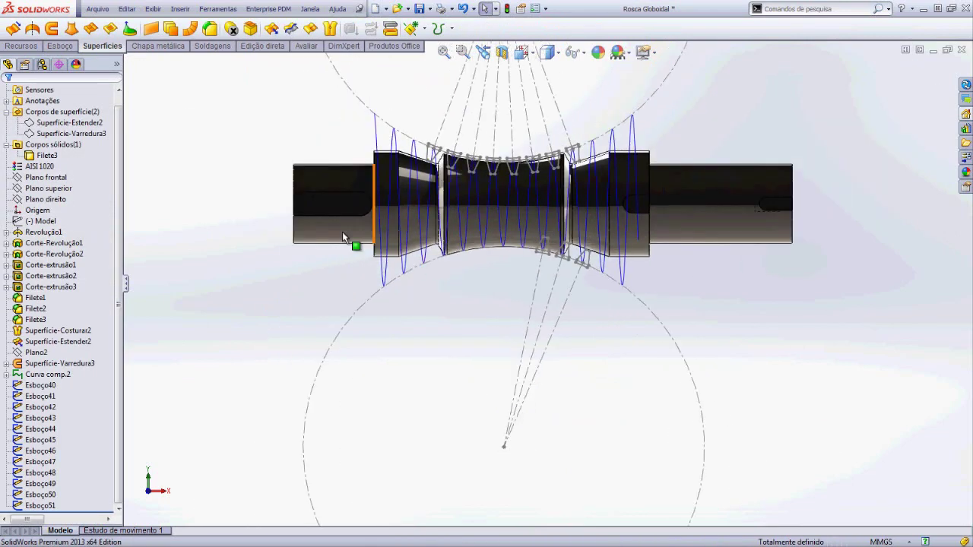
pyautogui.click(28, 156)
pyautogui.rightClick(41, 160)
pyautogui.click(49, 135)
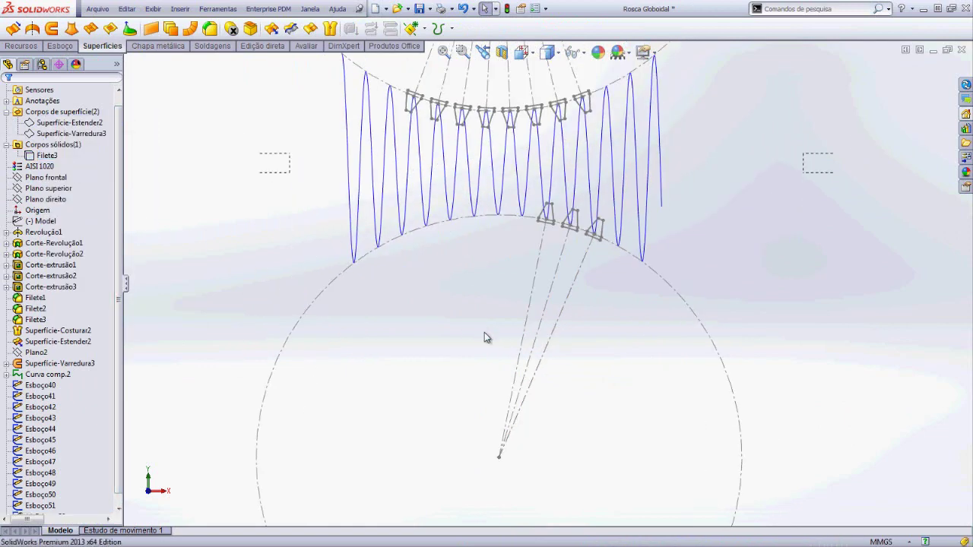
# Start a new sketch, Esboço53, on Plano frontal.
pyautogui.scroll(3, 296, 265)
pyautogui.scroll(2, 315, 277)
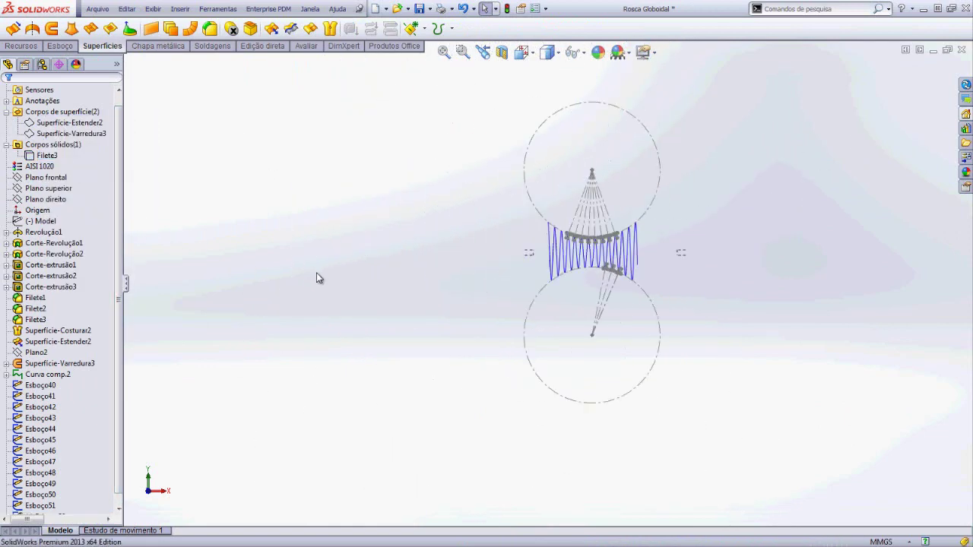
pyautogui.scroll(-3, 316, 272)
pyautogui.click(45, 177)
pyautogui.click(80, 155)
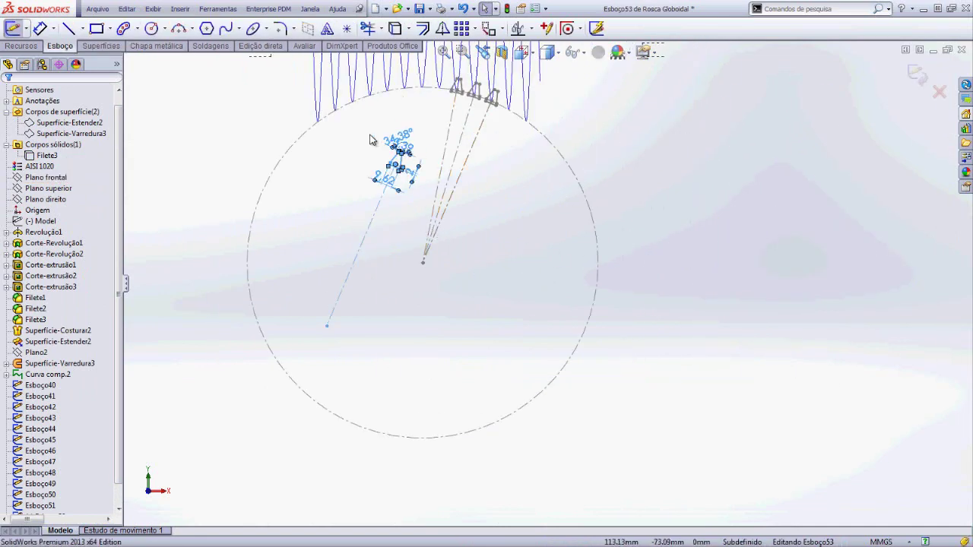
# Pierce Esboço53's profile midpoint onto the helix, tie its centreline to the focal point, and close it.
pyautogui.scroll(-5, 370, 139)
pyautogui.click(456, 179)
pyautogui.scroll(3, 532, 304)
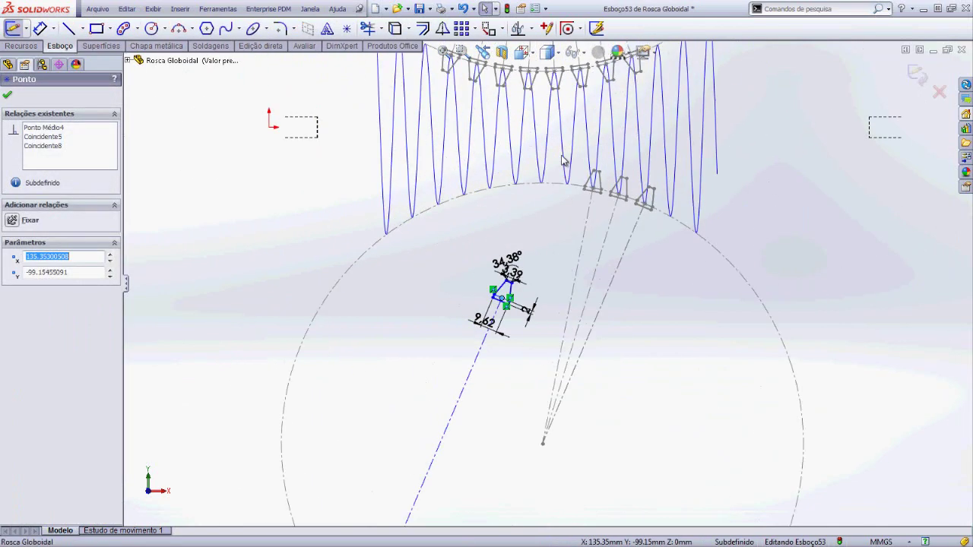
pyautogui.click(583, 199)
pyautogui.keyDown('ctrl'); pyautogui.click(582, 199); pyautogui.keyUp('ctrl')
pyautogui.click(614, 147)
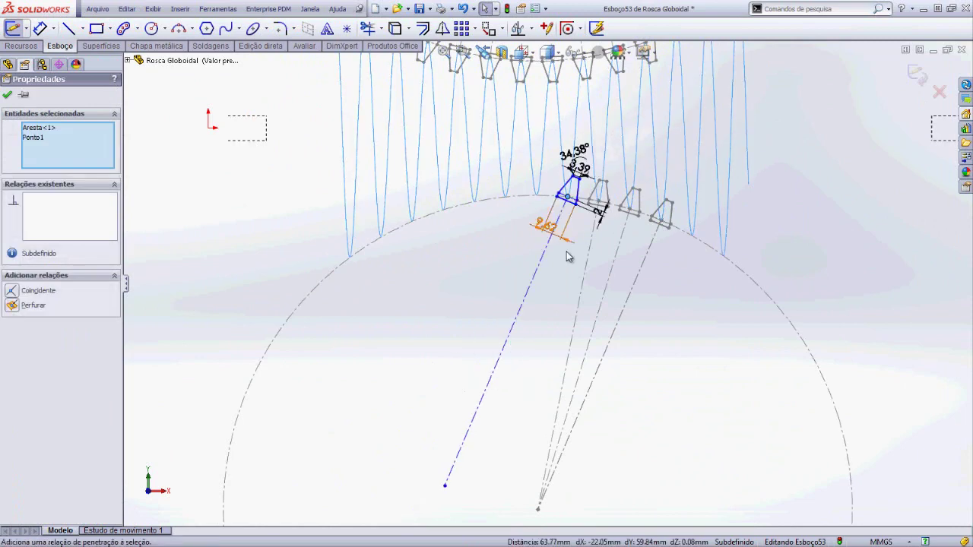
pyautogui.scroll(3, 566, 252)
pyautogui.moveTo(487, 402); pyautogui.dragTo(541, 412)
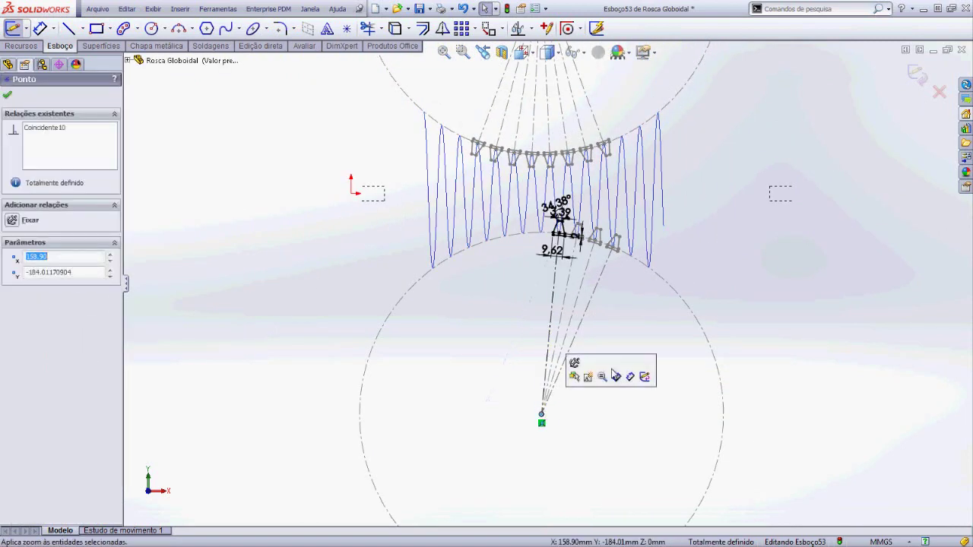
pyautogui.click(915, 79)
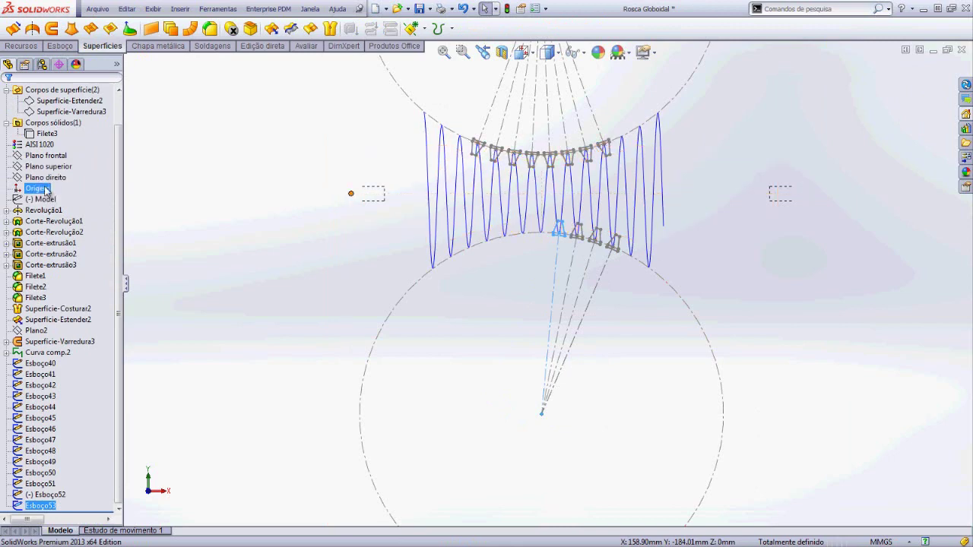
# Start Esboço54 on Plano frontal and paste the trapezoid profile into it.
pyautogui.click(46, 155)
pyautogui.click(57, 169)
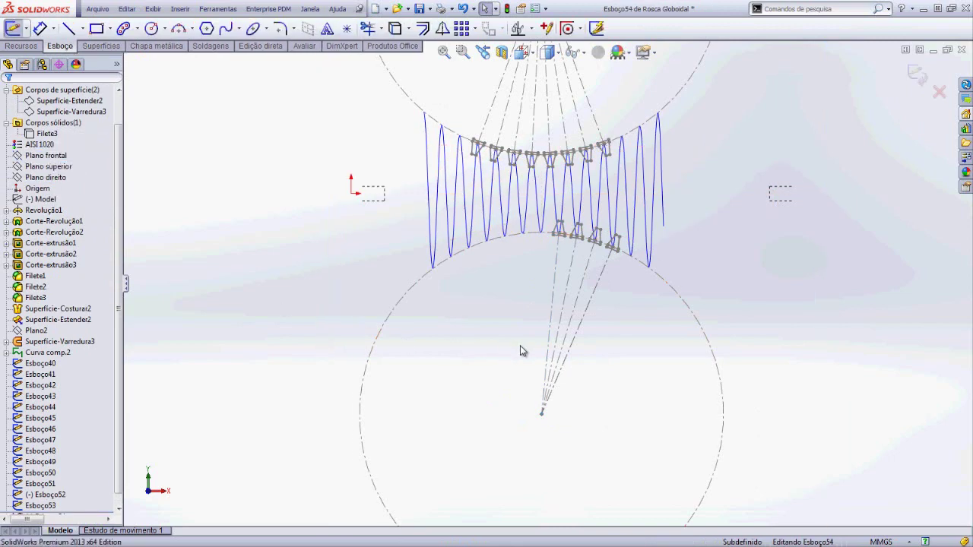
pyautogui.hotkey('ctrl', 'v')
pyautogui.scroll(-2, 540, 311)
pyautogui.scroll(-2, 512, 282)
pyautogui.scroll(-2, 623, 228)
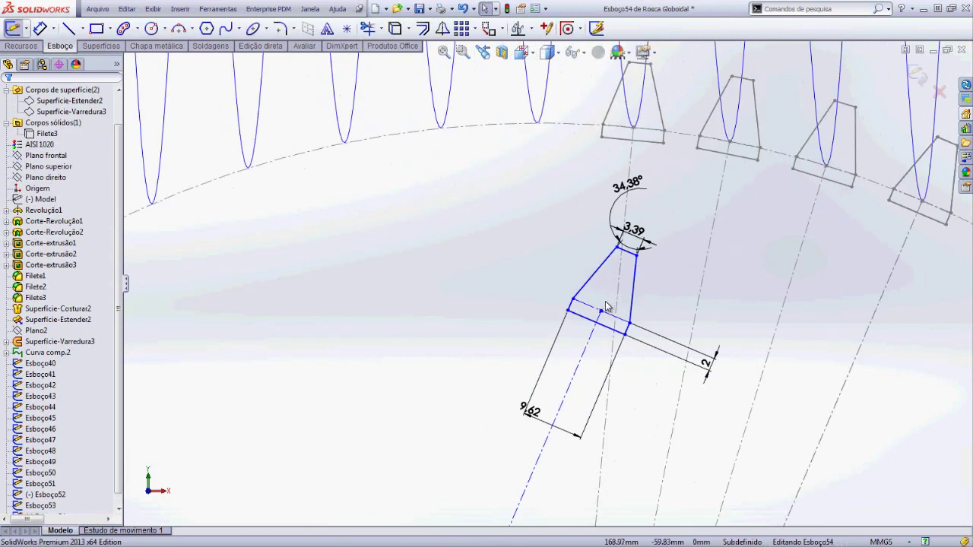
# Pierce the new profile onto the helix, join its centreline end to the focal point, and close it.
pyautogui.click(600, 310)
pyautogui.keyDown('ctrl'); pyautogui.click(539, 122); pyautogui.keyUp('ctrl')
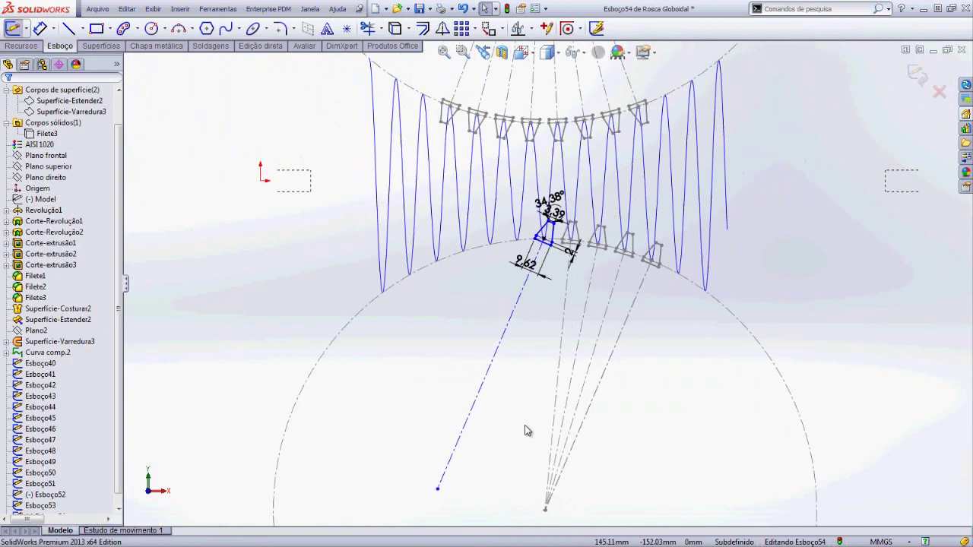
pyautogui.keyDown('ctrl'); pyautogui.moveTo(526, 430); pyautogui.dragTo(538, 348, button='middle'); pyautogui.keyUp('ctrl')
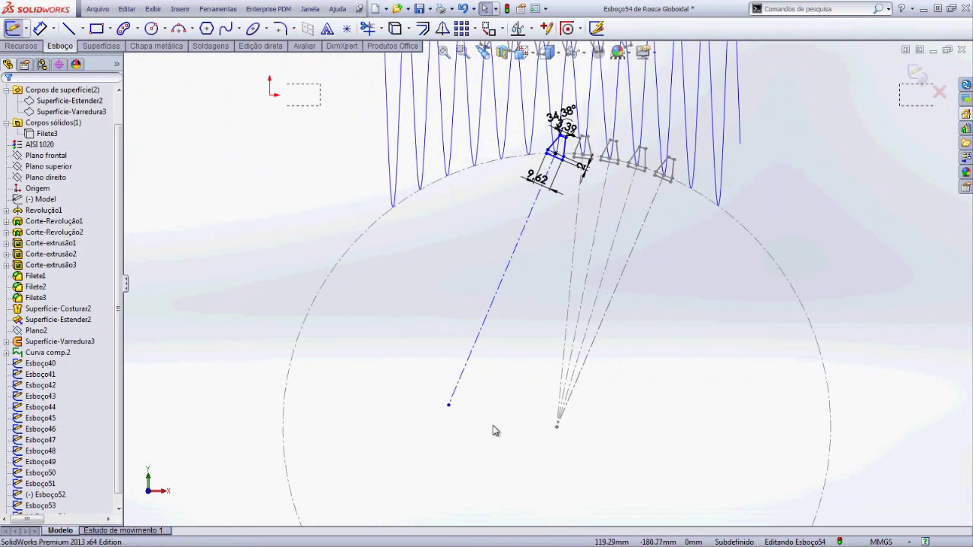
pyautogui.moveTo(449, 408); pyautogui.dragTo(556, 427)
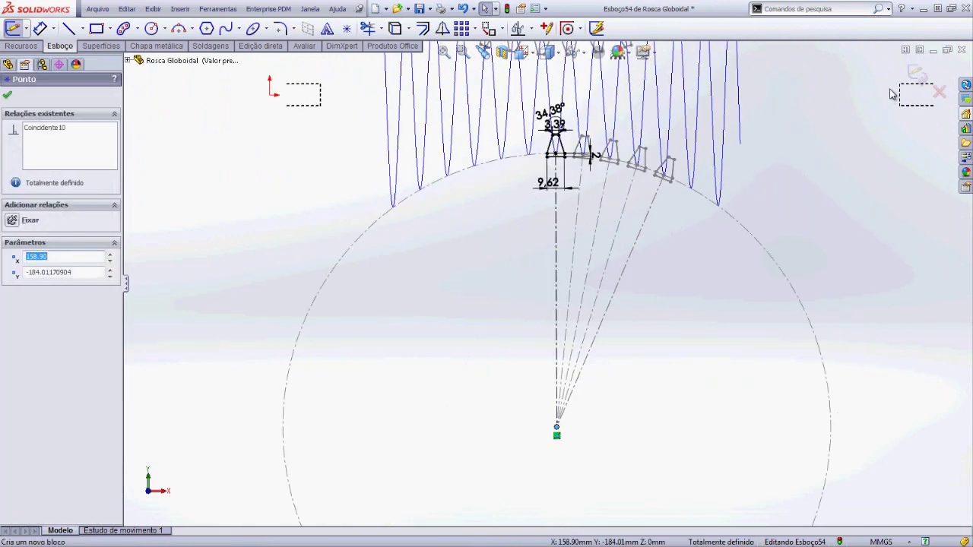
pyautogui.click(835, 109)
# Start Esboço55 on Plano frontal and paste the trapezoid profile.
pyautogui.click(46, 155)
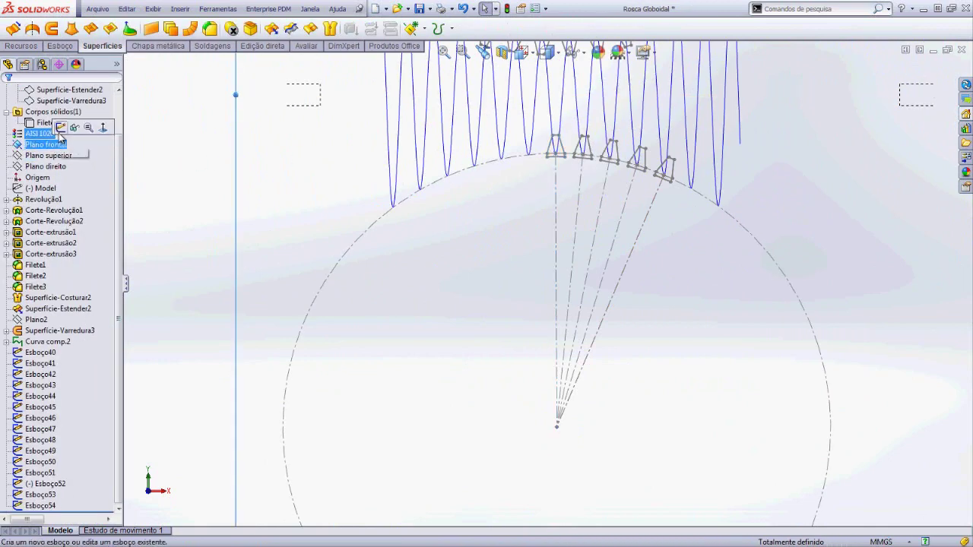
pyautogui.click(65, 123)
pyautogui.click(521, 272)
pyautogui.hotkey('ctrl', 'v')
pyautogui.scroll(-3, 530, 184)
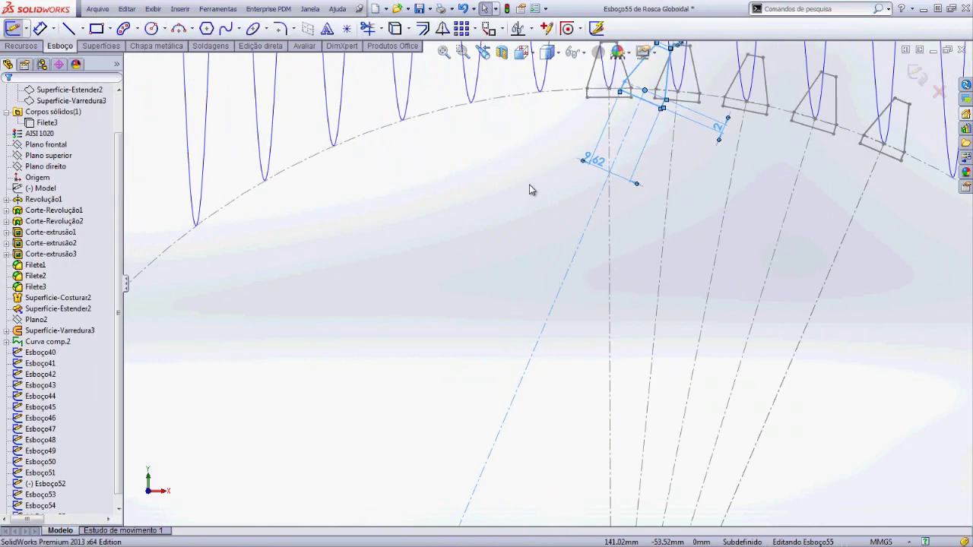
pyautogui.scroll(-2, 553, 169)
pyautogui.scroll(-2, 671, 169)
# Pierce the profile's base midpoint onto the helix.
pyautogui.click(704, 167)
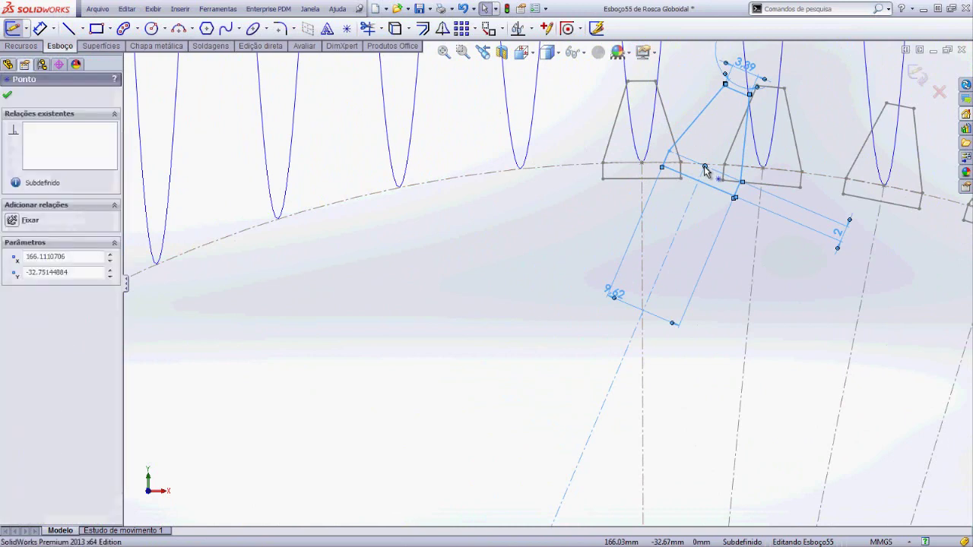
pyautogui.keyDown('ctrl'); pyautogui.click(706, 170); pyautogui.keyUp('ctrl')
pyautogui.click(719, 152)
pyautogui.click(704, 167)
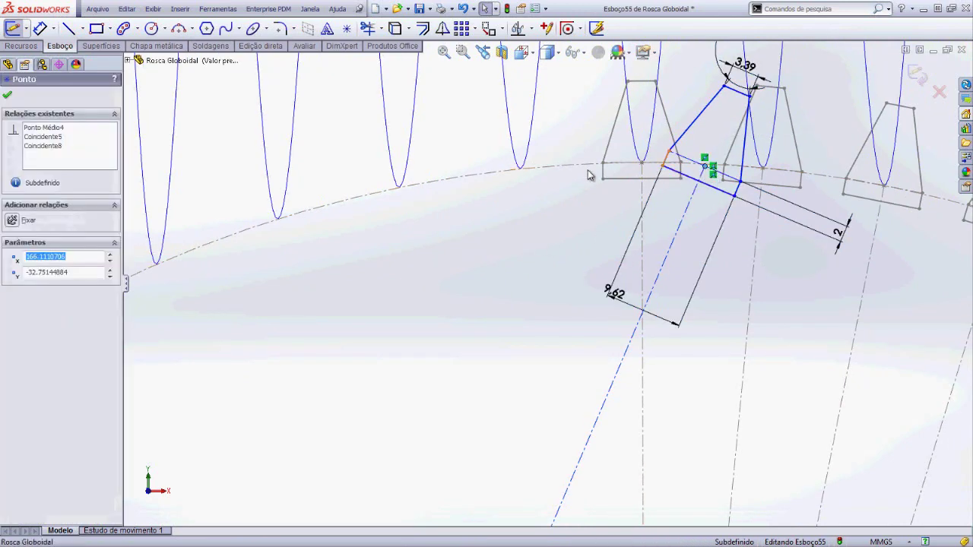
pyautogui.keyDown('ctrl'); pyautogui.click(529, 161); pyautogui.keyUp('ctrl')
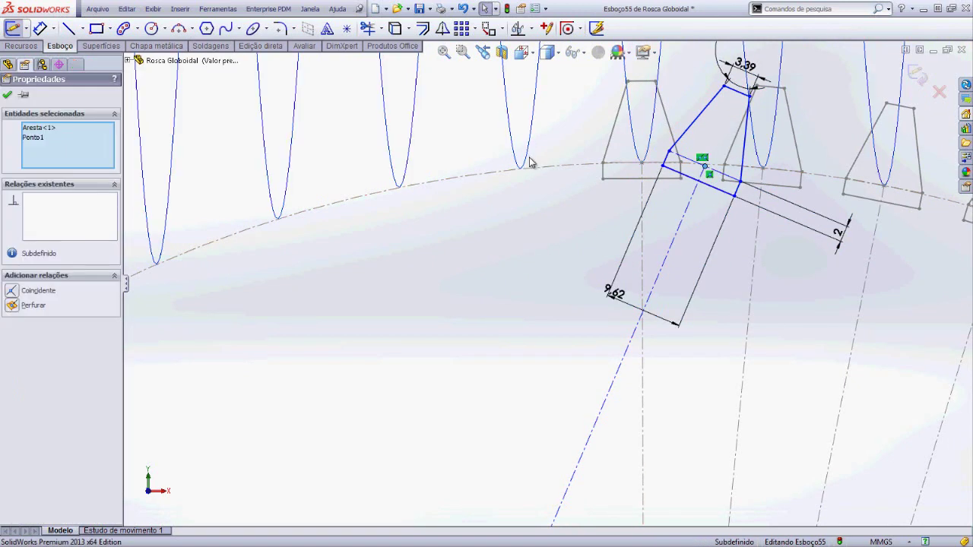
pyautogui.click(575, 103)
# Make the centreline end coincident with the fan's centre point and close Esboço55.
pyautogui.scroll(5, 527, 194)
pyautogui.scroll(3, 543, 436)
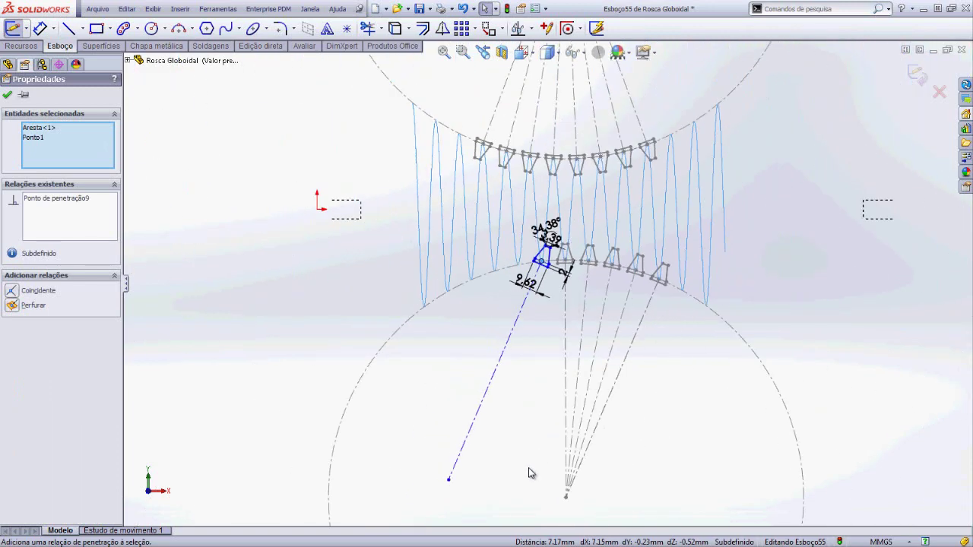
pyautogui.click(528, 467)
pyautogui.click(496, 483)
pyautogui.moveTo(523, 487); pyautogui.dragTo(567, 494)
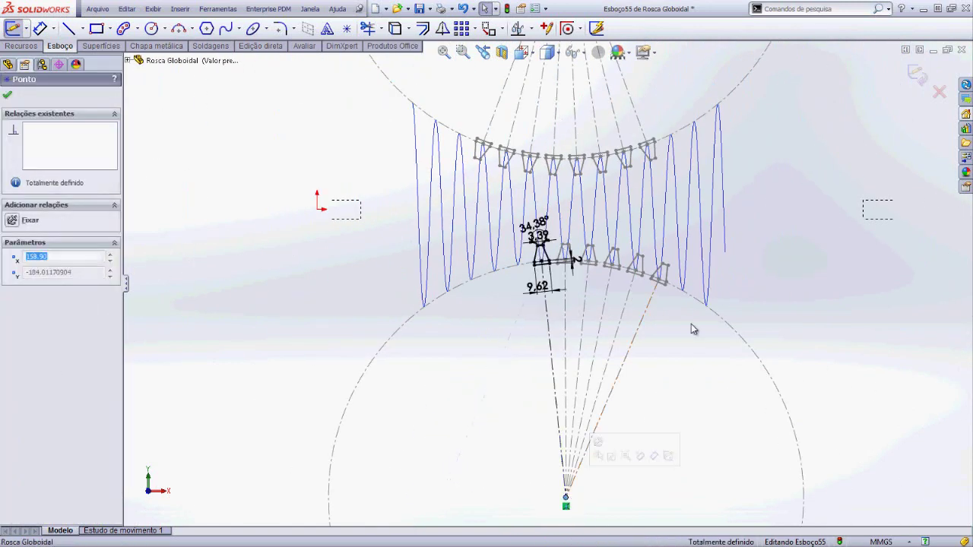
pyautogui.click(905, 85)
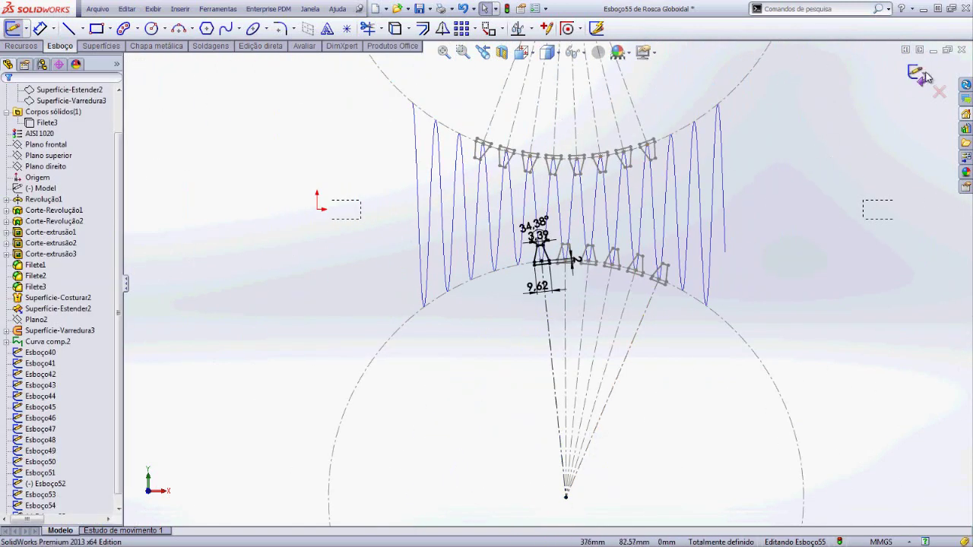
pyautogui.click(918, 73)
# Start Esboço56 on Plano superior and paste the trapezoid profile.
pyautogui.click(48, 145)
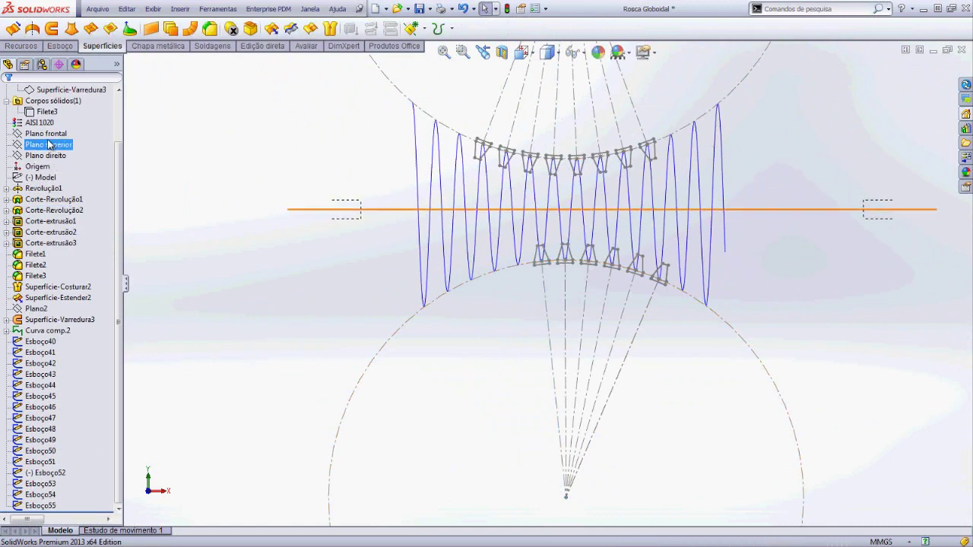
pyautogui.click(73, 115)
pyautogui.hotkey('ctrl', 'v')
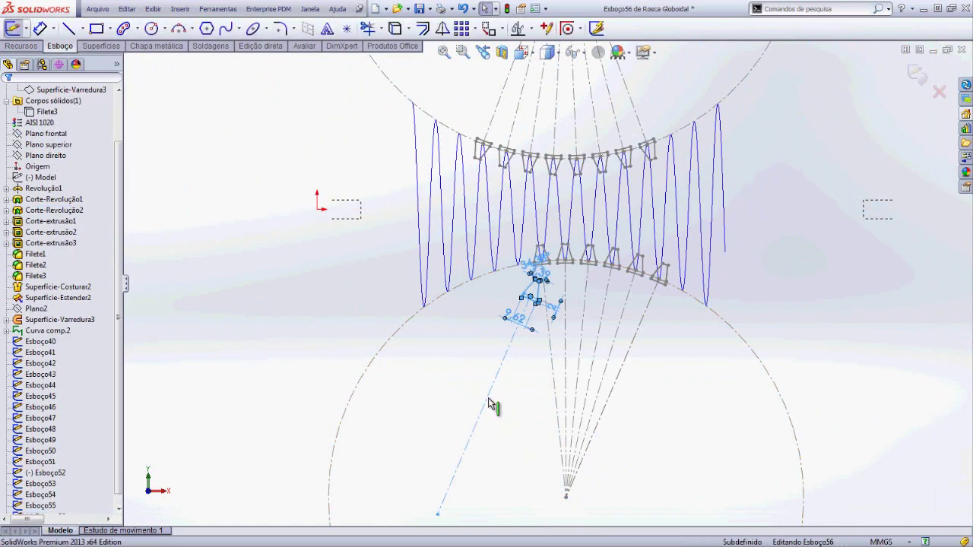
pyautogui.click(485, 306)
pyautogui.scroll(-3, 513, 287)
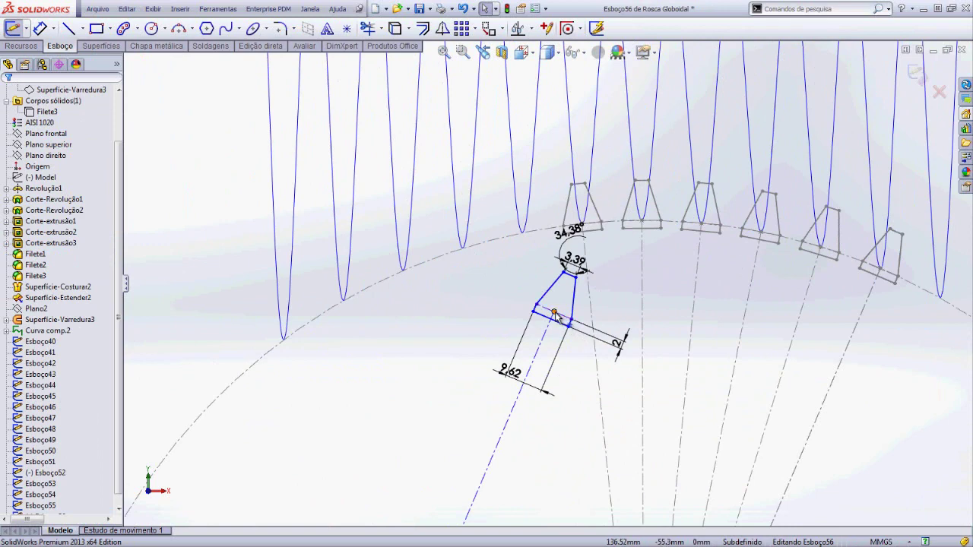
# Pierce the profile's reference point onto the helix.
pyautogui.click(524, 229)
pyautogui.keyDown('ctrl'); pyautogui.click(523, 230); pyautogui.keyUp('ctrl')
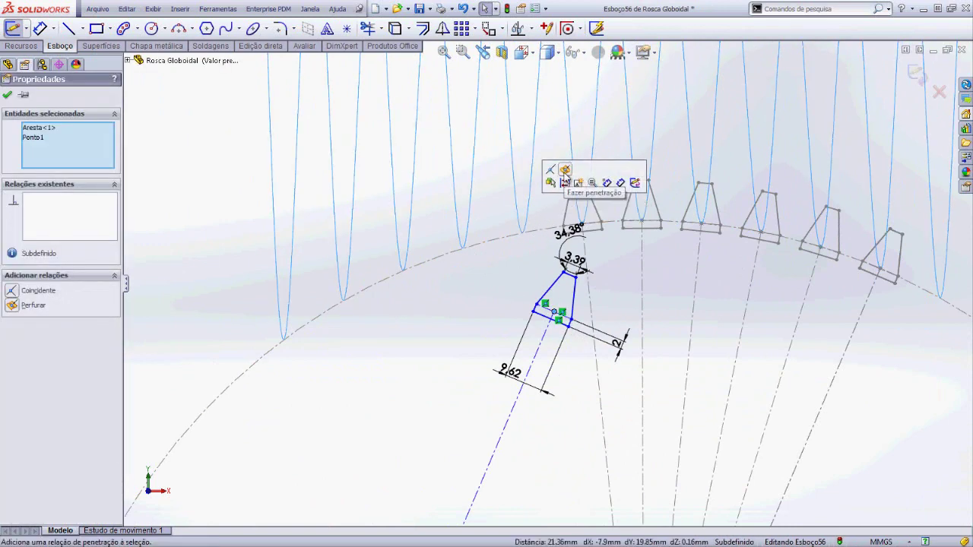
pyautogui.click(566, 175)
pyautogui.scroll(2, 558, 416)
# Attach the line's free end to the fan centre point and close Esboço56.
pyautogui.click(559, 416)
pyautogui.hotkey('ctrl', 'Up')
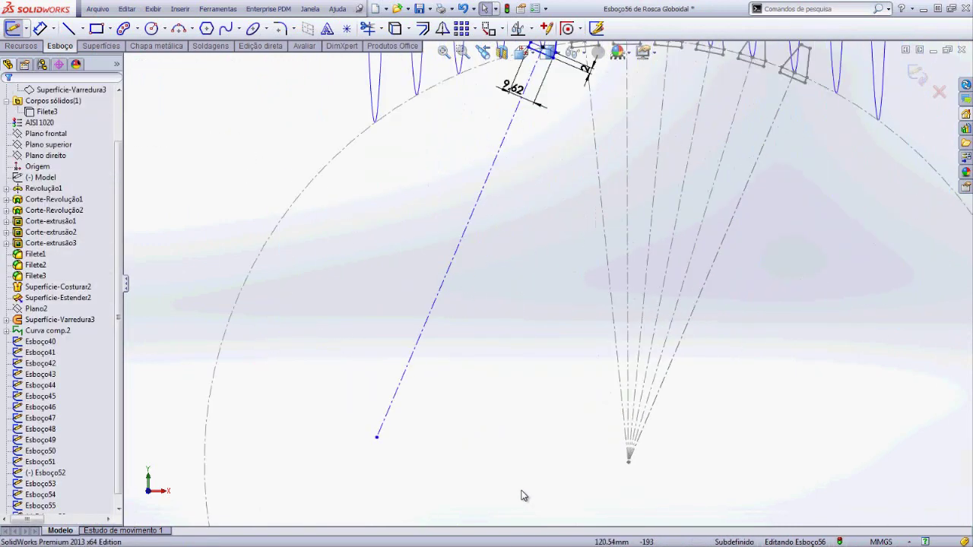
pyautogui.moveTo(377, 437); pyautogui.dragTo(628, 462)
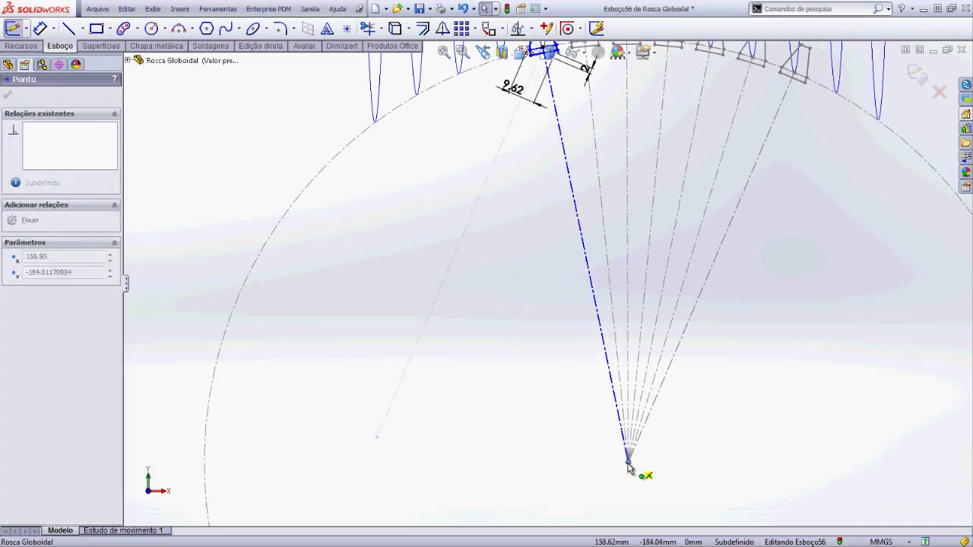
pyautogui.click(533, 426)
pyautogui.scroll(3, 533, 426)
pyautogui.scroll(-1, 575, 342)
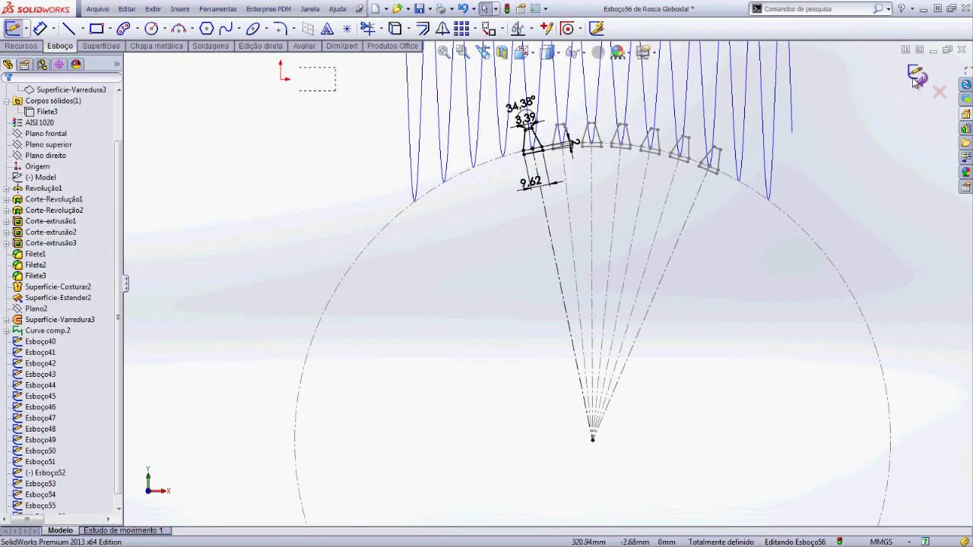
pyautogui.hotkey('ctrl', 'b')
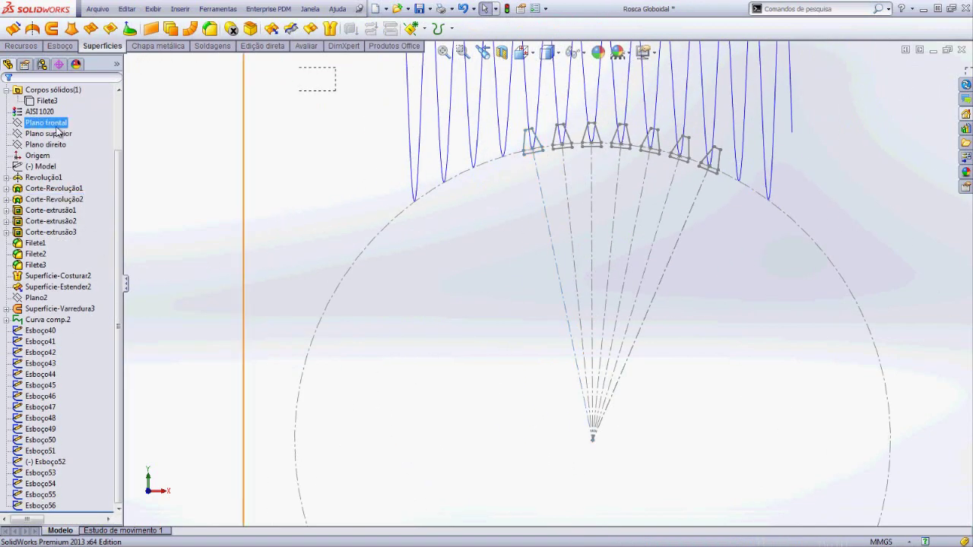
# Start Esboço57 on Plano frontal and paste another trapezoid profile copy.
pyautogui.click(46, 122)
pyautogui.click(72, 106)
pyautogui.hotkey('ctrl', 'v')
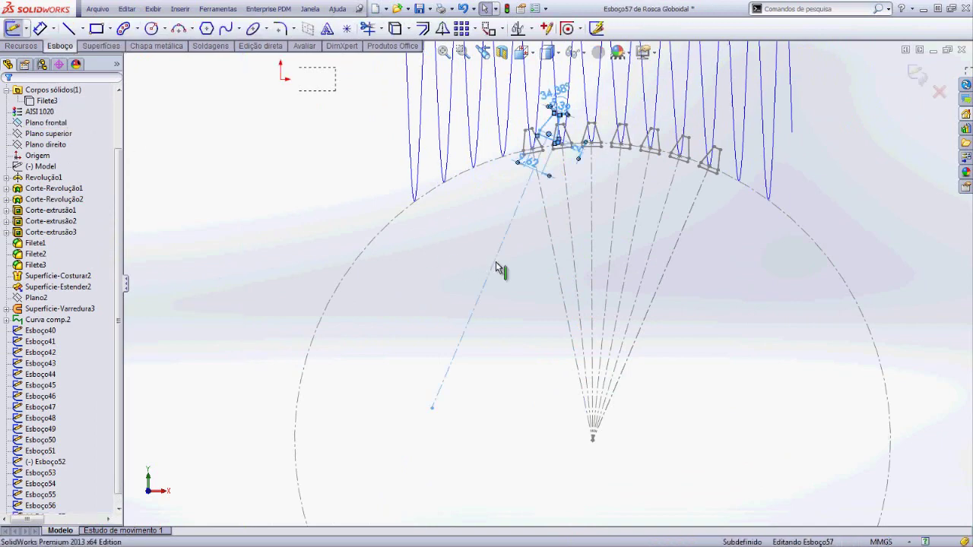
pyautogui.scroll(-3, 533, 158)
pyautogui.scroll(-2, 589, 152)
# Pierce the profile point onto the helix edge.
pyautogui.click(589, 149)
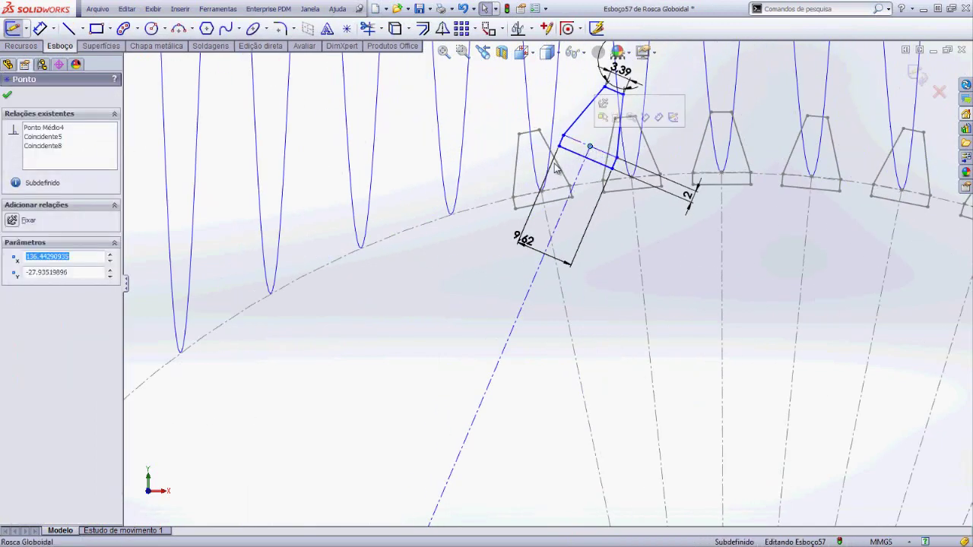
pyautogui.keyDown('ctrl'); pyautogui.click(569, 139); pyautogui.keyUp('ctrl')
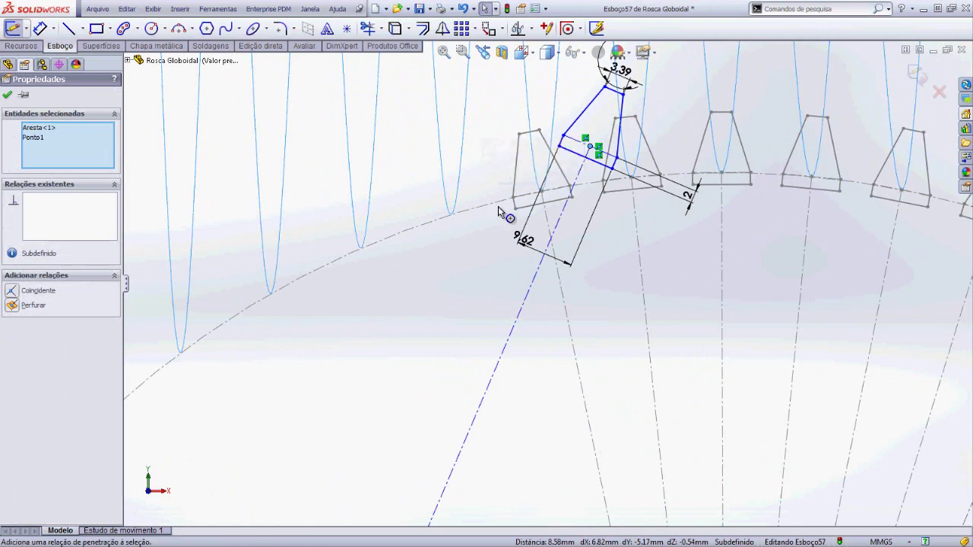
pyautogui.scroll(3, 498, 206)
pyautogui.scroll(2, 502, 407)
# Attach the line's free end to the circle centre and close Esboço57.
pyautogui.click(482, 392)
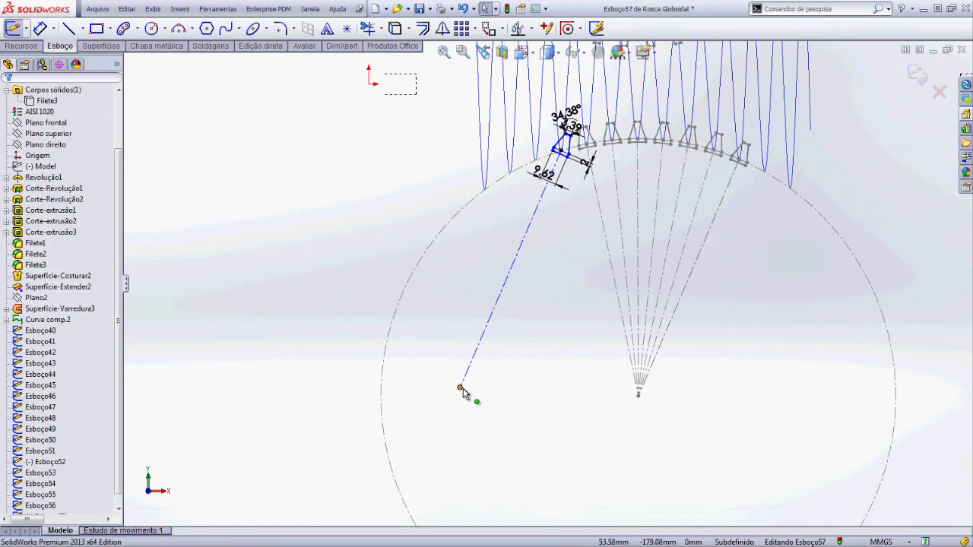
pyautogui.moveTo(461, 388); pyautogui.dragTo(638, 395)
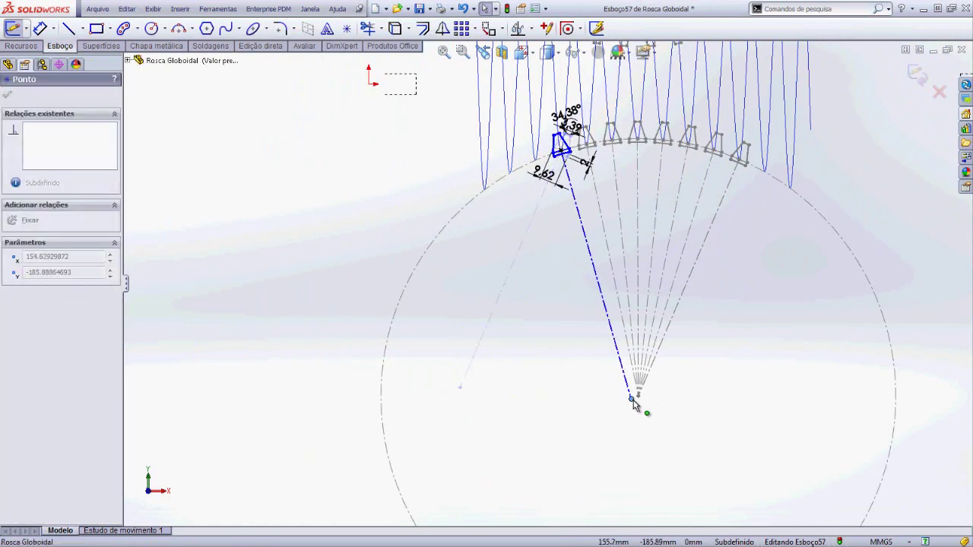
pyautogui.click(918, 76)
pyautogui.click(56, 114)
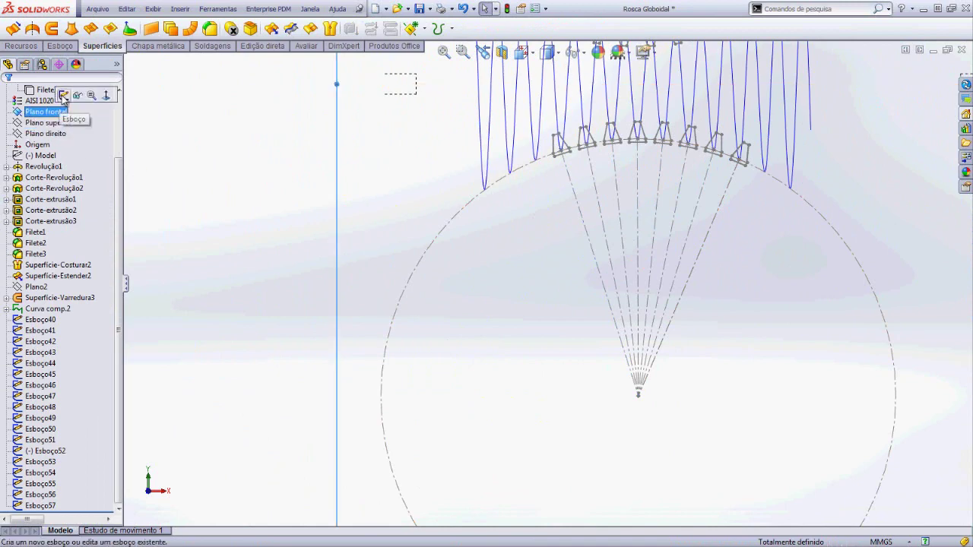
# Start Esboço58 and pierce the profile's reference point onto the helix.
pyautogui.click(67, 98)
pyautogui.scroll(-3, 548, 201)
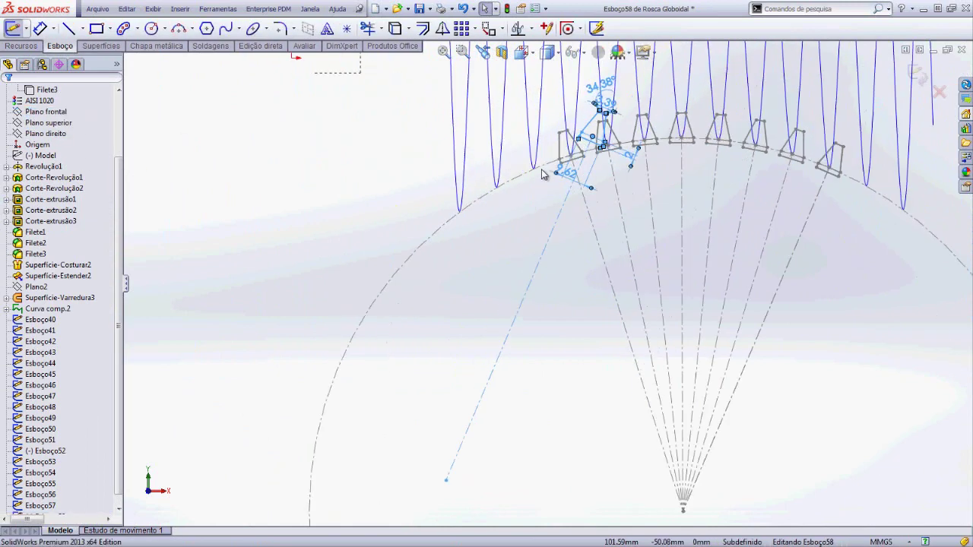
pyautogui.scroll(-3, 548, 205)
pyautogui.click(631, 134)
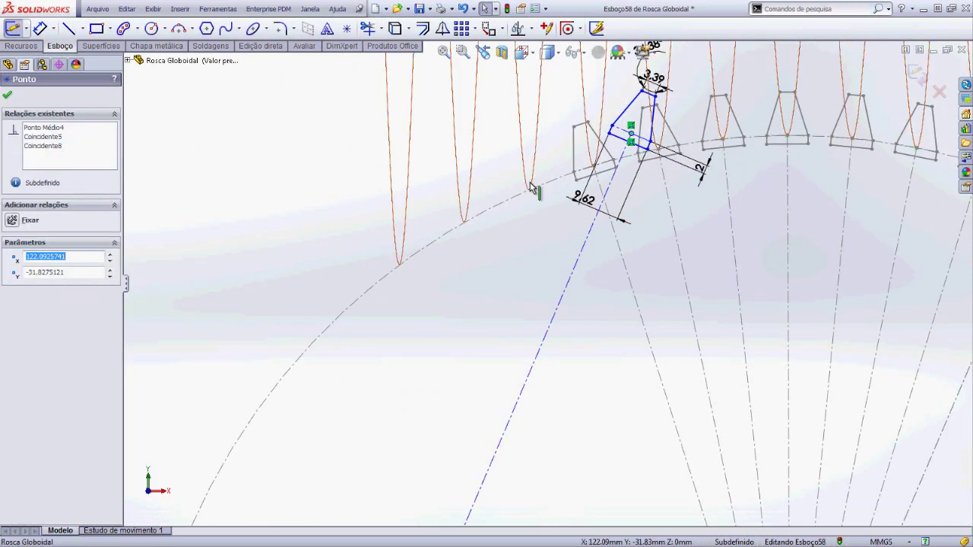
pyautogui.keyDown('ctrl'); pyautogui.click(530, 187); pyautogui.keyUp('ctrl')
pyautogui.scroll(3, 530, 237)
pyautogui.scroll(3, 585, 404)
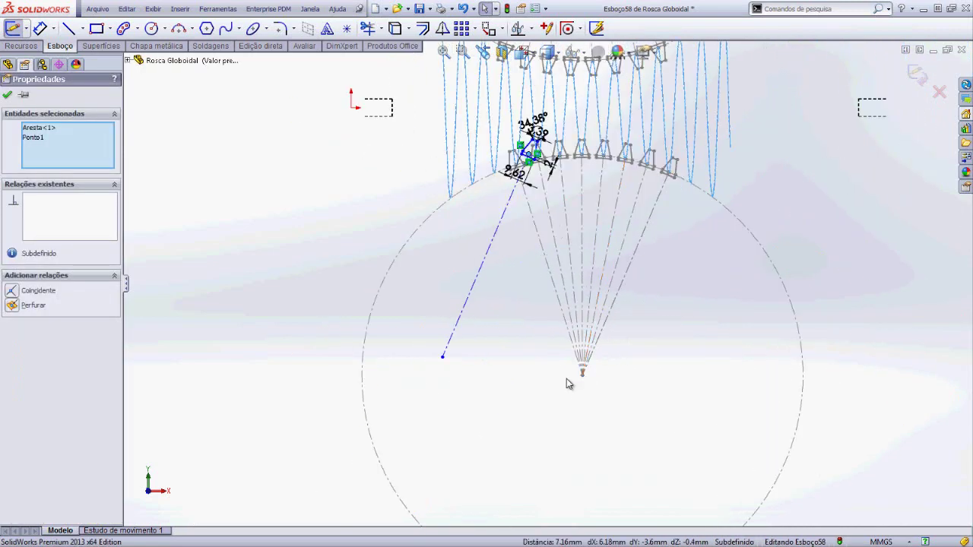
pyautogui.click(35, 307)
# Attach the line's free end to the fan centre and fit the sketch in view.
pyautogui.click(271, 311)
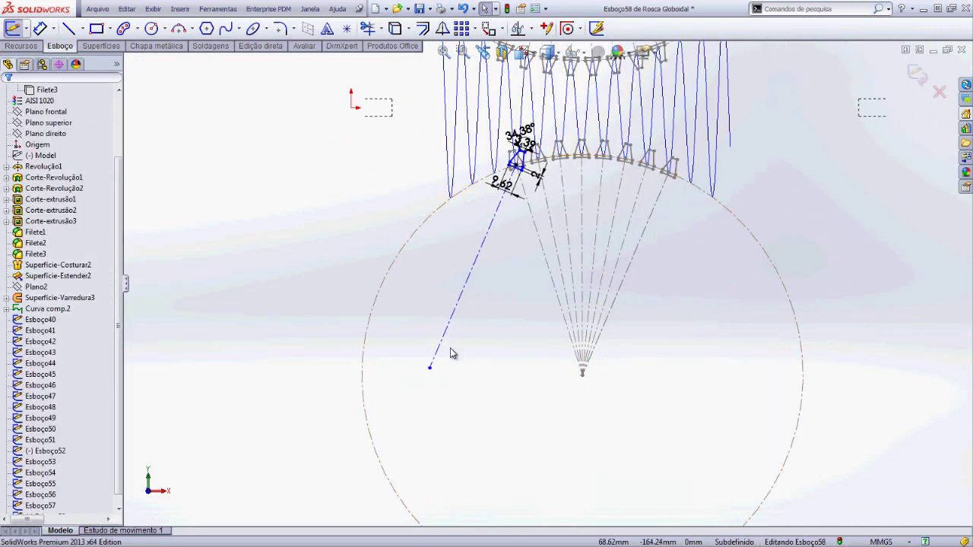
pyautogui.moveTo(430, 371); pyautogui.dragTo(583, 374)
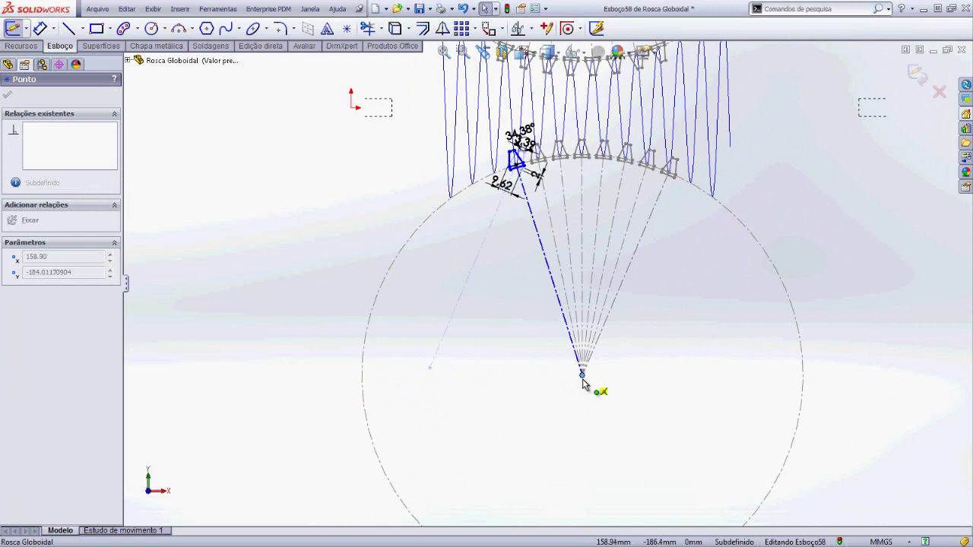
pyautogui.click(365, 260)
pyautogui.press('f')
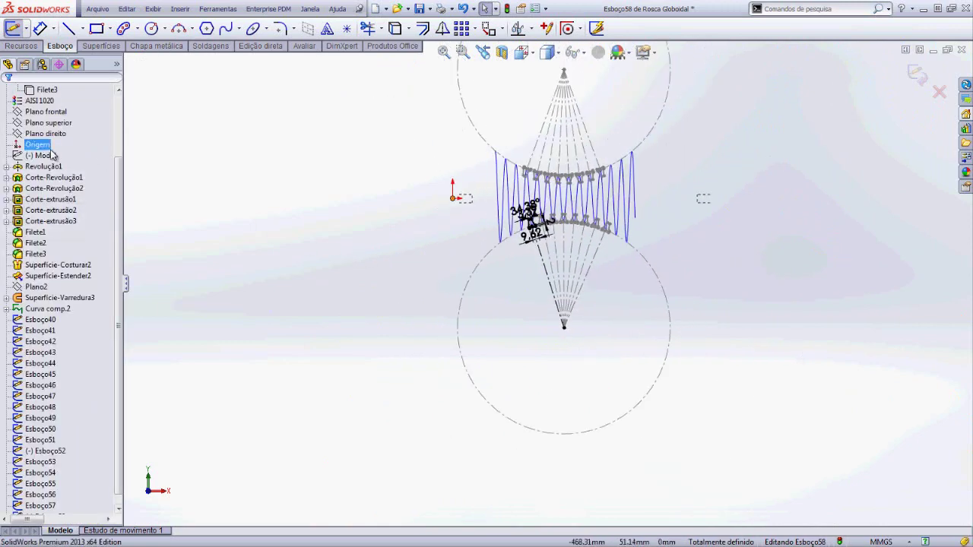
# Show the Filete3 solid body again and close Esboço58.
pyautogui.click(49, 90)
pyautogui.click(55, 74)
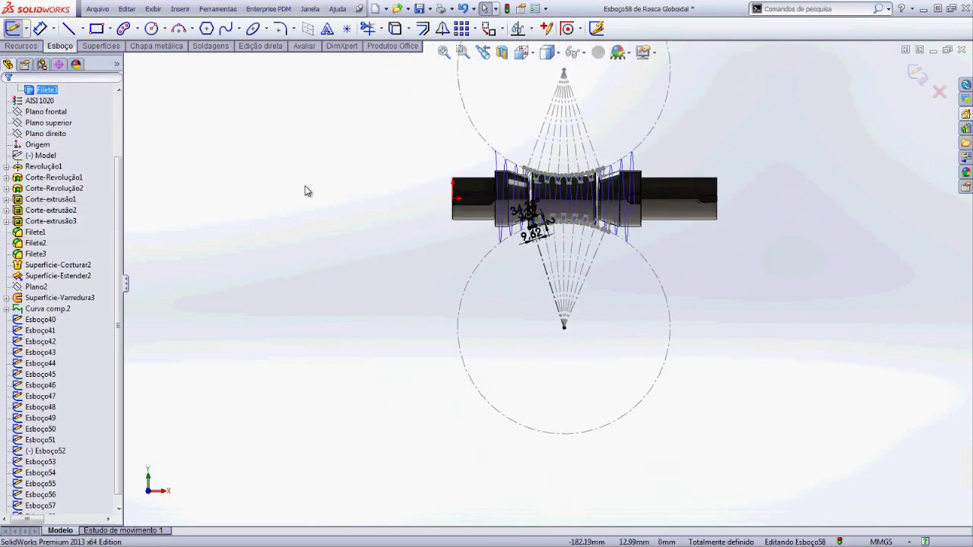
pyautogui.scroll(3, 597, 225)
pyautogui.scroll(3, 598, 226)
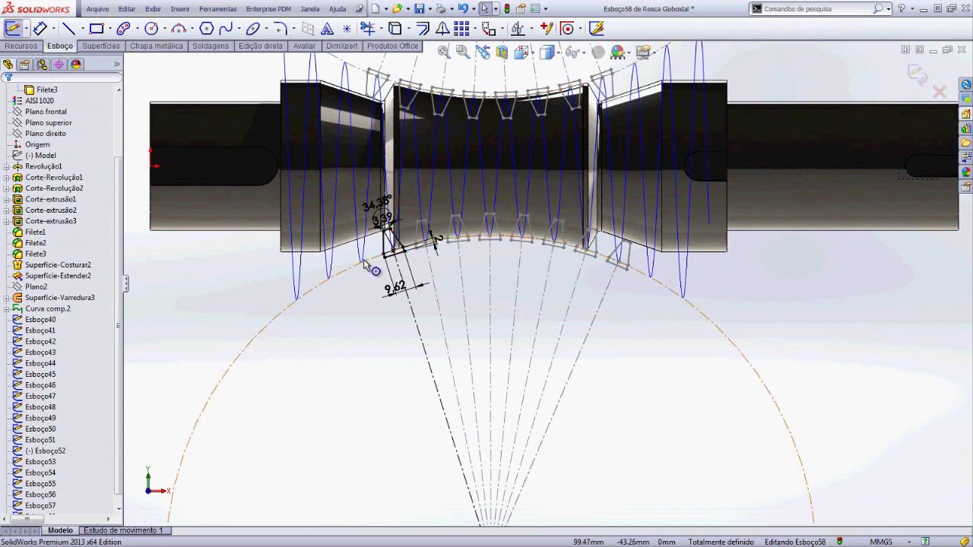
pyautogui.scroll(-2, 625, 262)
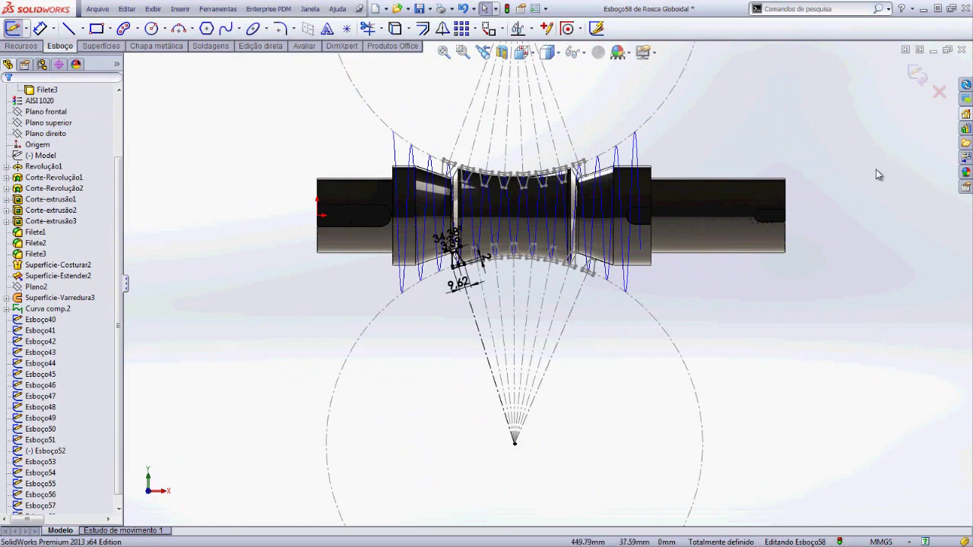
pyautogui.scroll(1, 489, 159)
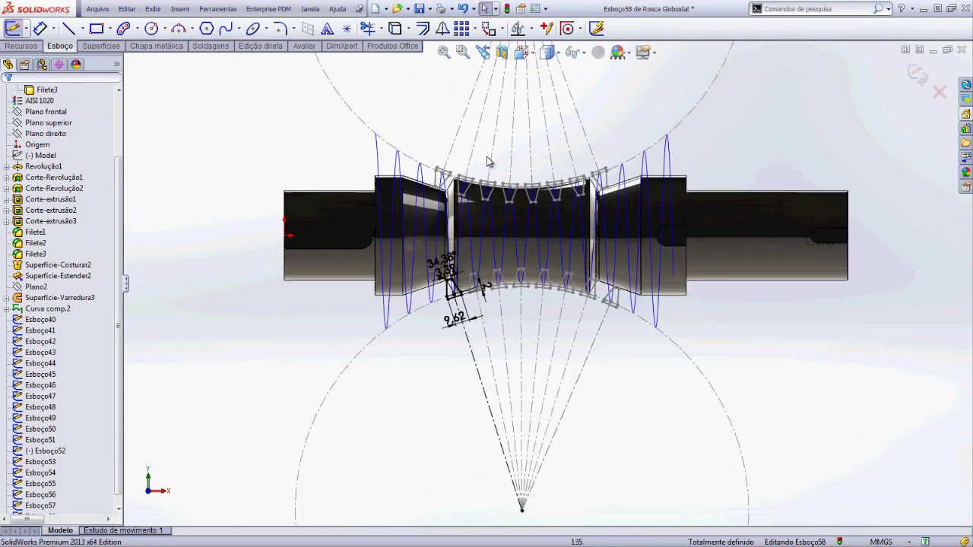
pyautogui.scroll(1, 487, 174)
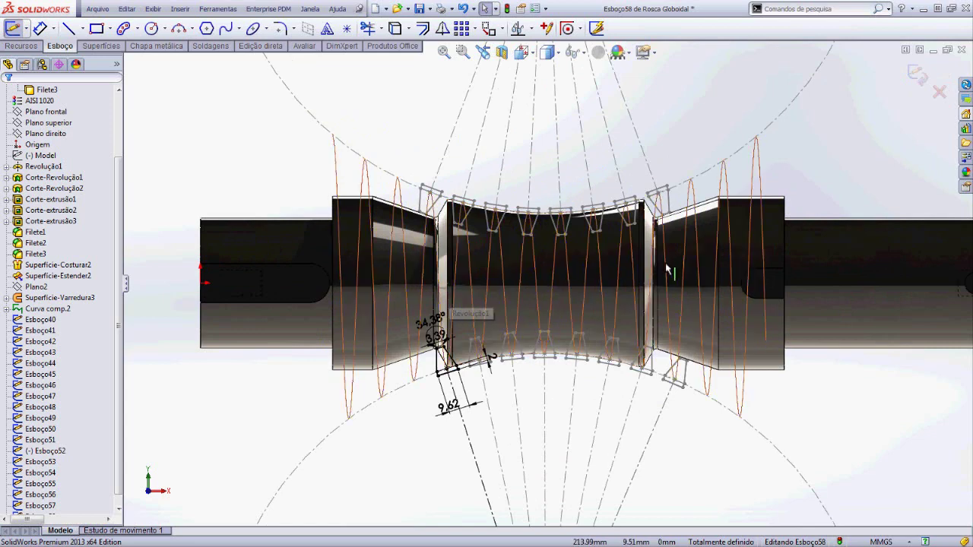
pyautogui.click(916, 76)
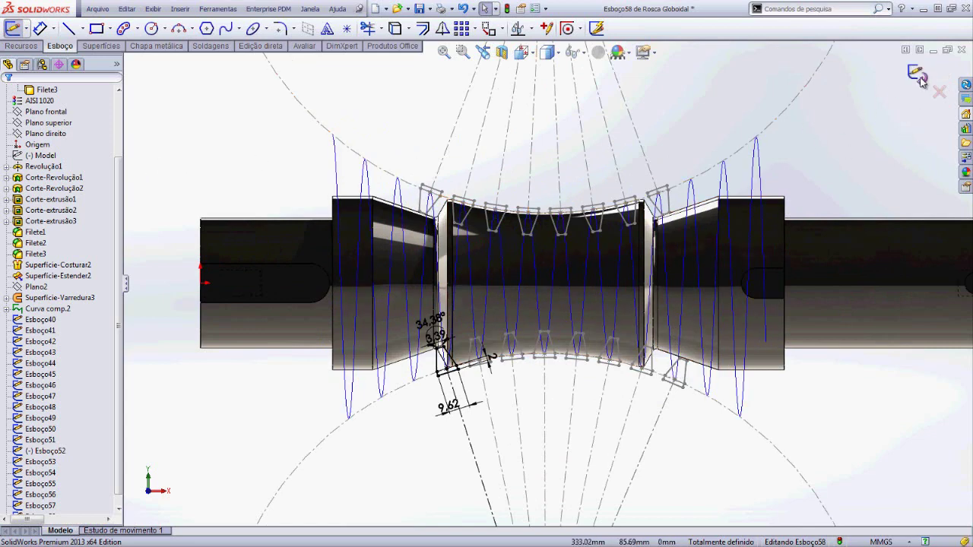
# Start Esboço59 on Plano frontal and paste the trapezoid profile.
pyautogui.press('f')
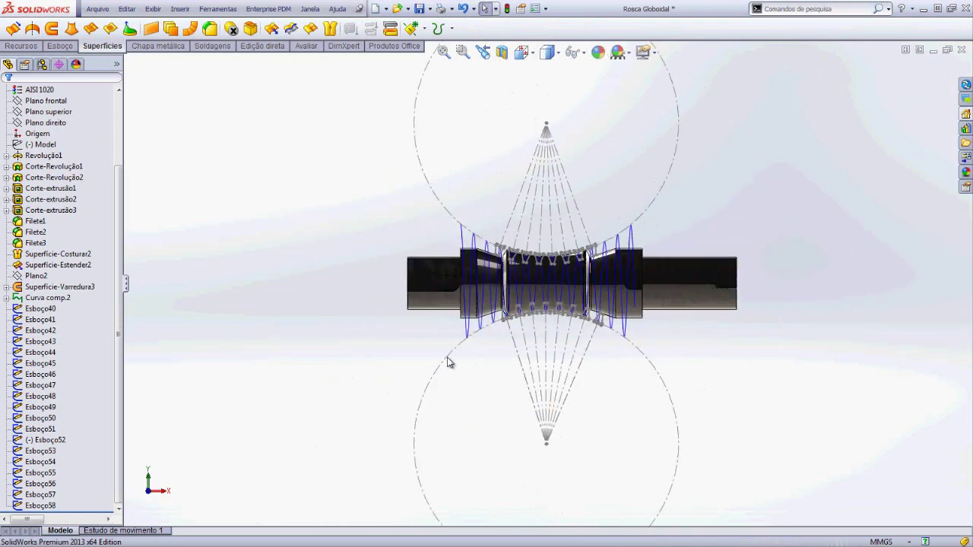
pyautogui.click(57, 167)
pyautogui.click(46, 101)
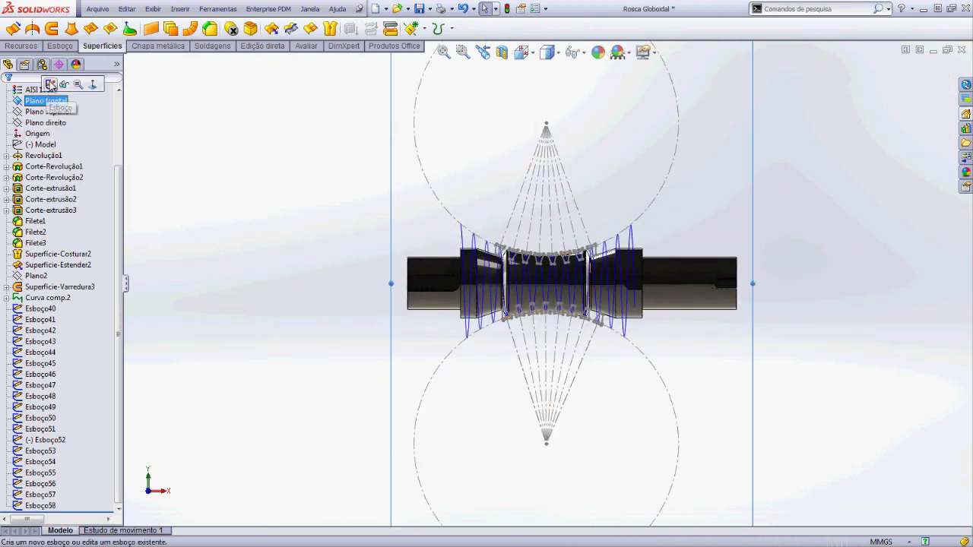
pyautogui.click(52, 84)
pyautogui.scroll(-5, 506, 370)
pyautogui.hotkey('ctrl', 'v')
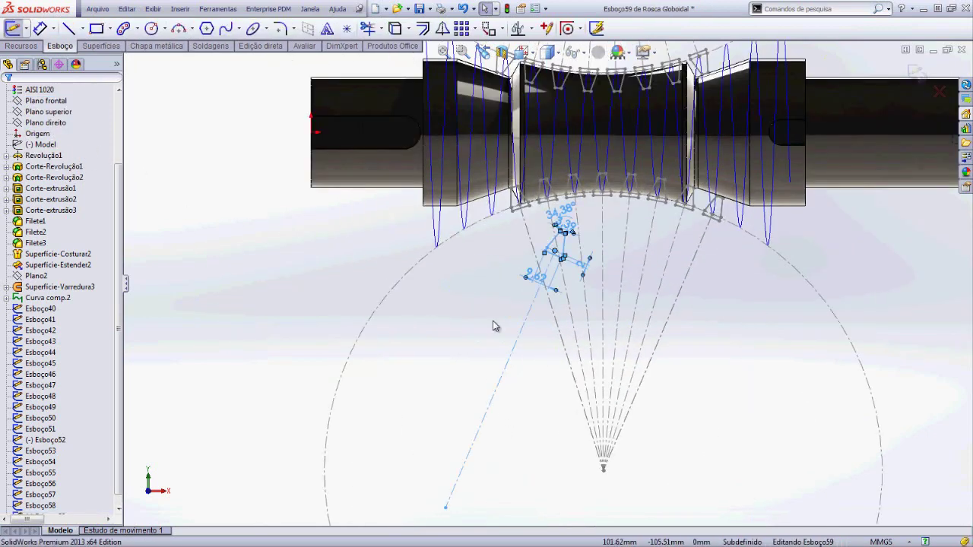
# Pierce the trapezoid's base midpoint onto the helix.
pyautogui.scroll(-3, 490, 325)
pyautogui.scroll(-3, 545, 249)
pyautogui.click(579, 283)
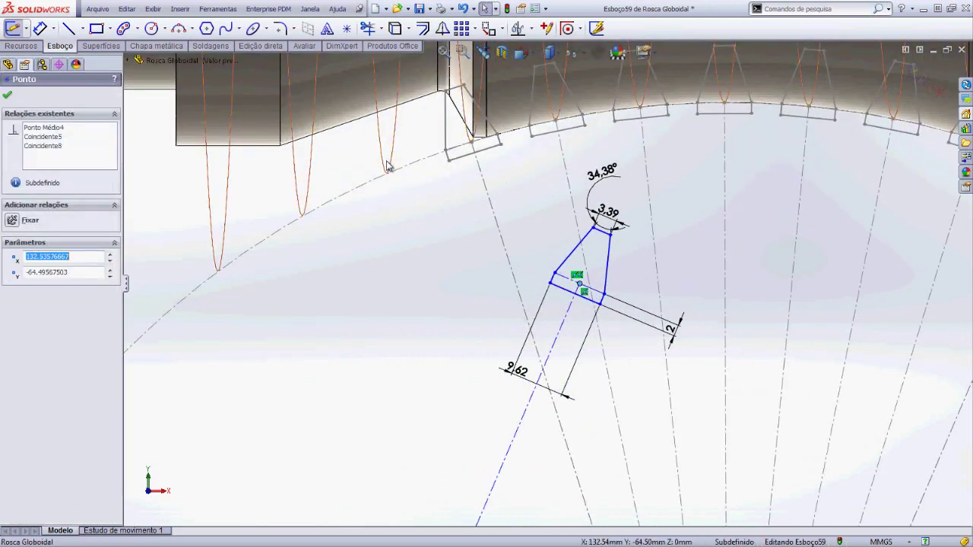
pyautogui.keyDown('ctrl'); pyautogui.click(391, 166); pyautogui.keyUp('ctrl')
pyautogui.click(434, 115)
pyautogui.scroll(3, 436, 334)
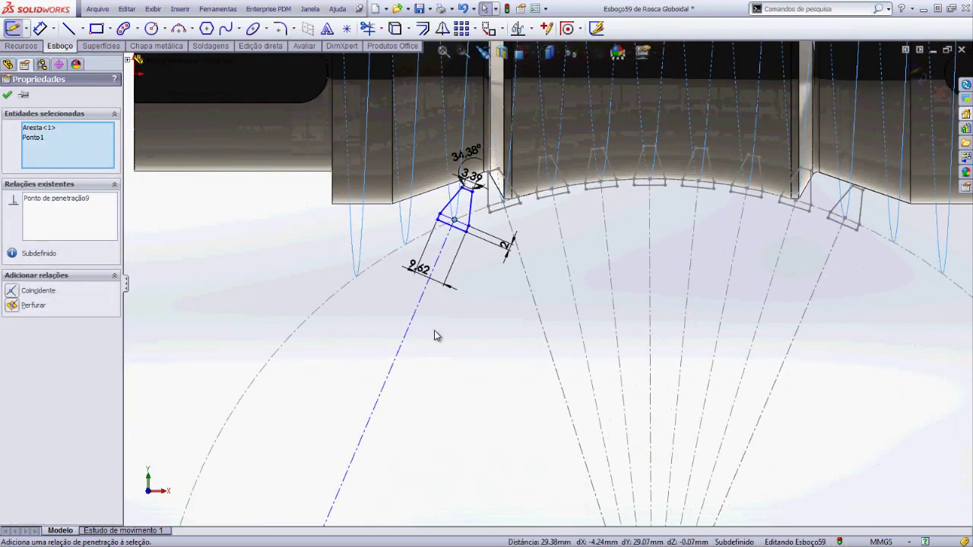
pyautogui.scroll(3, 502, 443)
# Attach the sketch point to the fan line's end and close Esboço59.
pyautogui.click(502, 442)
pyautogui.moveTo(432, 440); pyautogui.dragTo(588, 439)
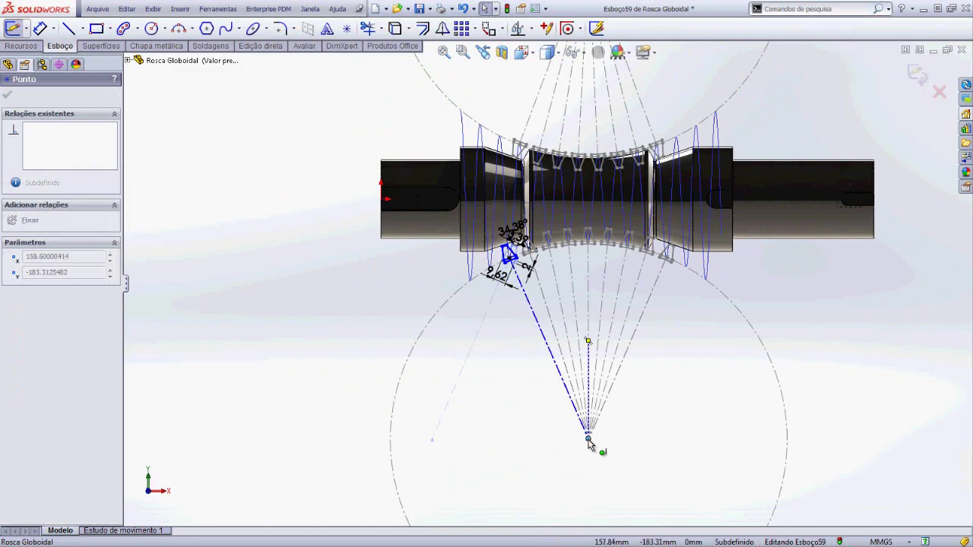
pyautogui.click(918, 74)
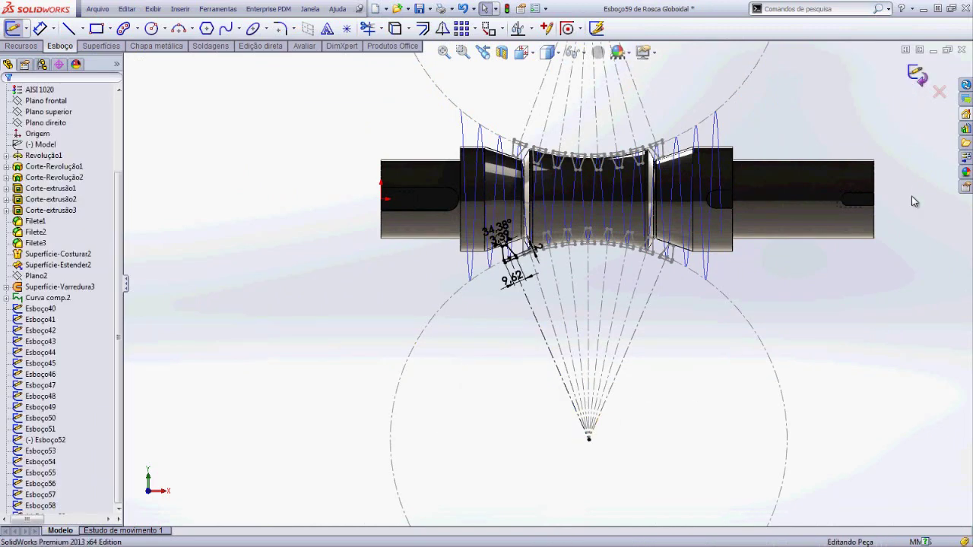
# Orbit the worm to inspect the seven profile sketches, then return to the front view.
pyautogui.press('f')
pyautogui.moveTo(743, 249); pyautogui.dragTo(597, 263, button='middle')
pyautogui.scroll(5, 597, 262)
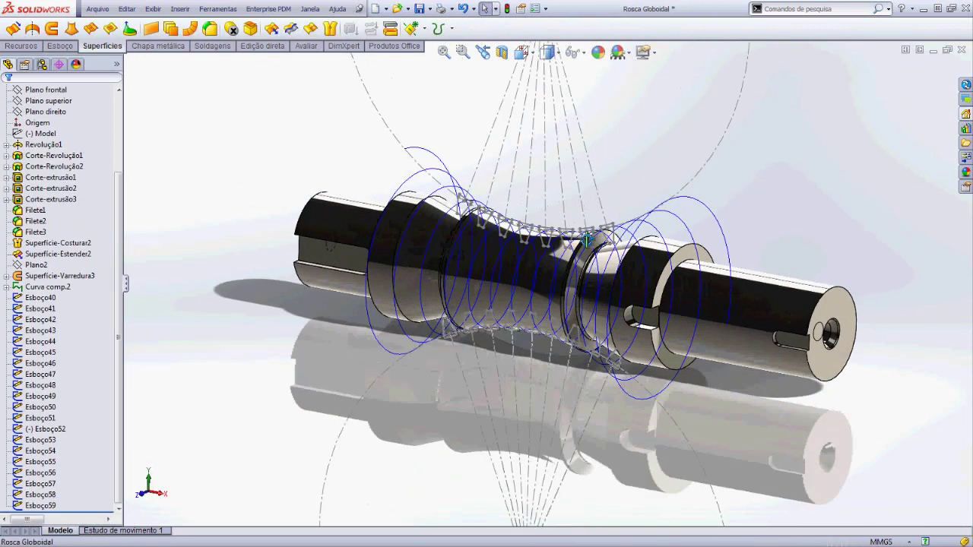
pyautogui.scroll(5, 602, 264)
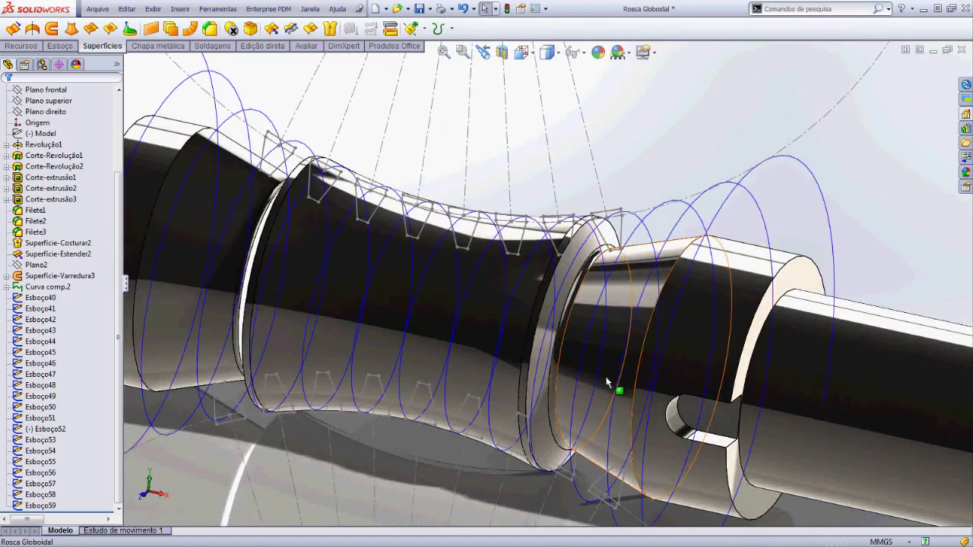
pyautogui.moveTo(615, 387)
pyautogui.mouseDown(button='middle')
pyautogui.moveTo(675, 327)
pyautogui.moveTo(628, 342)
pyautogui.mouseUp(button='middle')
pyautogui.press('f')
pyautogui.scroll(5, 601, 401)
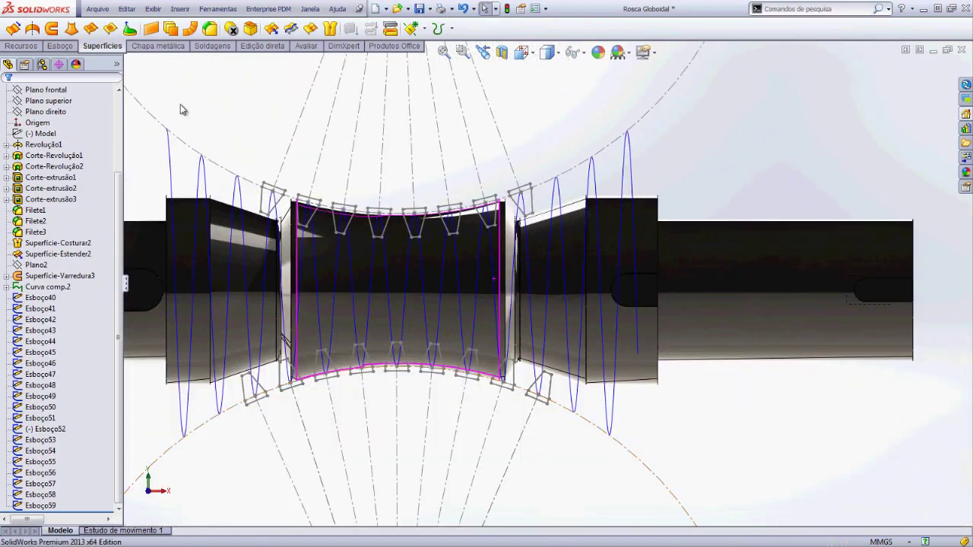
pyautogui.scroll(2, 88, 38)
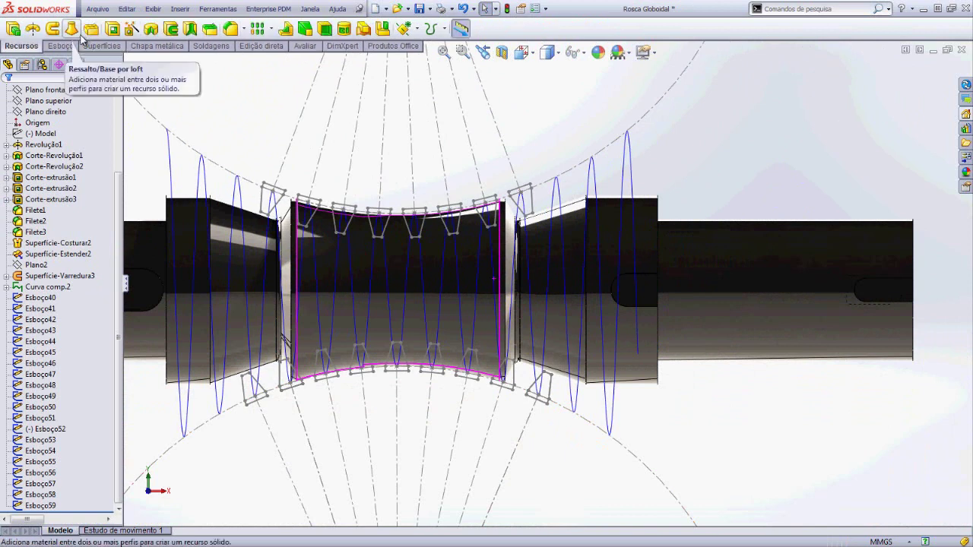
# Start a Cut Loft using the helix Curva comp.2 as its centreline.
pyautogui.click(194, 32)
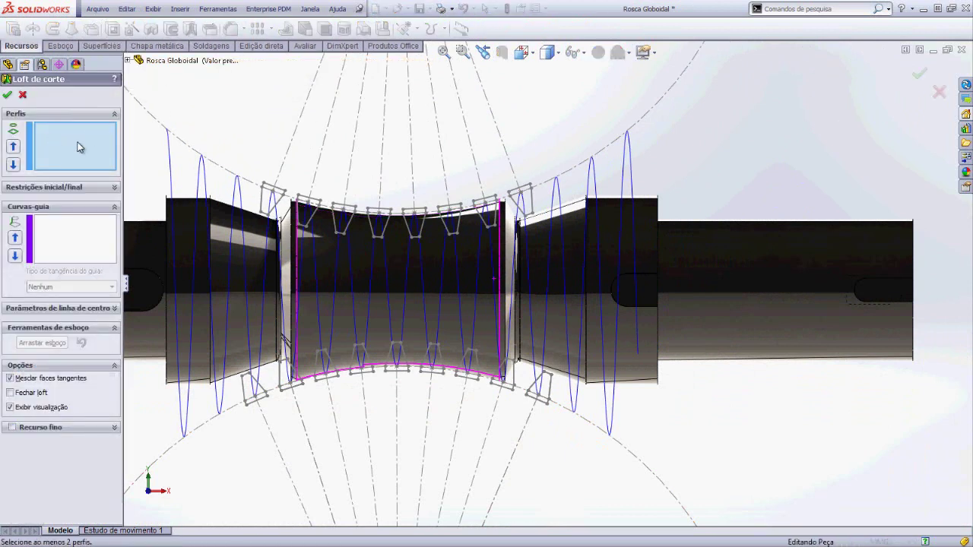
pyautogui.click(72, 313)
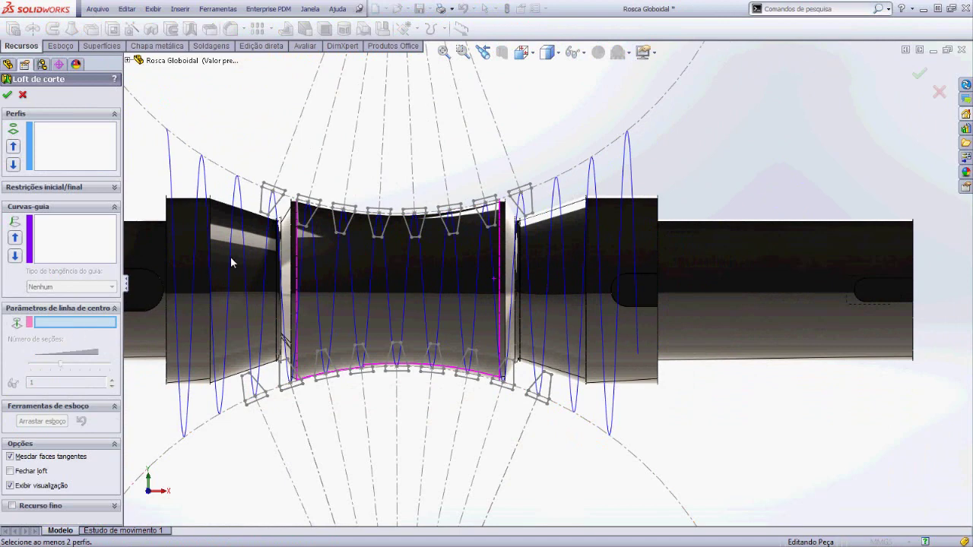
pyautogui.moveTo(232, 262); pyautogui.dragTo(308, 216, button='middle')
pyautogui.click(313, 195)
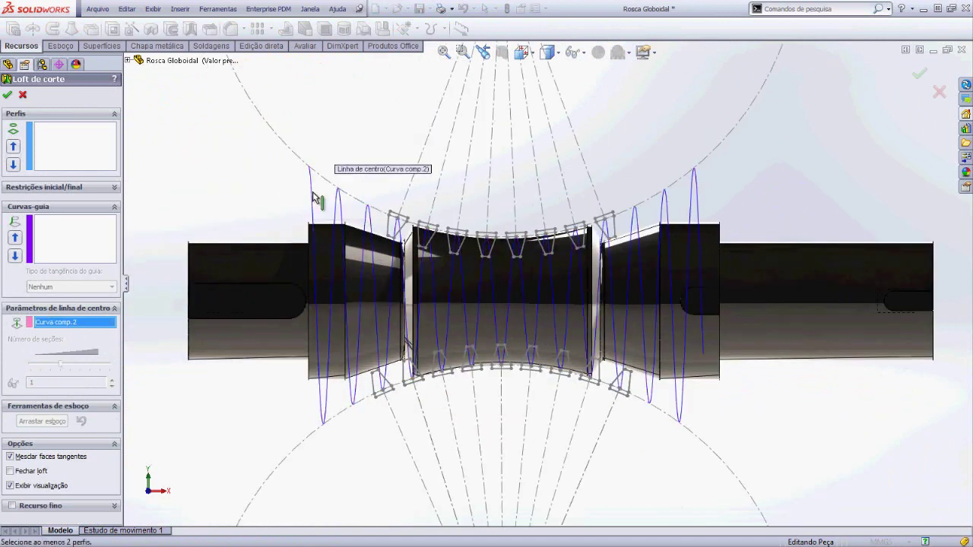
# Add Esboço49 and Esboço41 as the first loft profiles.
pyautogui.click(51, 150)
pyautogui.scroll(-3, 732, 373)
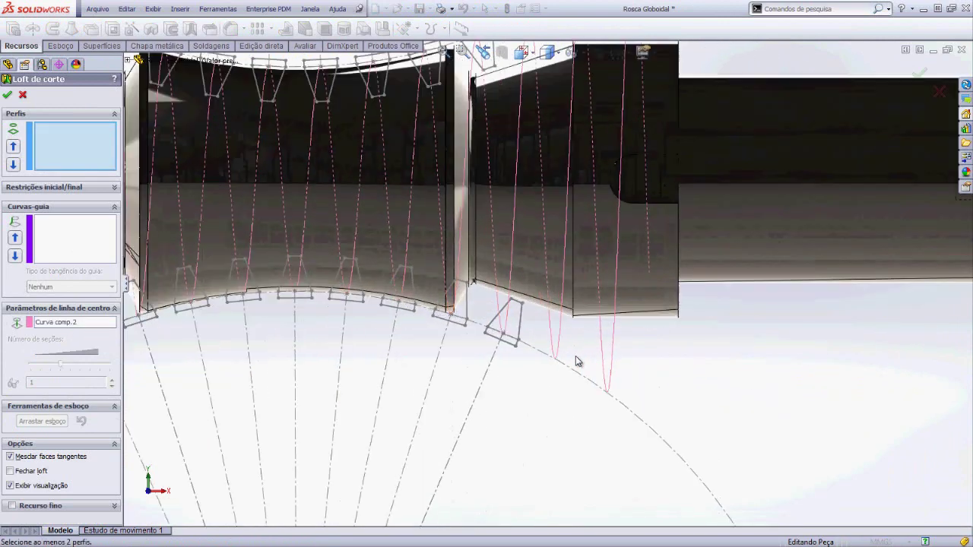
pyautogui.scroll(-3, 547, 356)
pyautogui.click(517, 349)
pyautogui.scroll(3, 525, 343)
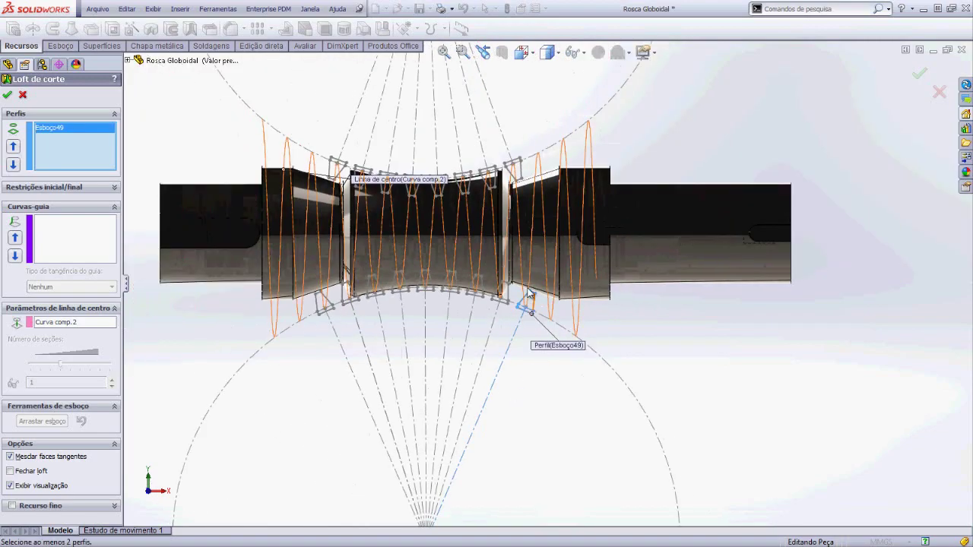
pyautogui.scroll(-2, 528, 338)
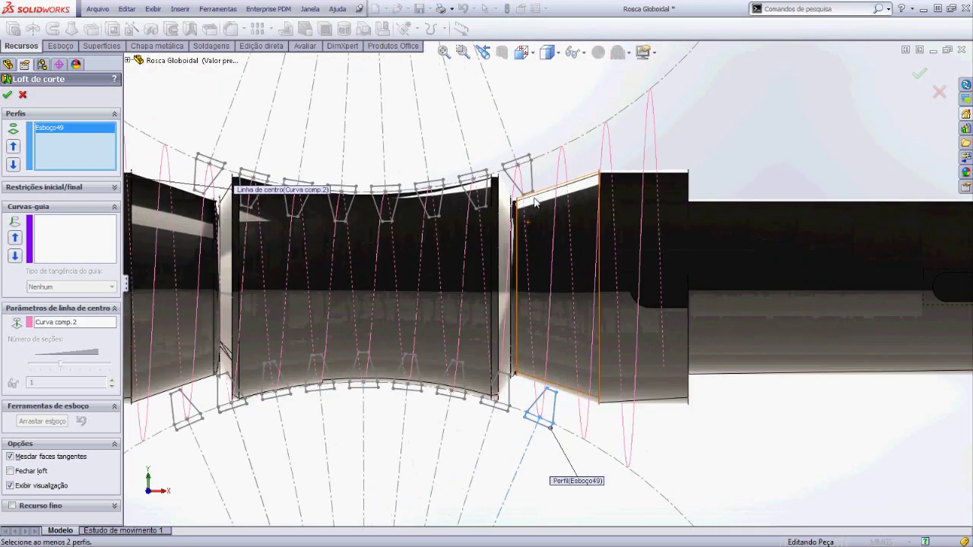
pyautogui.click(530, 154)
# Add Esboço50, Esboço42 and the next alternating lower and upper profiles along the throat.
pyautogui.moveTo(513, 197)
pyautogui.mouseDown(button='middle')
pyautogui.moveTo(415, 294)
pyautogui.moveTo(546, 280)
pyautogui.mouseUp(button='middle')
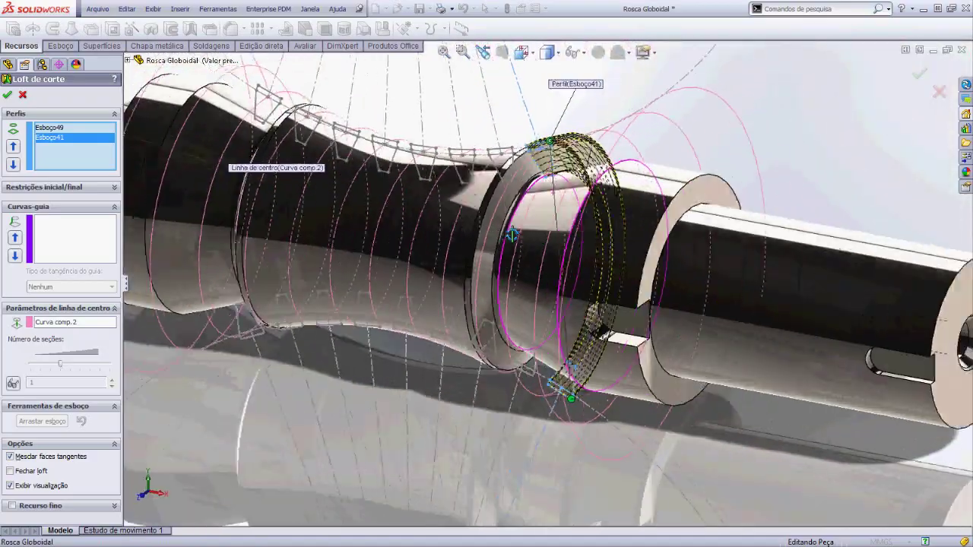
pyautogui.hotkey('ctrl', '1')
pyautogui.scroll(-5, 546, 279)
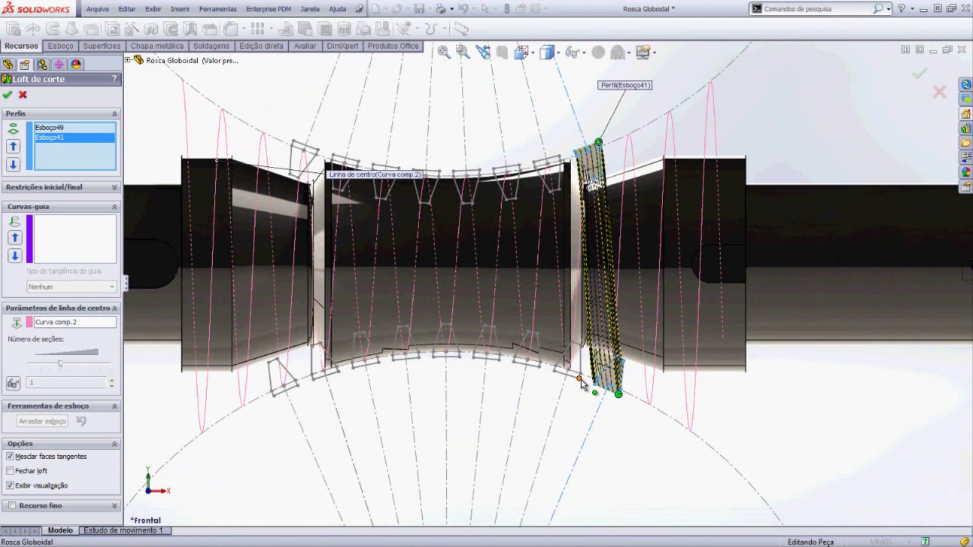
pyautogui.click(579, 378)
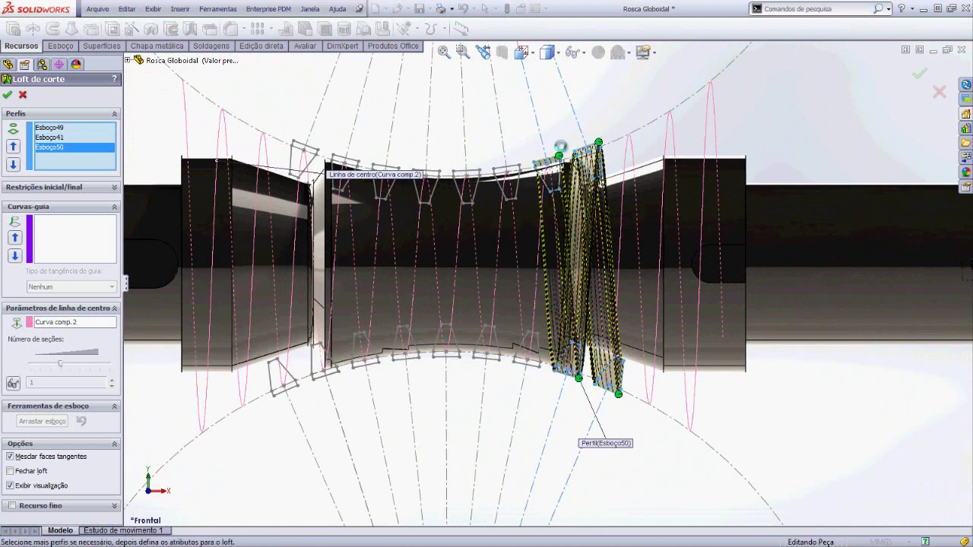
pyautogui.click(561, 147)
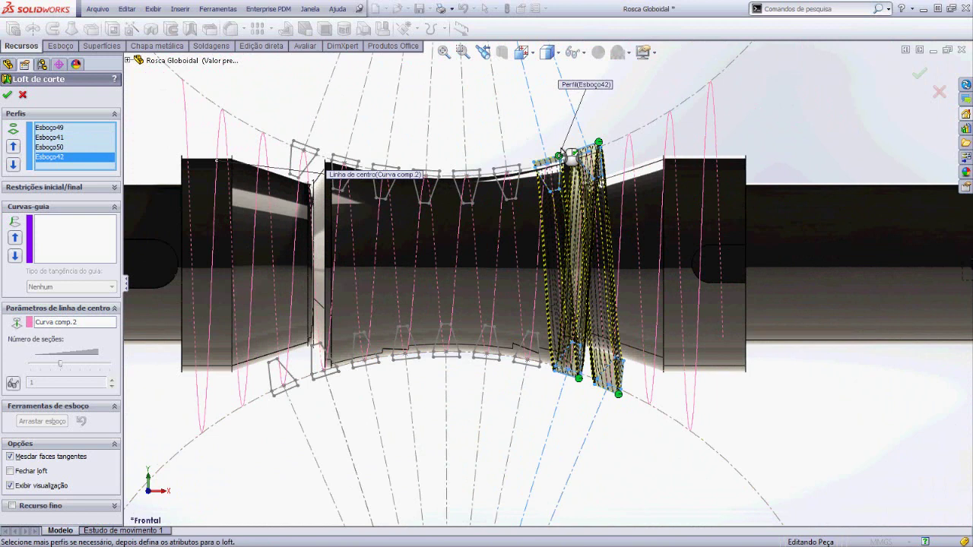
pyautogui.click(542, 369)
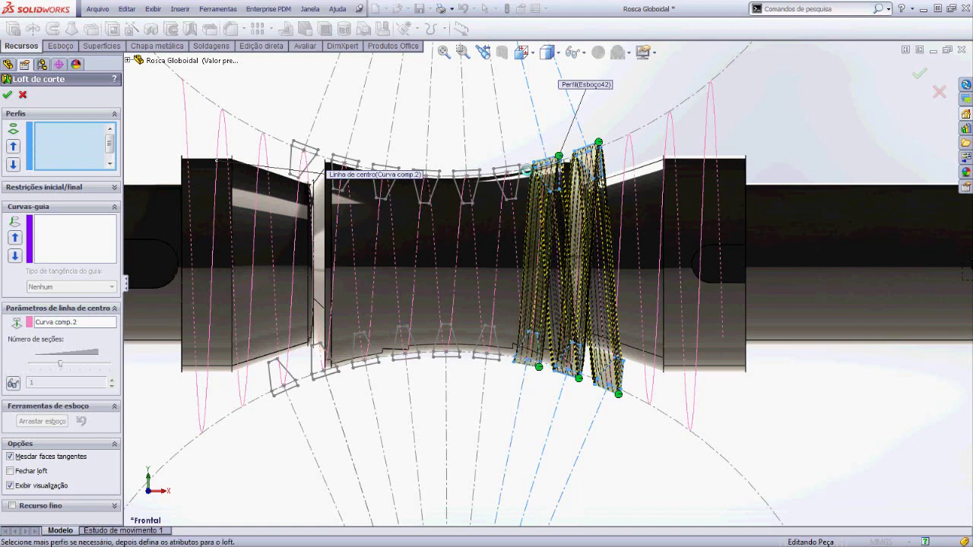
pyautogui.click(520, 165)
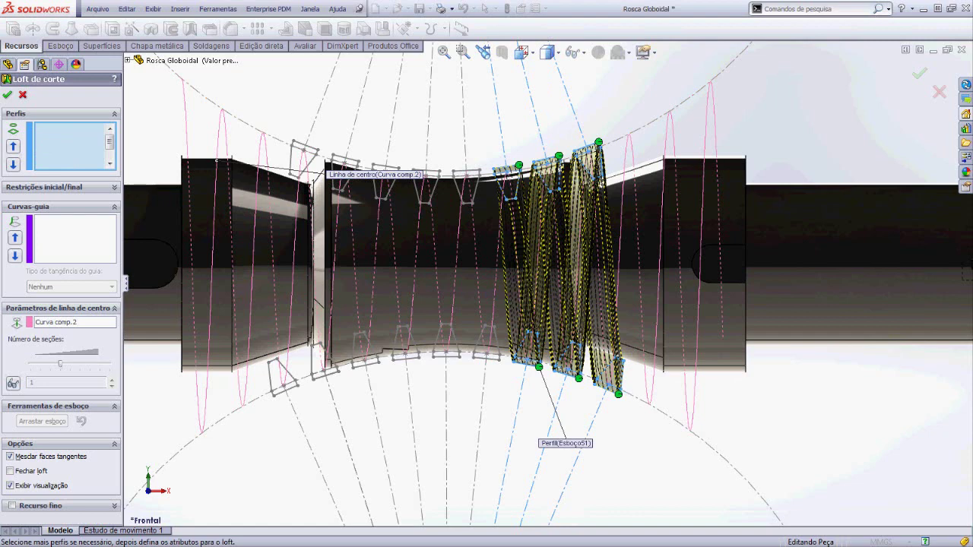
pyautogui.click(497, 362)
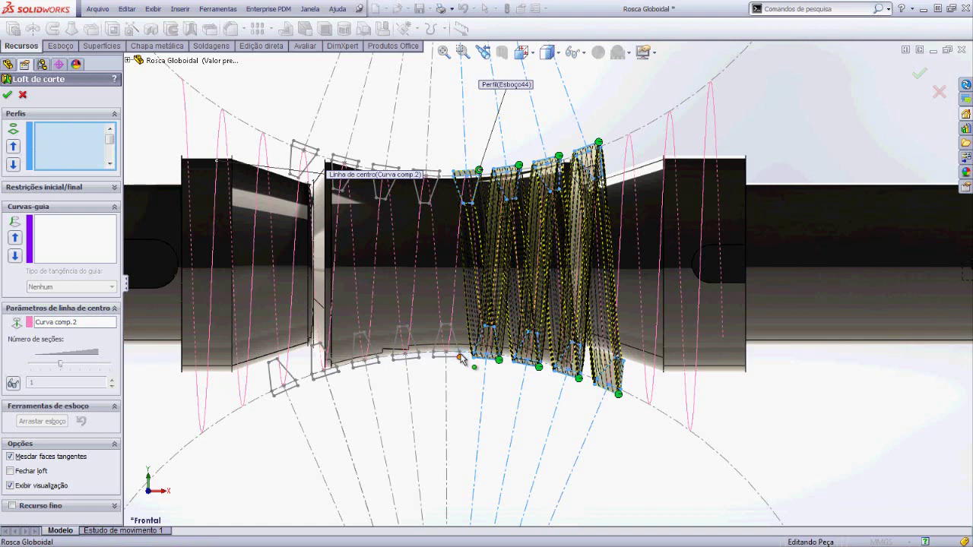
pyautogui.click(459, 358)
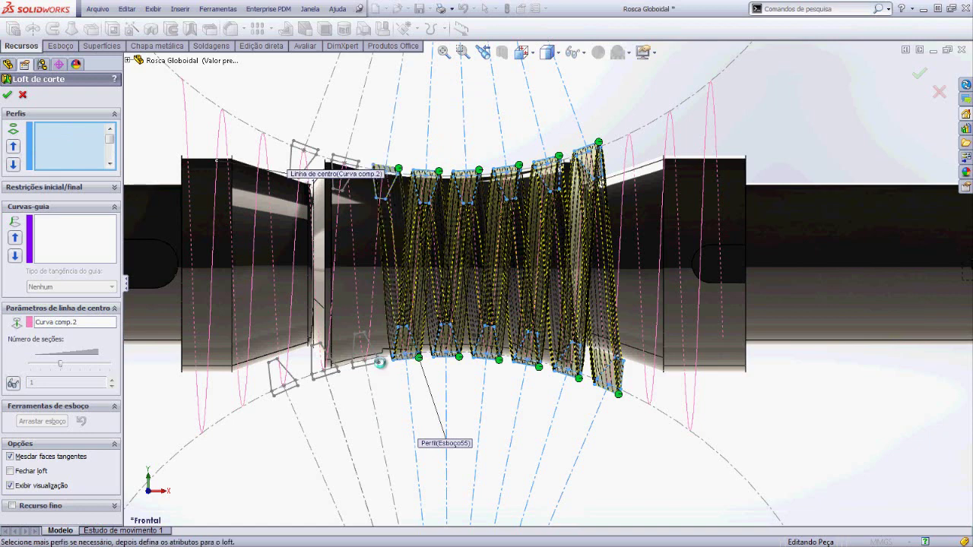
# Add Esboço46 and the following profiles, finishing with Esboço57 and Esboço48.
pyautogui.click(379, 363)
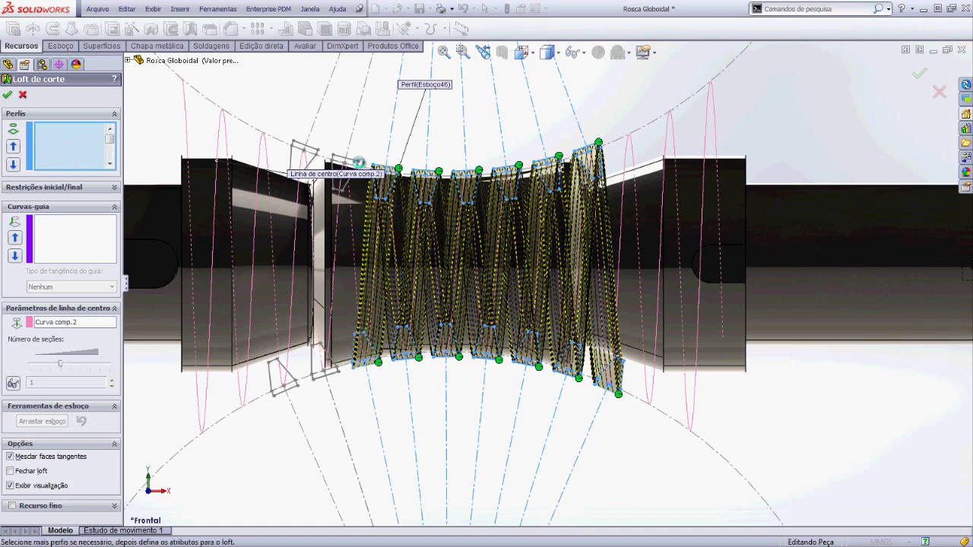
pyautogui.click(358, 162)
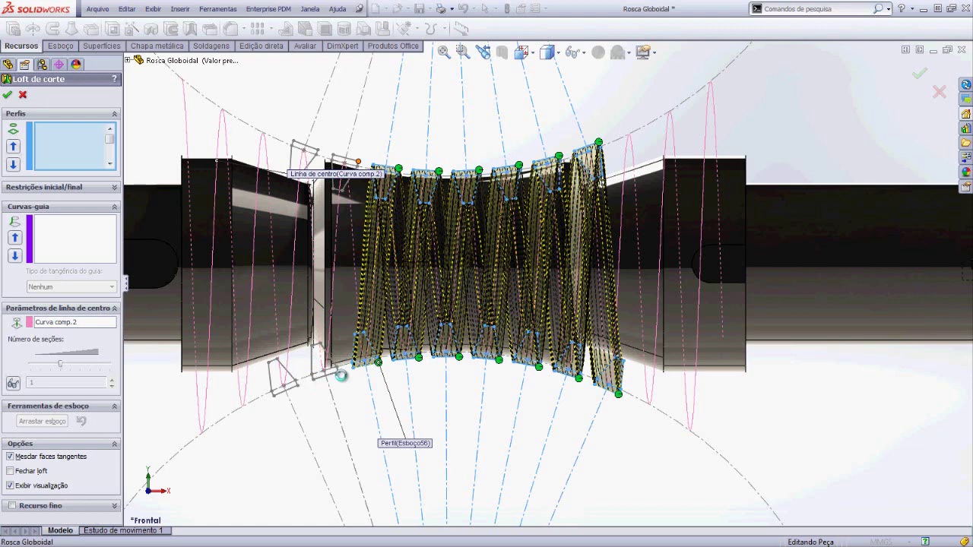
pyautogui.click(341, 374)
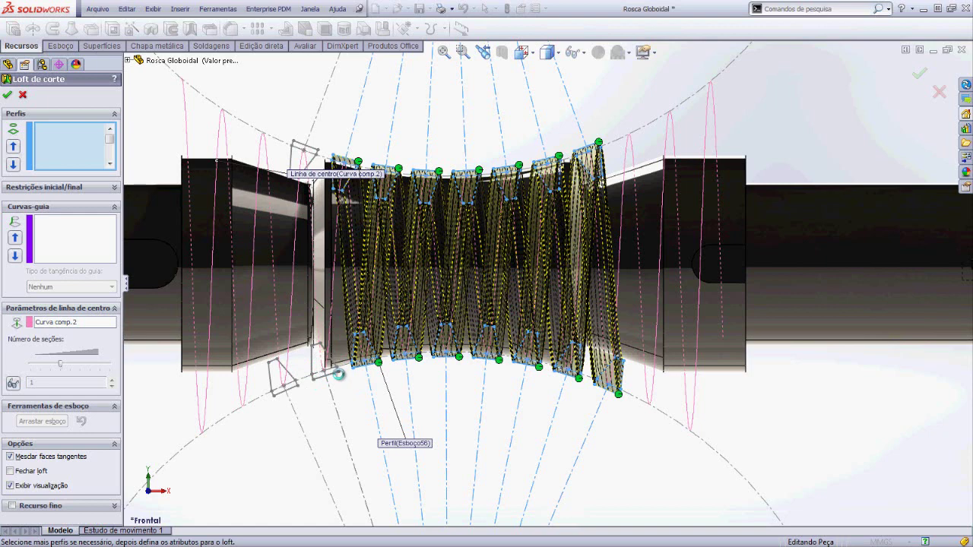
pyautogui.click(339, 374)
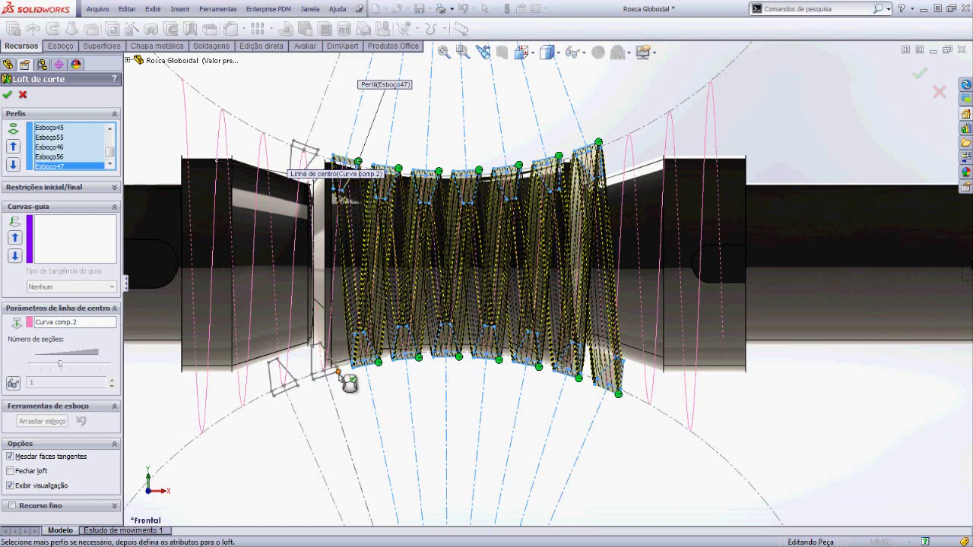
pyautogui.click(306, 175)
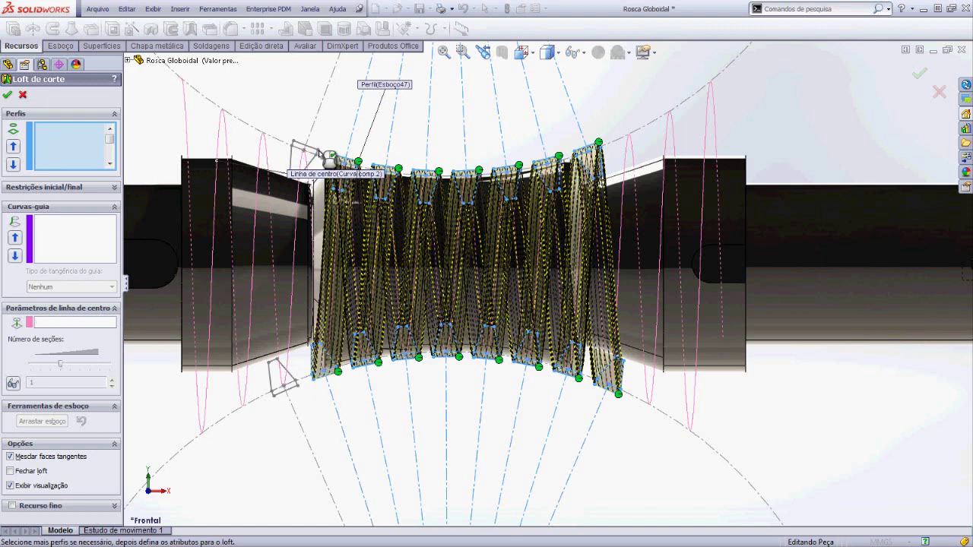
pyautogui.click(327, 156)
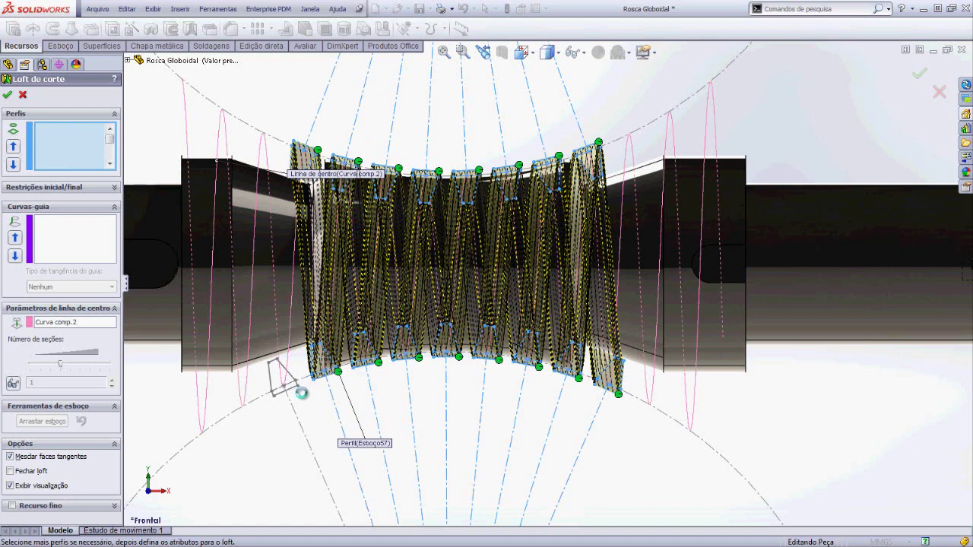
pyautogui.click(302, 392)
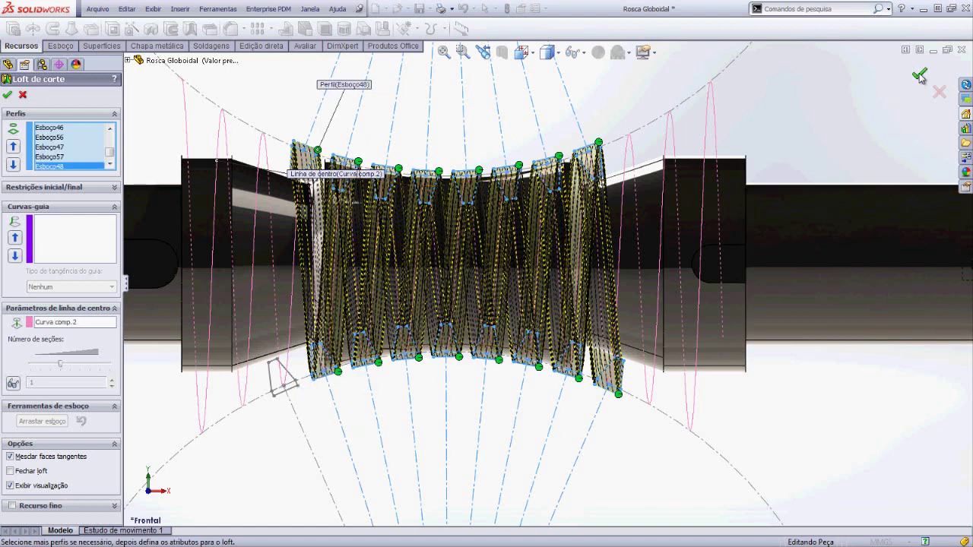
# Check the groove preview from an oblique angle and accept it as Loft de corte3.
pyautogui.moveTo(836, 132)
pyautogui.mouseDown(button='middle')
pyautogui.moveTo(560, 262)
pyautogui.moveTo(573, 191)
pyautogui.moveTo(554, 311)
pyautogui.moveTo(601, 198)
pyautogui.mouseUp(button='middle')
pyautogui.scroll(5, 573, 191)
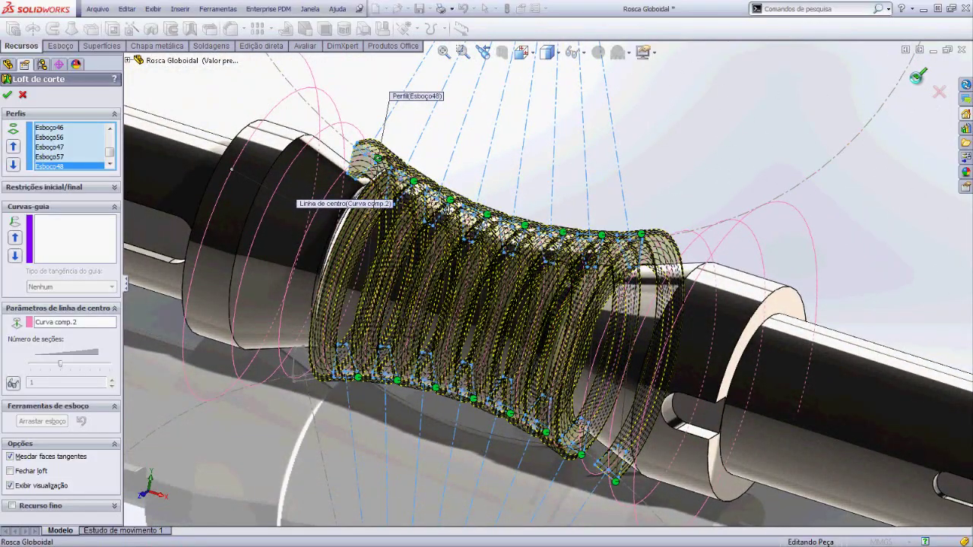
pyautogui.click(918, 76)
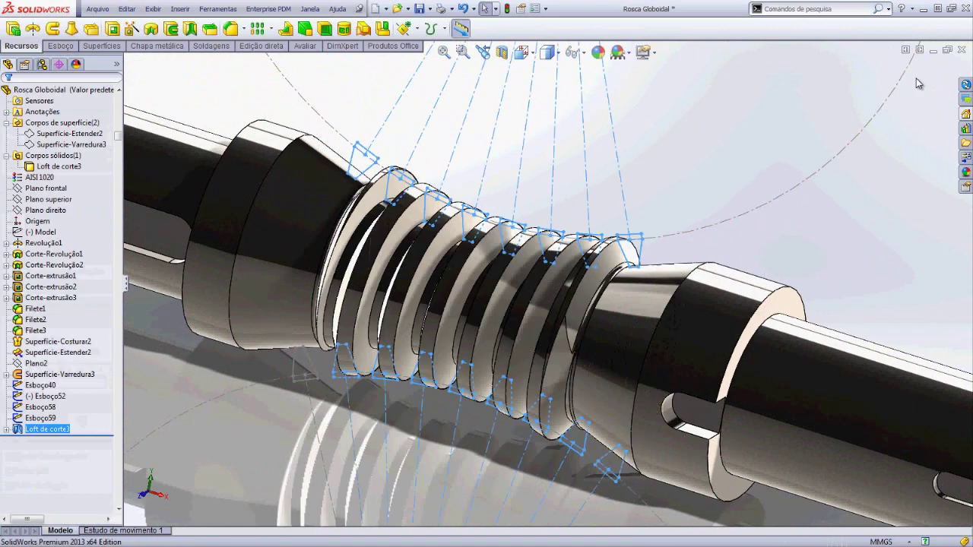
pyautogui.press('f')
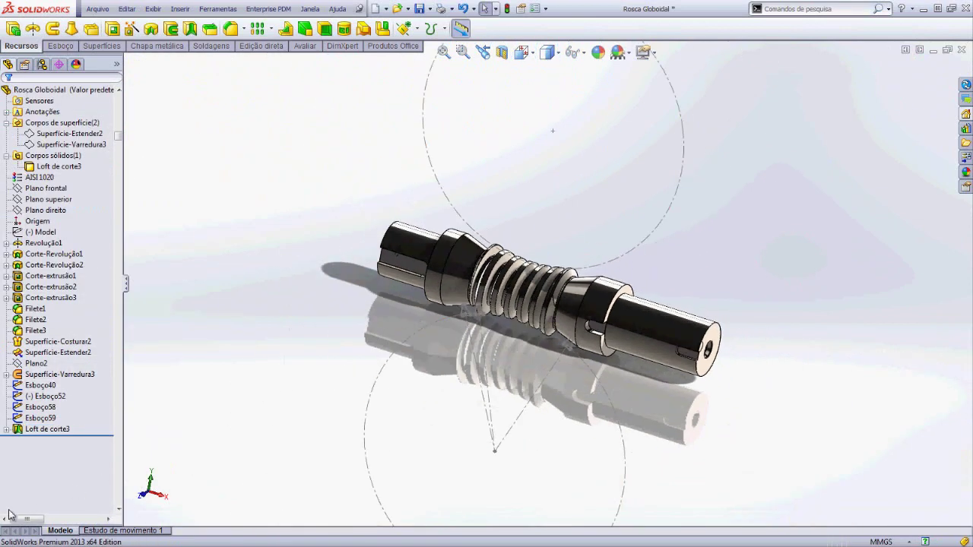
pyautogui.click(38, 390)
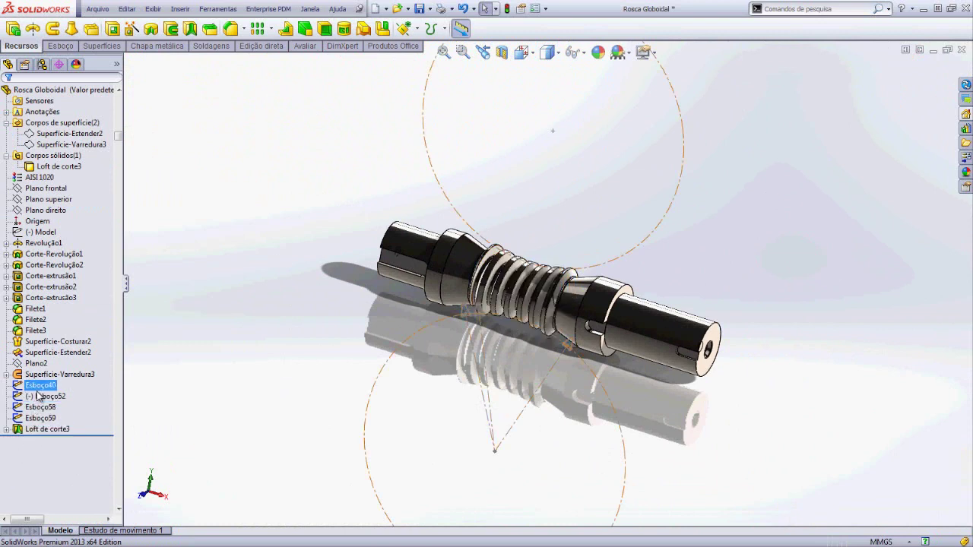
pyautogui.click(37, 396)
pyautogui.click(38, 408)
pyautogui.click(40, 419)
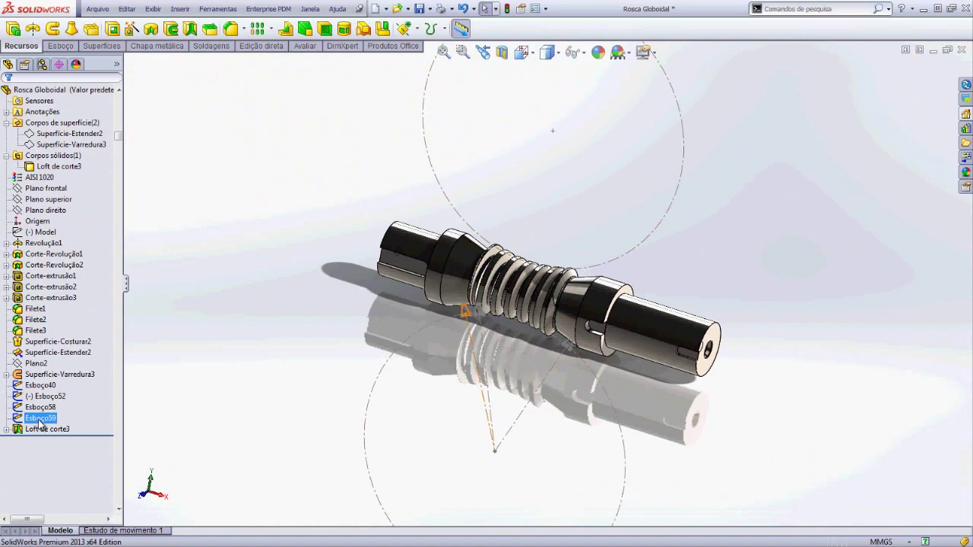
pyautogui.moveTo(586, 314); pyautogui.dragTo(497, 369, button='middle')
pyautogui.scroll(-3, 449, 320)
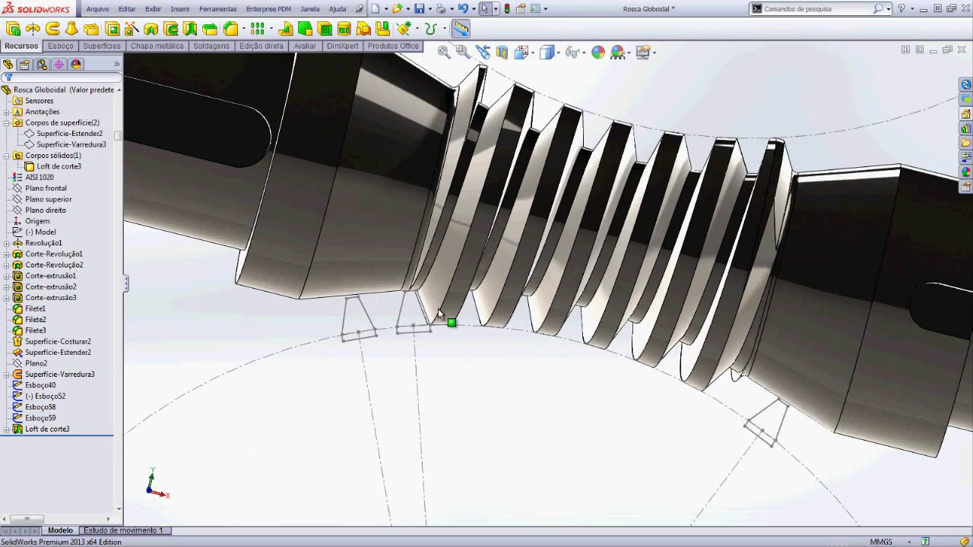
pyautogui.scroll(-3, 426, 306)
pyautogui.moveTo(426, 307)
pyautogui.mouseDown(button='middle')
pyautogui.moveTo(500, 205)
pyautogui.moveTo(510, 157)
pyautogui.moveTo(377, 235)
pyautogui.moveTo(381, 394)
pyautogui.mouseUp(button='middle')
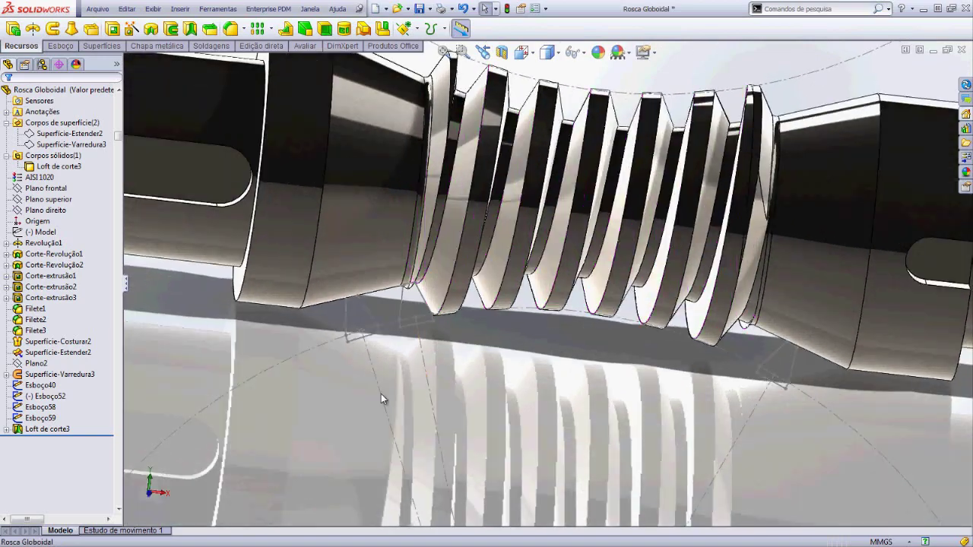
pyautogui.click(40, 419)
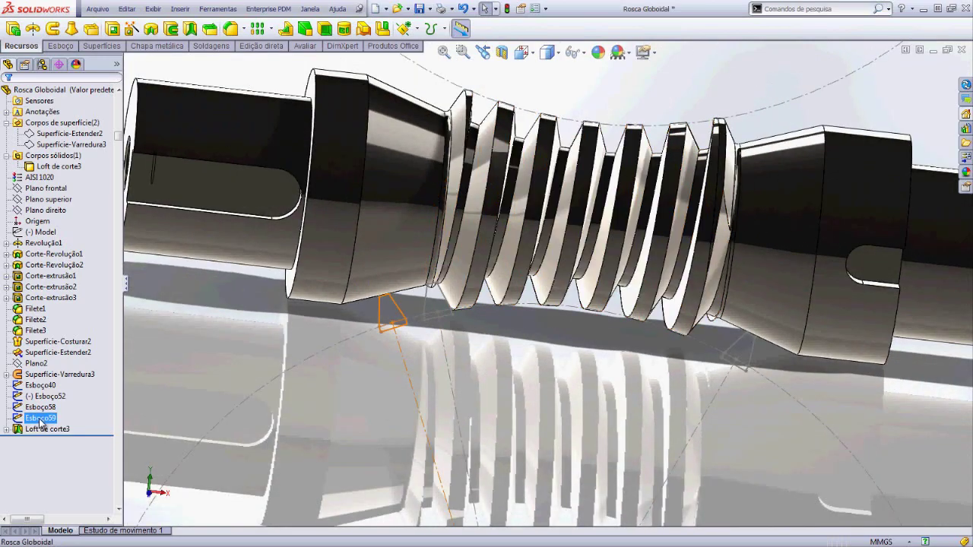
pyautogui.press('Up')
pyautogui.scroll(5, 405, 352)
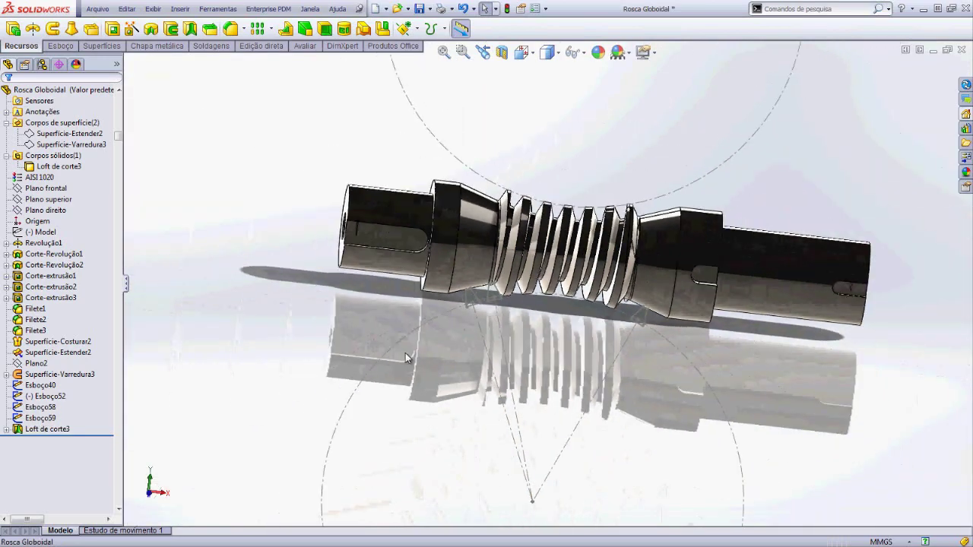
pyautogui.moveTo(406, 353); pyautogui.dragTo(533, 310, button='middle')
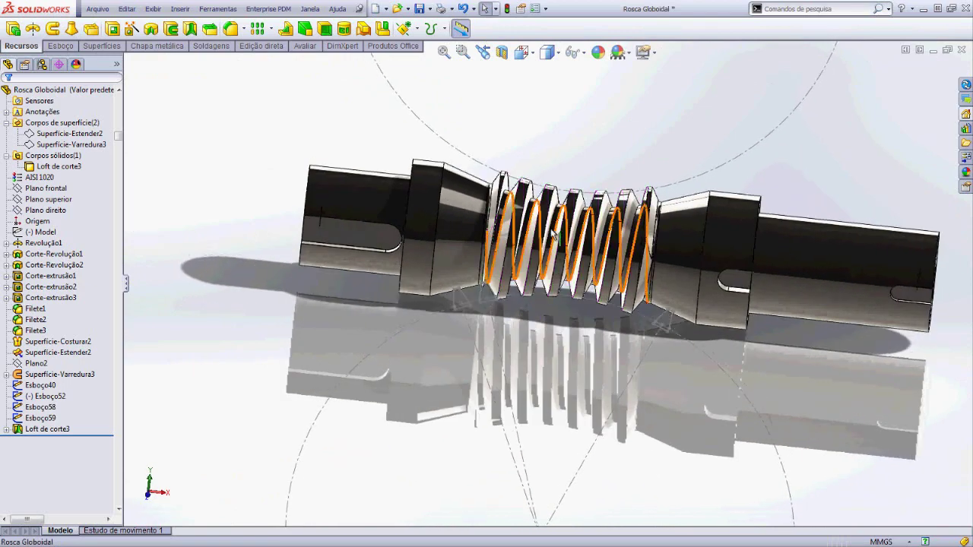
pyautogui.scroll(-5, 533, 309)
pyautogui.scroll(2, 555, 217)
pyautogui.scroll(3, 557, 216)
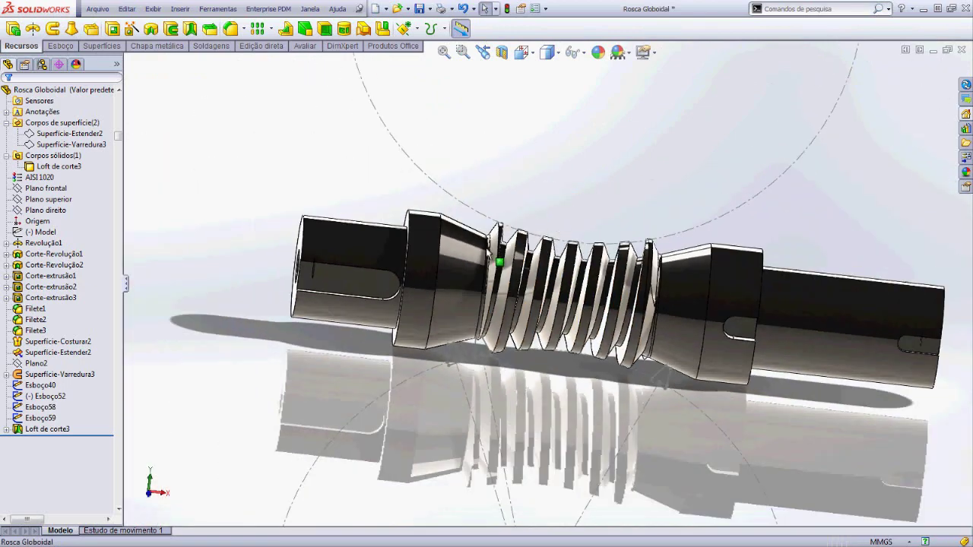
# Hide the leftover sketches Esboço52, Esboço58 and Esboço59.
pyautogui.moveTo(30, 388); pyautogui.dragTo(31, 385)
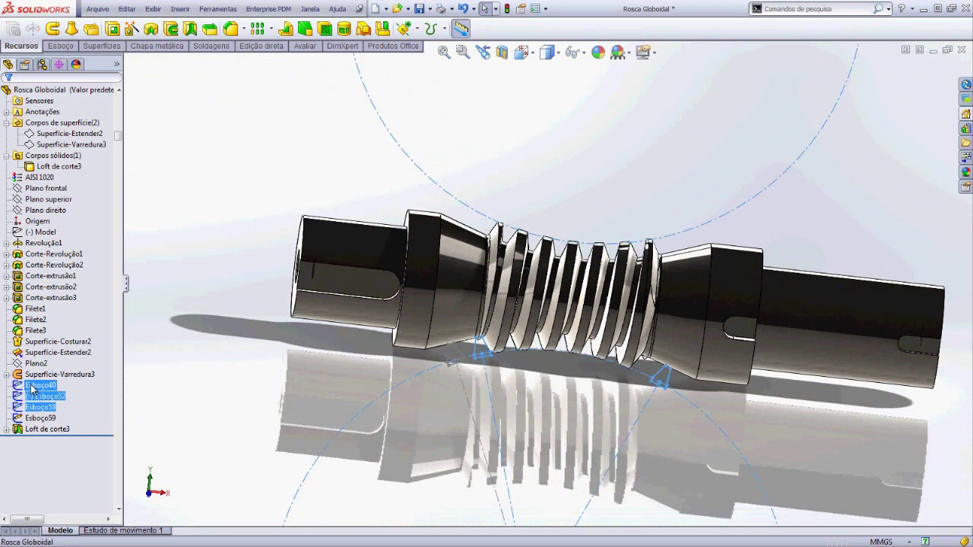
pyautogui.rightClick(32, 387)
pyautogui.click(182, 404)
pyautogui.click(36, 397)
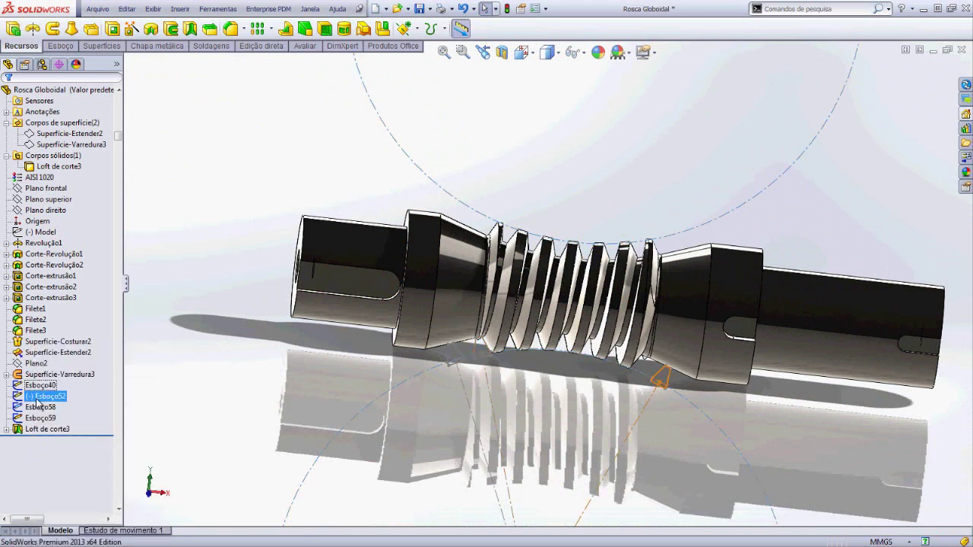
pyautogui.click(38, 408)
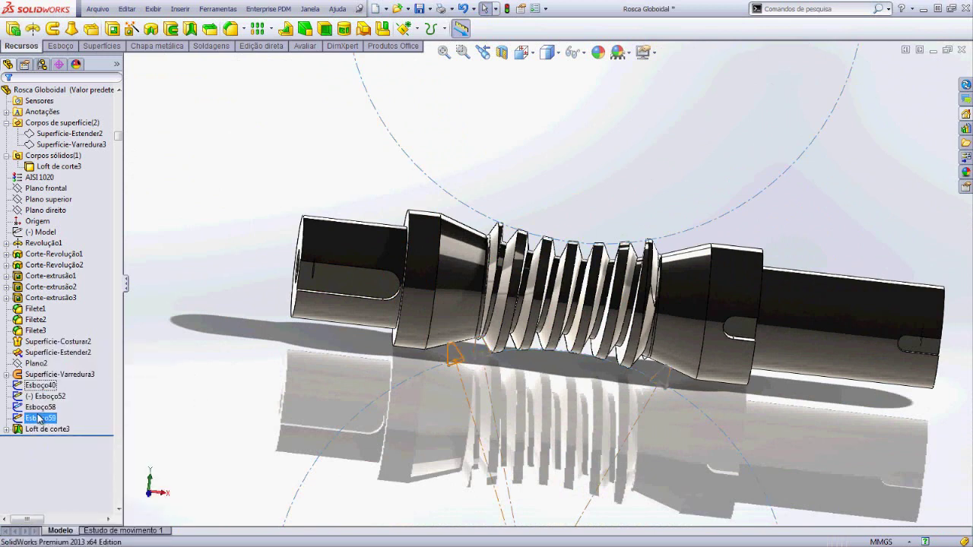
pyautogui.keyDown('ctrl'); pyautogui.click(38, 418); pyautogui.keyUp('ctrl')
pyautogui.keyDown('ctrl'); pyautogui.click(36, 397); pyautogui.keyUp('ctrl')
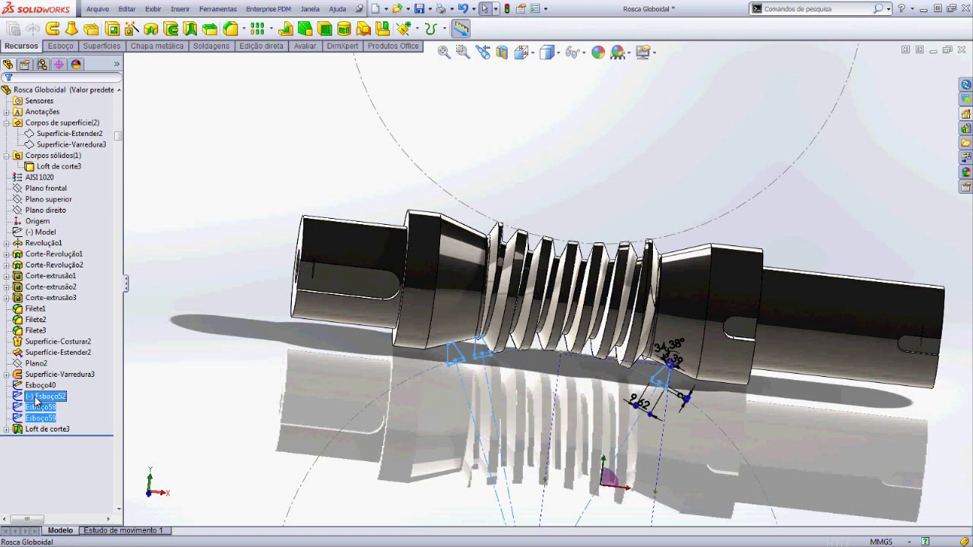
pyautogui.rightClick(35, 401)
pyautogui.click(53, 429)
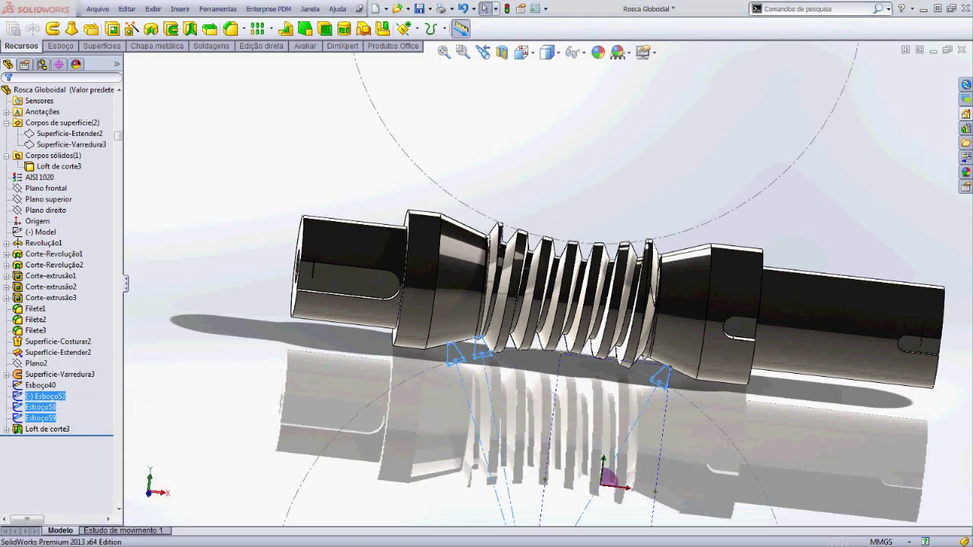
# Hide the Superfície-Estender2 surface and turn the shaft to a near-front view.
pyautogui.click(90, 352)
pyautogui.click(53, 348)
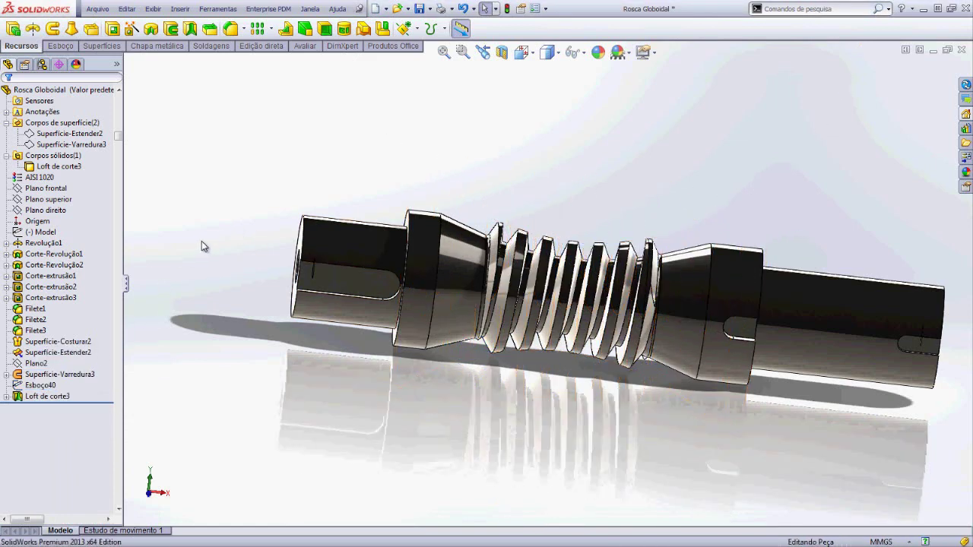
pyautogui.moveTo(561, 278); pyautogui.dragTo(591, 290, button='middle')
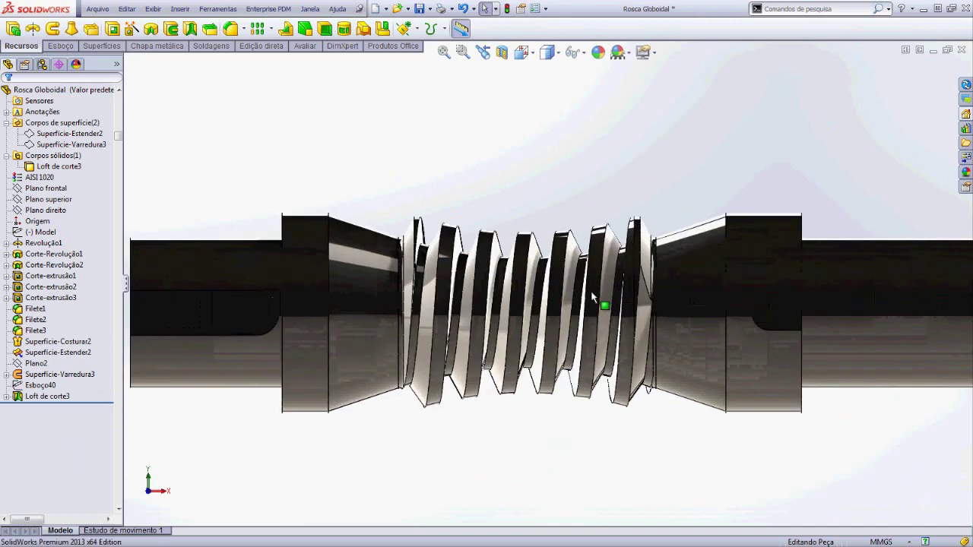
# Apply a section view on Plano frontal at 0 offset.
pyautogui.click(502, 52)
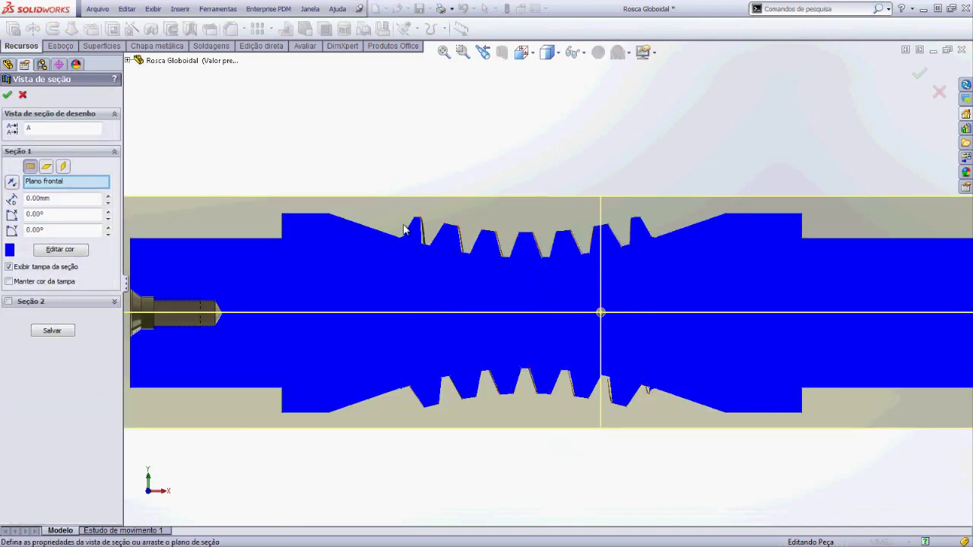
pyautogui.click(920, 73)
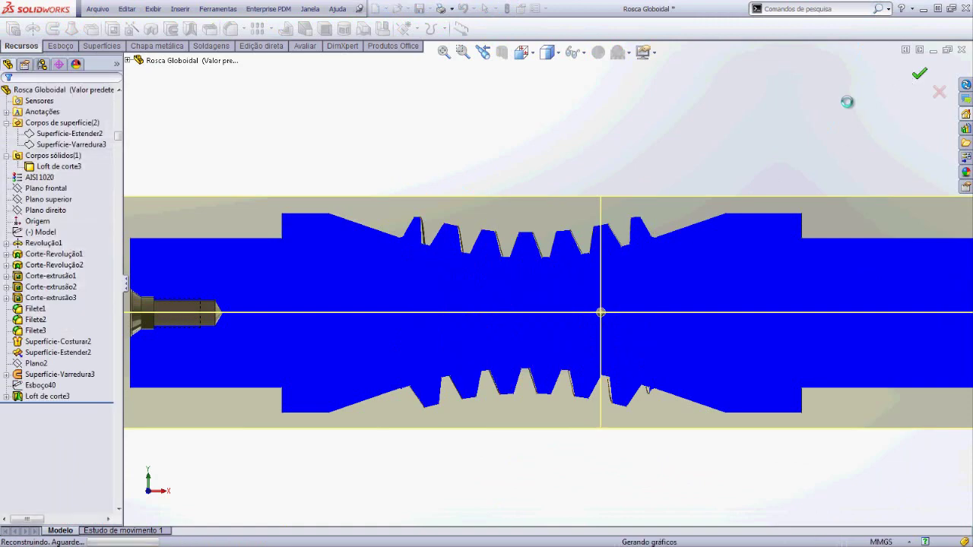